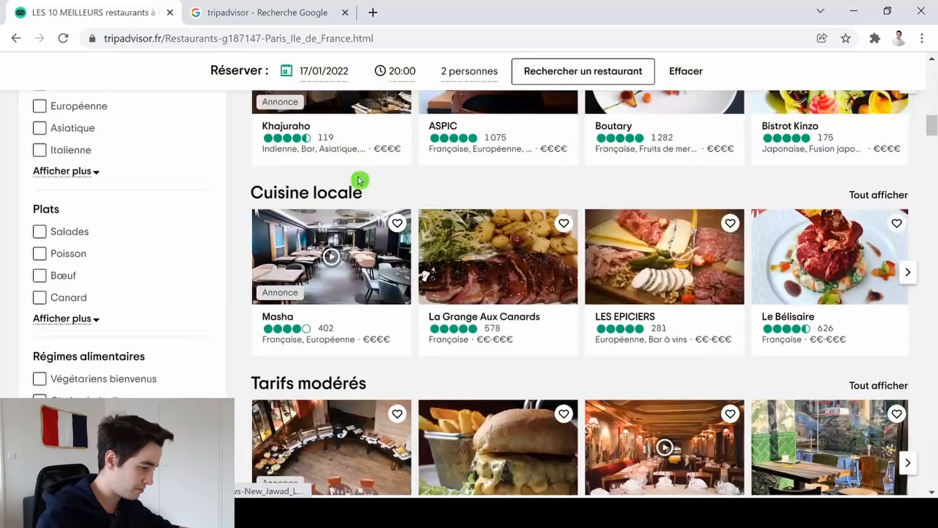
- Look through the Paris restaurant results on Tripadvisor, from the filtered results heading down to the page navigation
{"action": "scroll", "coordinate": [389, 176], "scroll_direction": "down", "scroll_amount": 6}
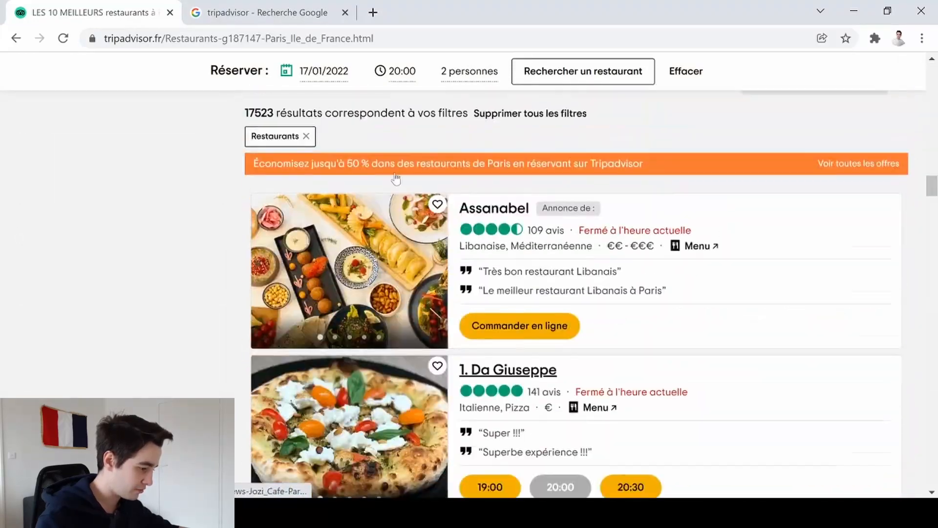
{"action": "scroll", "coordinate": [388, 205], "scroll_direction": "up", "scroll_amount": 3}
{"action": "left_click_drag", "start_coordinate": [245, 150], "coordinate": [454, 151]}
{"action": "scroll", "coordinate": [634, 262], "scroll_direction": "down", "scroll_amount": 20}
{"action": "scroll", "coordinate": [477, 409], "scroll_direction": "up", "scroll_amount": 5}
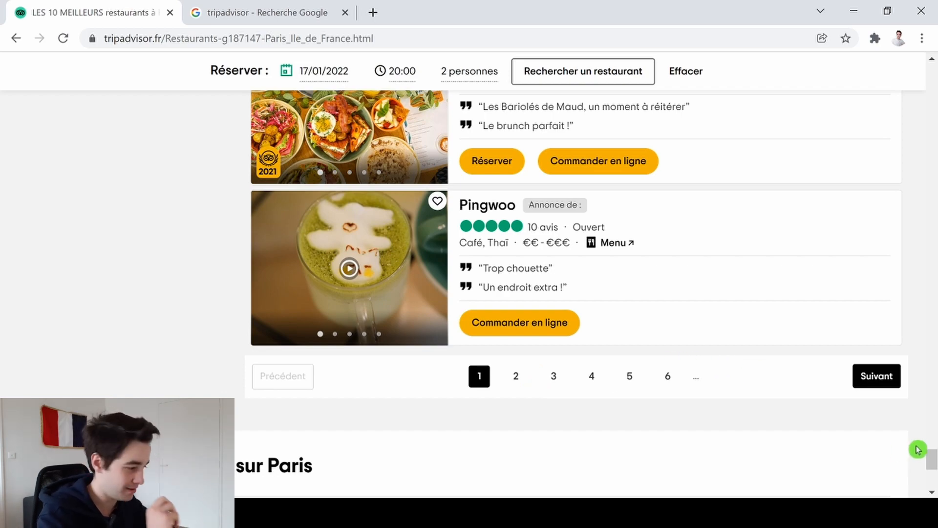
{"action": "left_click_drag", "start_coordinate": [931, 457], "coordinate": [934, 330]}
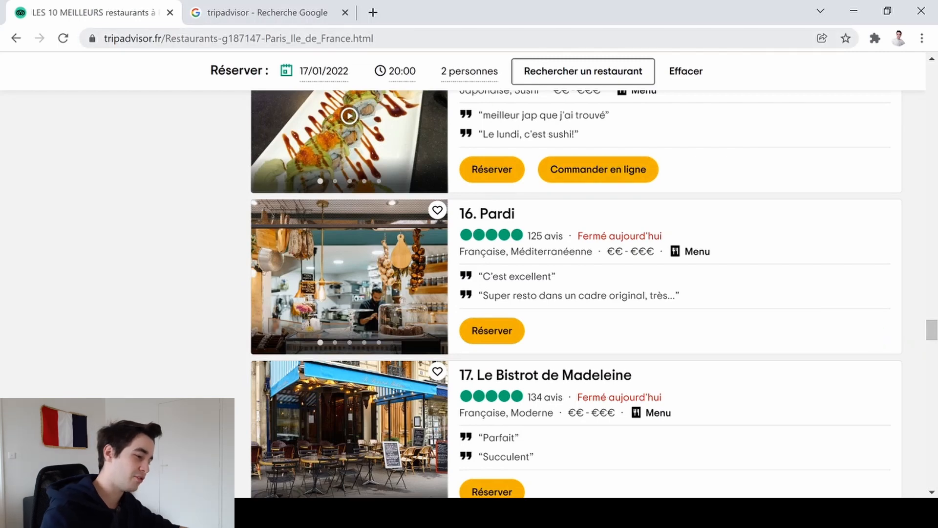
- Copy the Paris restaurant listing's URL, switch to Octoparse and start a new task from that URL
{"action": "left_click", "coordinate": [432, 38]}
{"action": "left_click", "coordinate": [433, 38]}
{"action": "key", "text": "ctrl+a"}
{"action": "key", "text": "ctrl+c"}
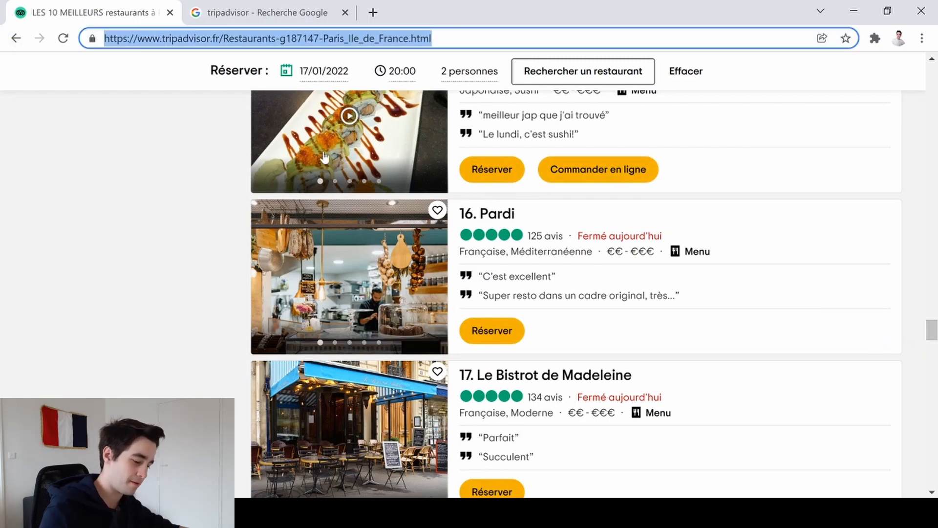
{"action": "key", "text": "alt+Tab"}
{"action": "left_click", "coordinate": [430, 138]}
{"action": "key", "text": "ctrl+v"}
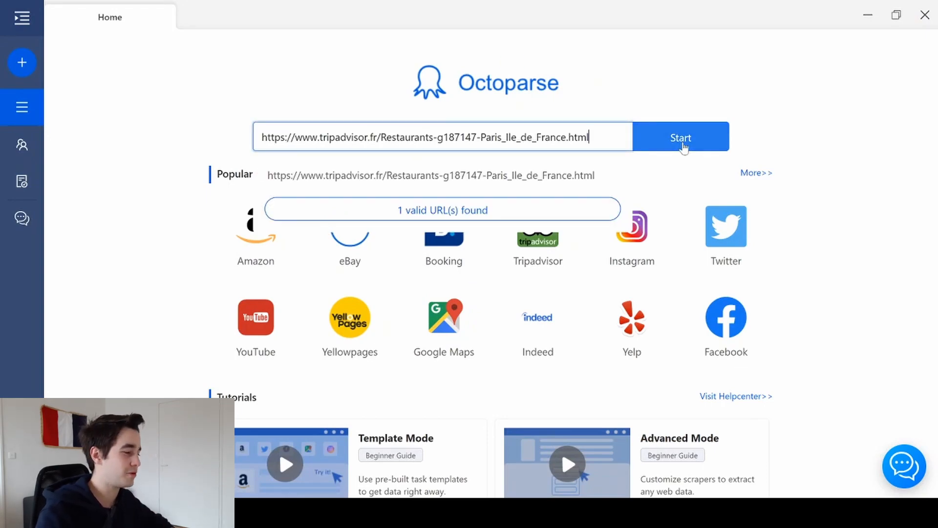
{"action": "left_click", "coordinate": [682, 139]}
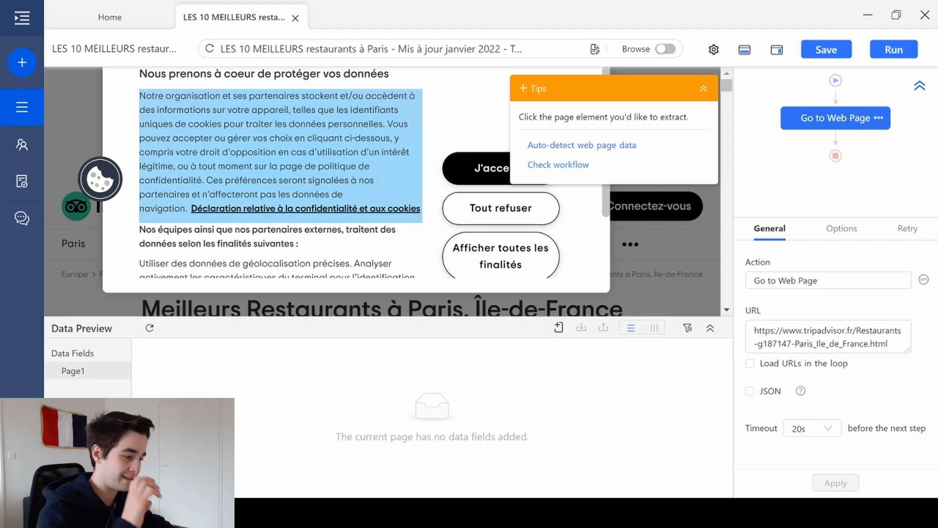
- Collapse the tips, accept the web page's cookie consent in browse mode, and return to task editing
{"action": "left_click", "coordinate": [703, 93]}
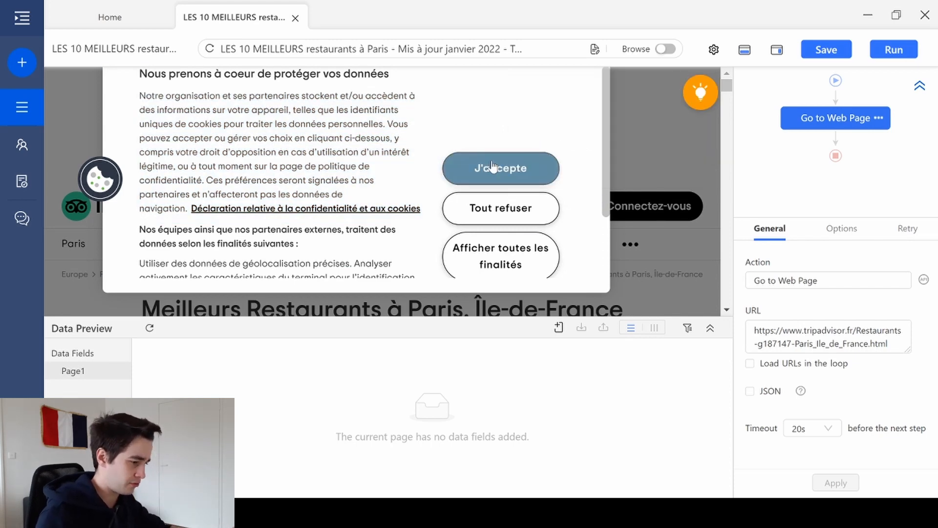
{"action": "scroll", "coordinate": [471, 169], "scroll_direction": "down", "scroll_amount": 3}
{"action": "scroll", "coordinate": [481, 168], "scroll_direction": "up", "scroll_amount": 3}
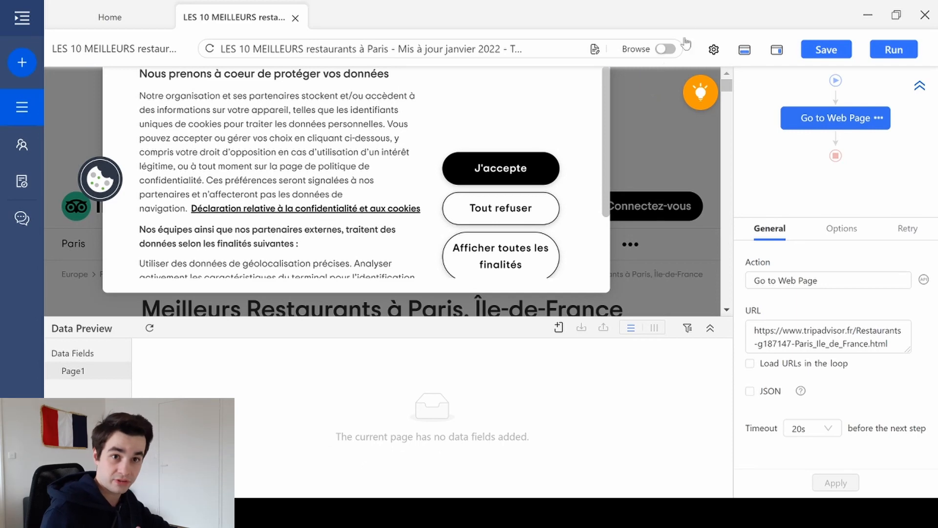
{"action": "left_click", "coordinate": [665, 50]}
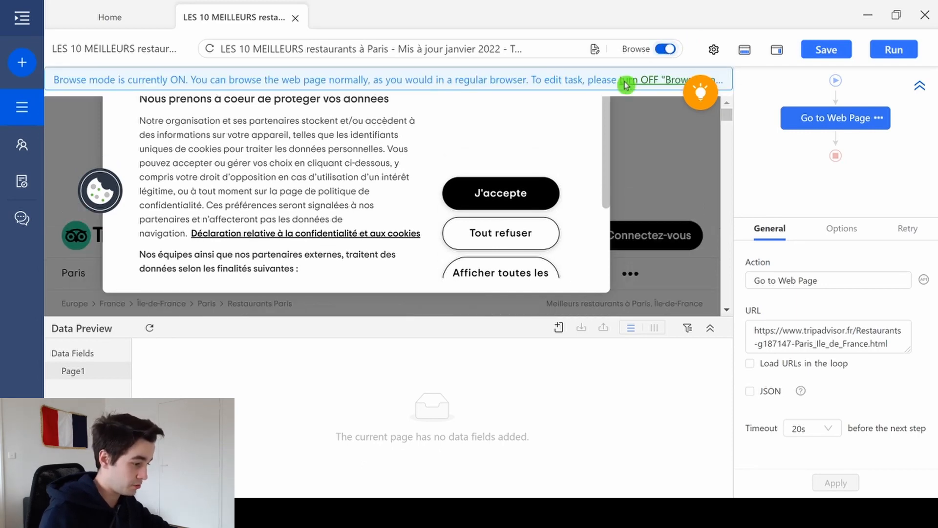
{"action": "left_click", "coordinate": [508, 193]}
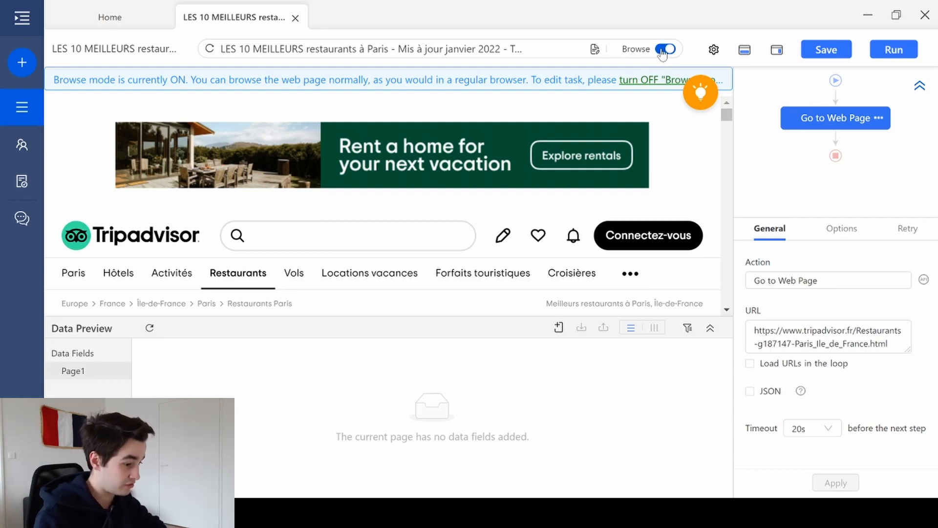
{"action": "left_click", "coordinate": [665, 49]}
{"action": "scroll", "coordinate": [446, 174], "scroll_direction": "down", "scroll_amount": 10}
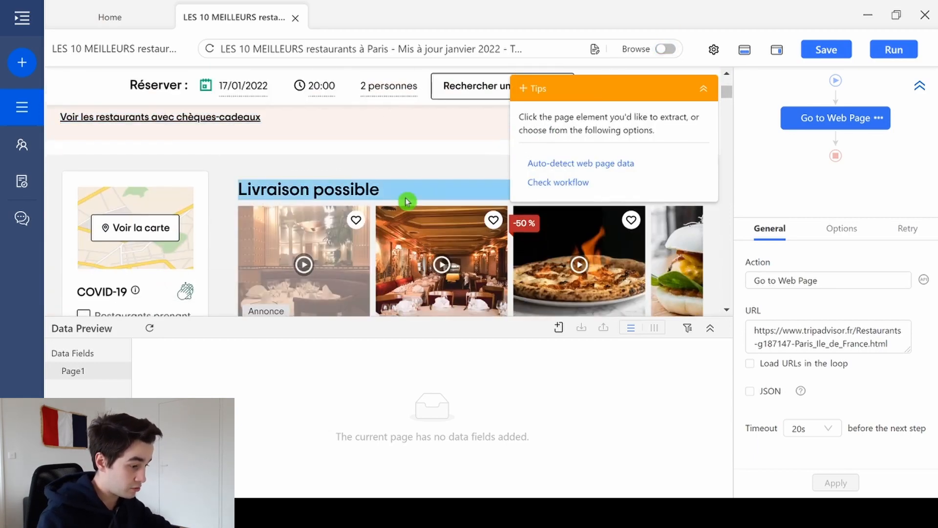
{"action": "scroll", "coordinate": [407, 198], "scroll_direction": "down", "scroll_amount": 5}
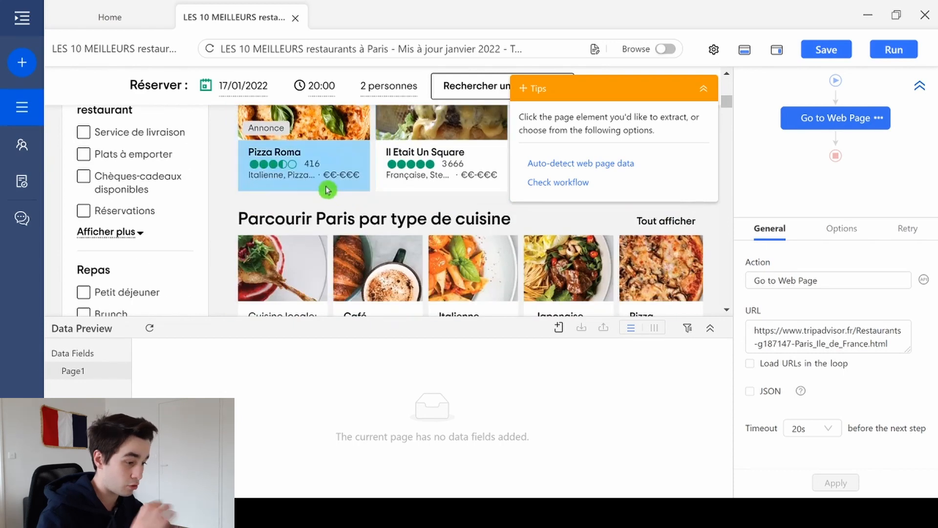
{"action": "left_click", "coordinate": [298, 153]}
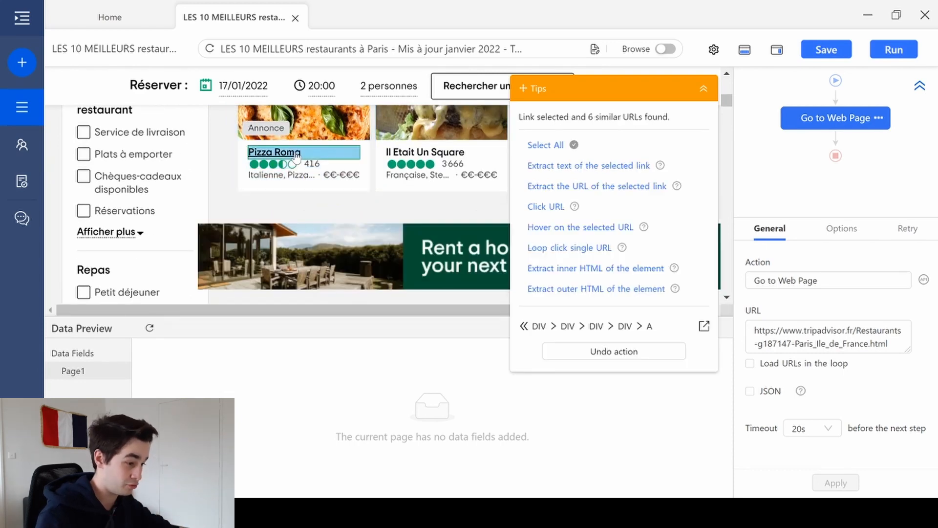
{"action": "left_click", "coordinate": [614, 351]}
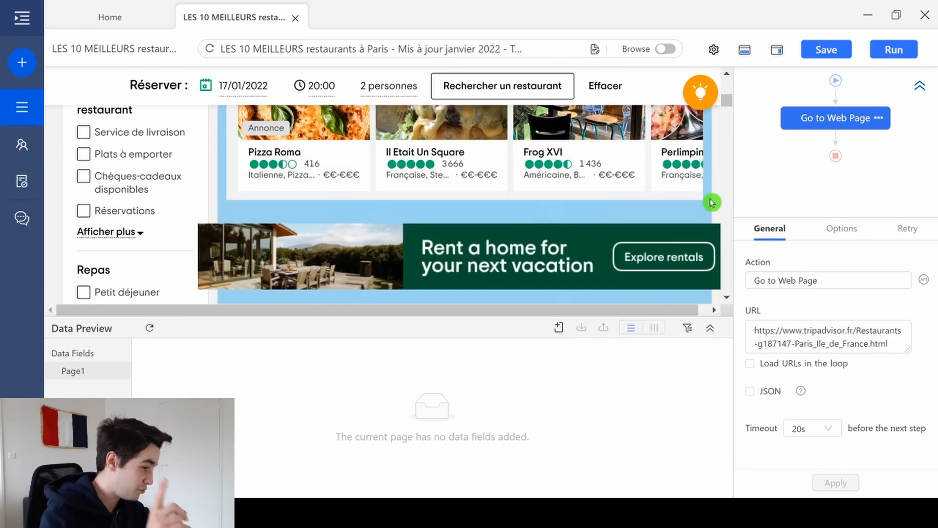
- Make the Go to Web Page action use the cookie from the current page and apply the setting
{"action": "left_click", "coordinate": [834, 229]}
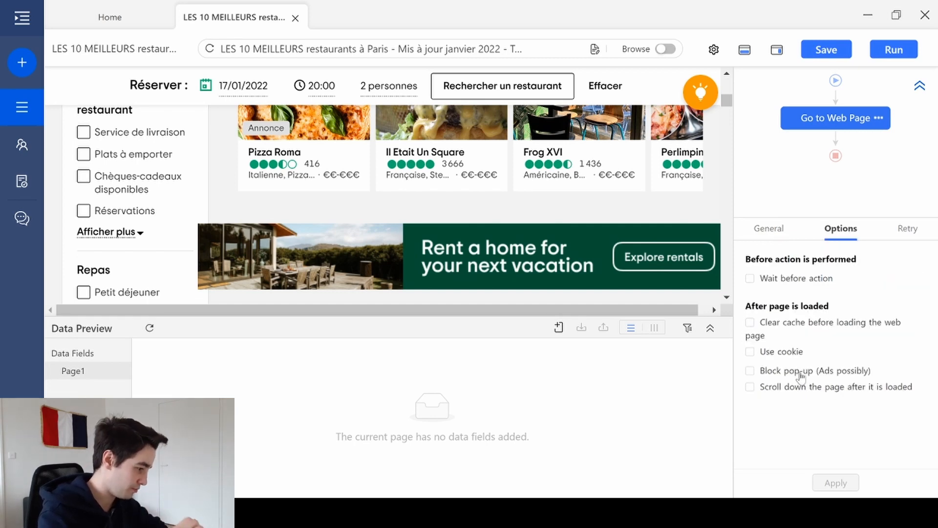
{"action": "left_click", "coordinate": [775, 354]}
{"action": "left_click", "coordinate": [777, 389]}
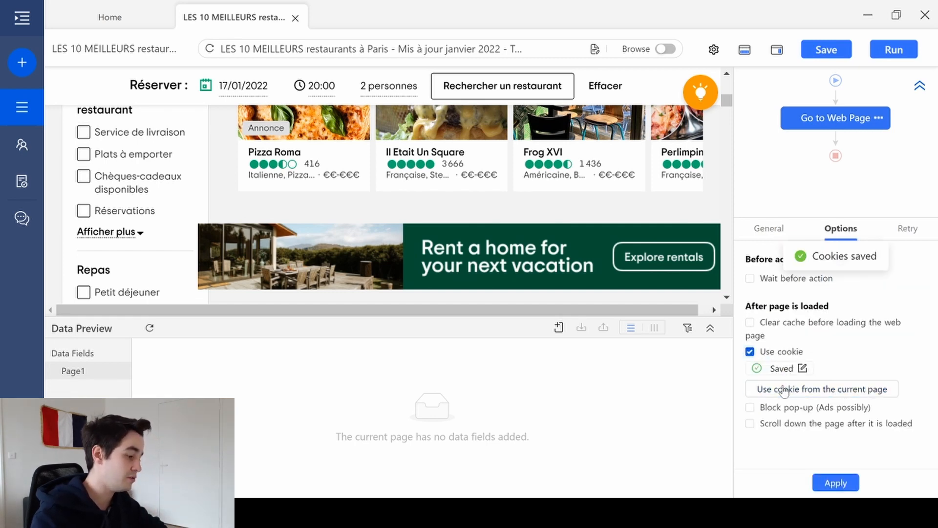
{"action": "left_click", "coordinate": [825, 478]}
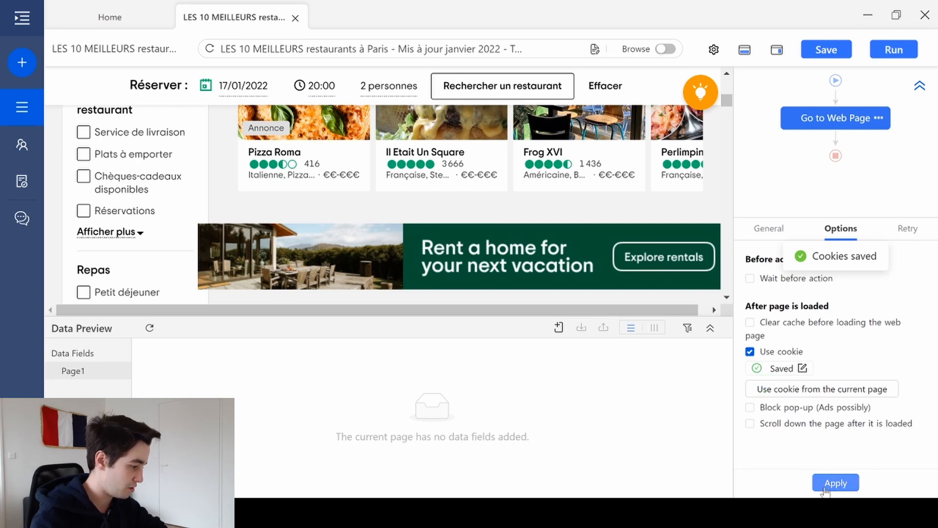
{"action": "left_click", "coordinate": [825, 481]}
{"action": "left_click", "coordinate": [770, 402]}
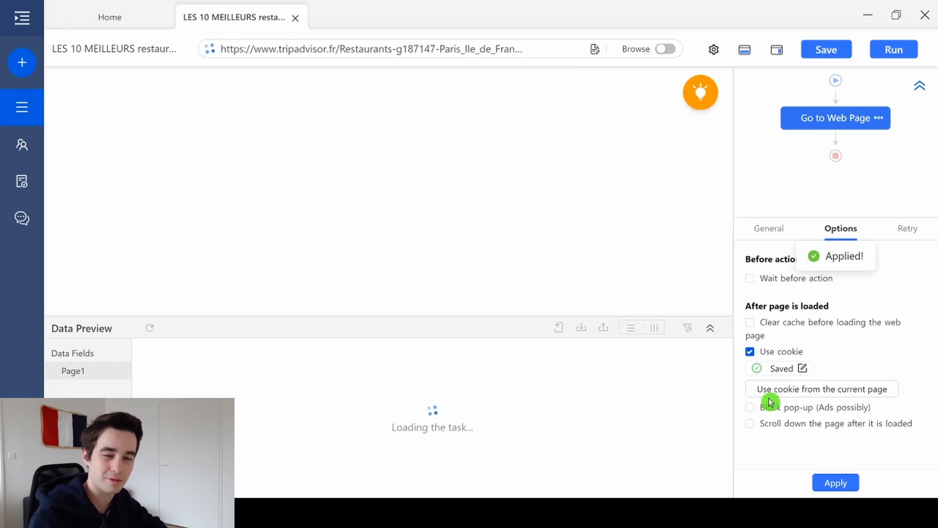
- Run auto-detection of web page data on the restaurant results list
{"action": "left_click_drag", "start_coordinate": [729, 88], "coordinate": [723, 153]}
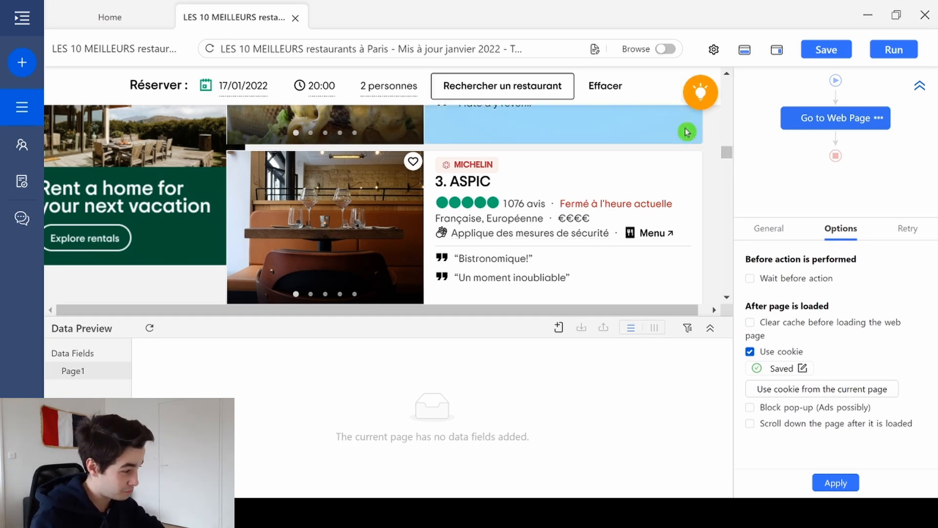
{"action": "scroll", "coordinate": [689, 112], "scroll_direction": "up", "scroll_amount": 5}
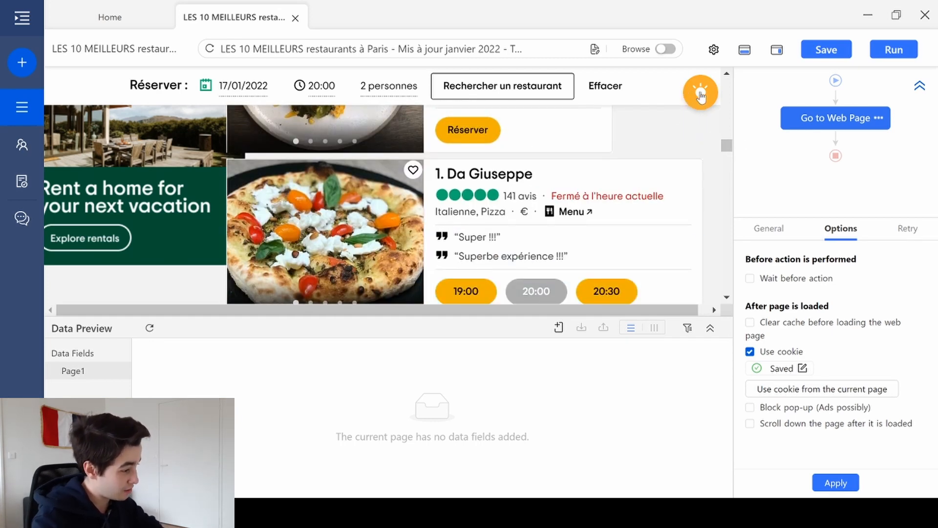
{"action": "left_click", "coordinate": [700, 94]}
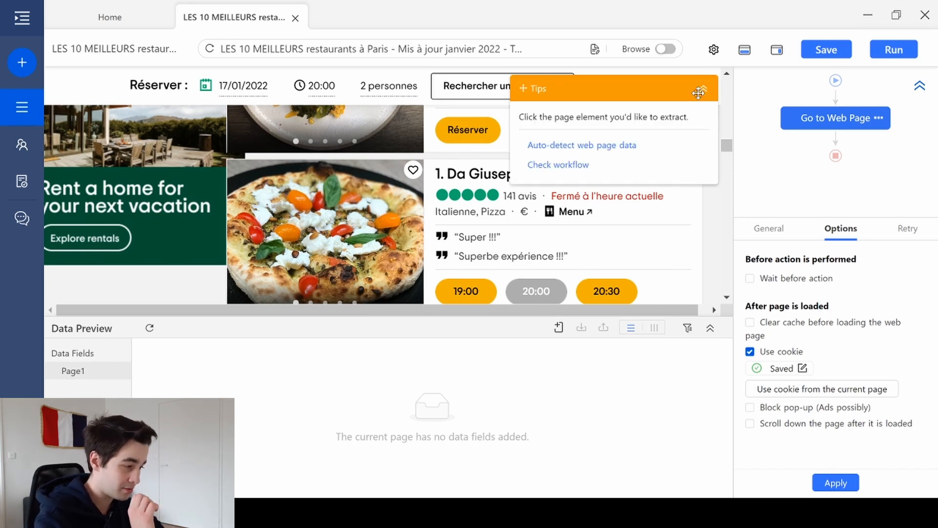
{"action": "left_click", "coordinate": [580, 152]}
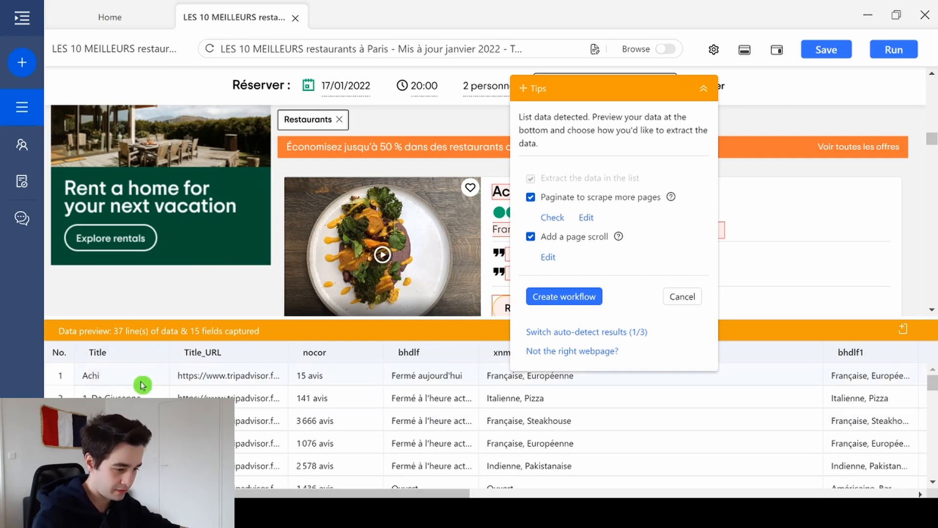
- Check the detected data, exclude the page scroll while keeping pagination, and create the workflow
{"action": "left_click", "coordinate": [123, 403]}
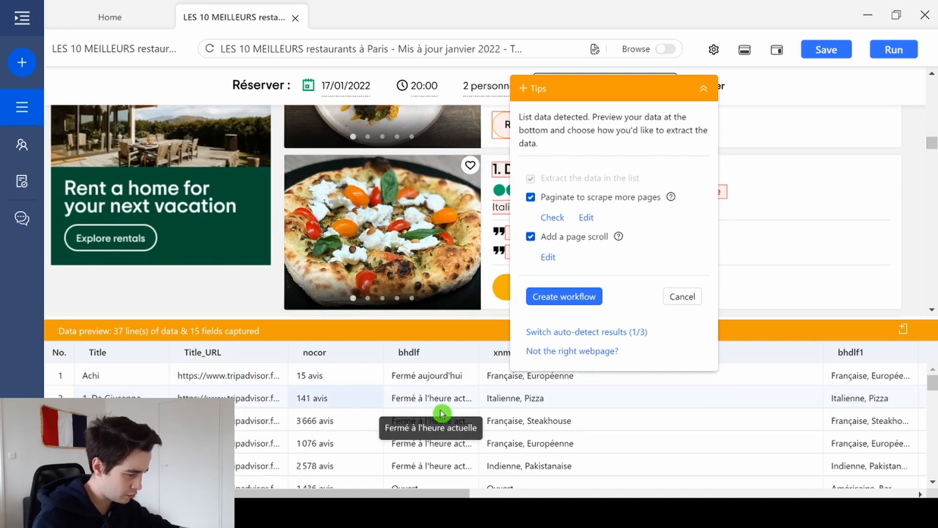
{"action": "mouse_move", "coordinate": [462, 491]}
{"action": "left_mouse_down"}
{"action": "mouse_move", "coordinate": [665, 459]}
{"action": "mouse_move", "coordinate": [919, 455]}
{"action": "mouse_move", "coordinate": [891, 465]}
{"action": "mouse_move", "coordinate": [347, 492]}
{"action": "left_mouse_up"}
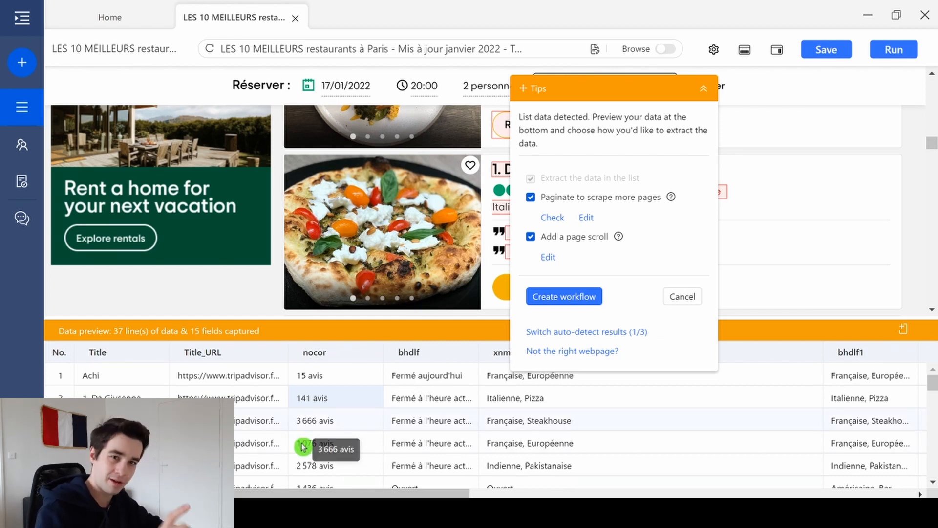
{"action": "left_click", "coordinate": [531, 237]}
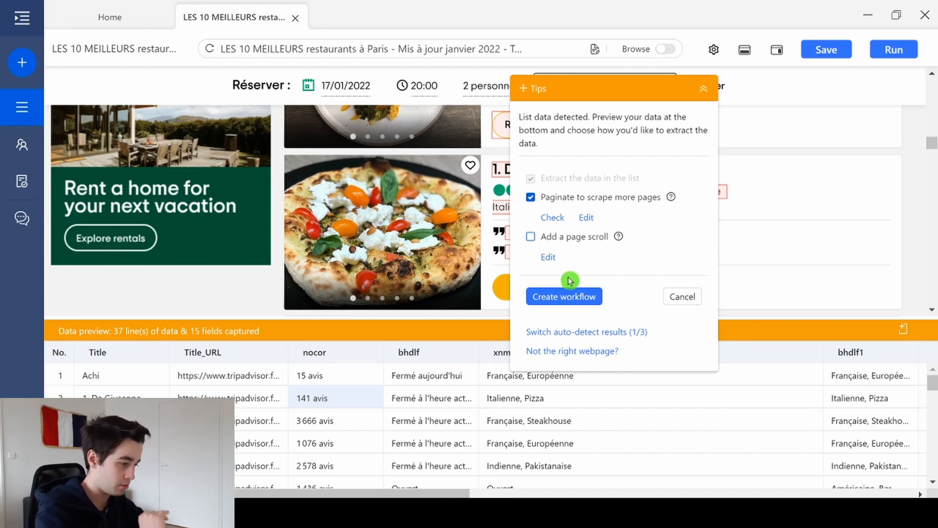
{"action": "left_click", "coordinate": [551, 297]}
{"action": "scroll", "coordinate": [930, 166], "scroll_direction": "up", "scroll_amount": 1}
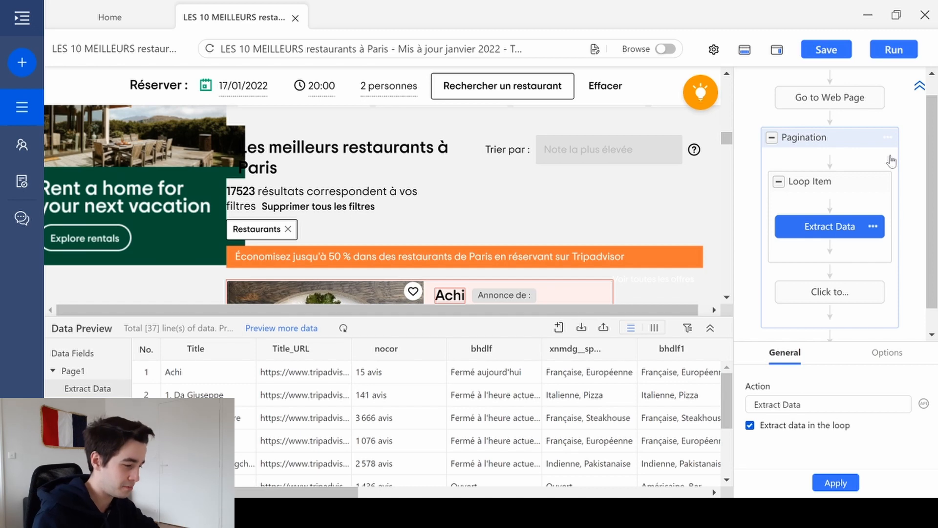
- Rename the Title, Title_URL and nocor fields as Nom, URL and AVIS in the data preview
{"action": "left_click_drag", "start_coordinate": [330, 493], "coordinate": [800, 472]}
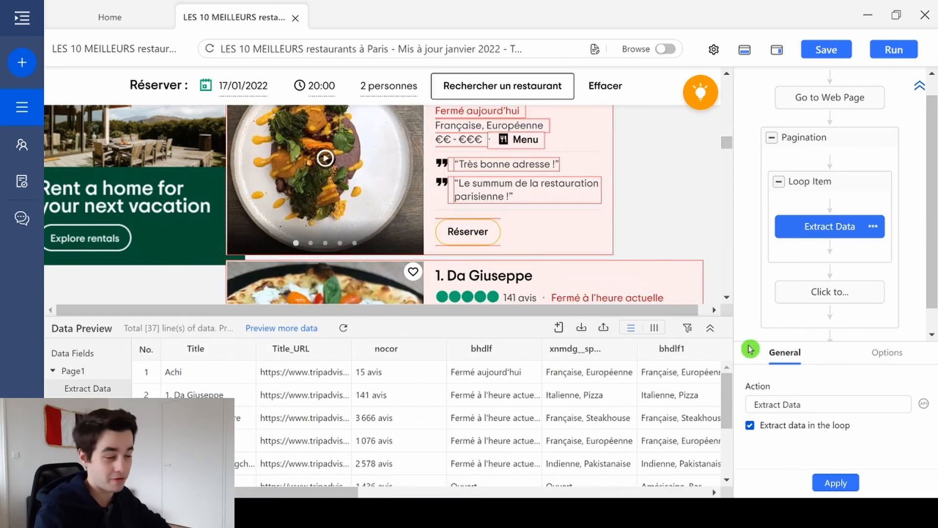
{"action": "double_click", "coordinate": [196, 351]}
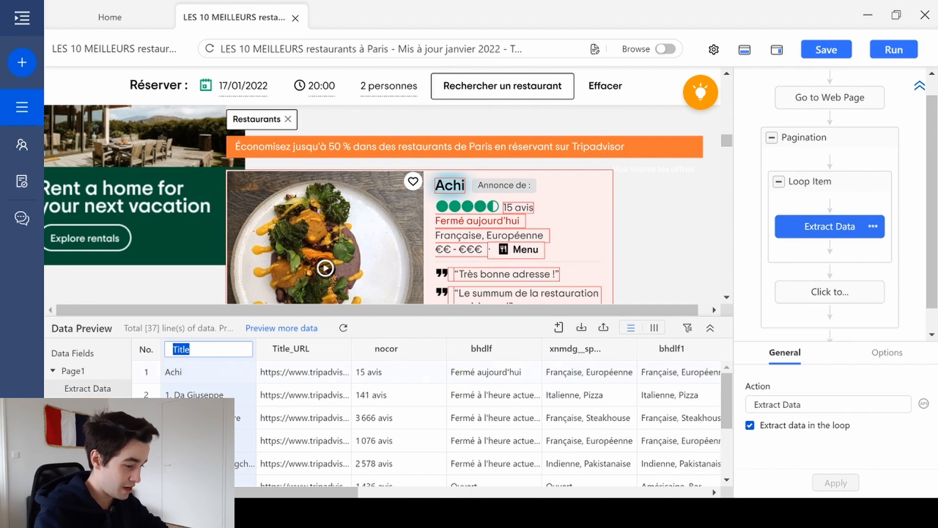
{"action": "type", "text": "Nom"}
{"action": "key", "text": "Tab"}
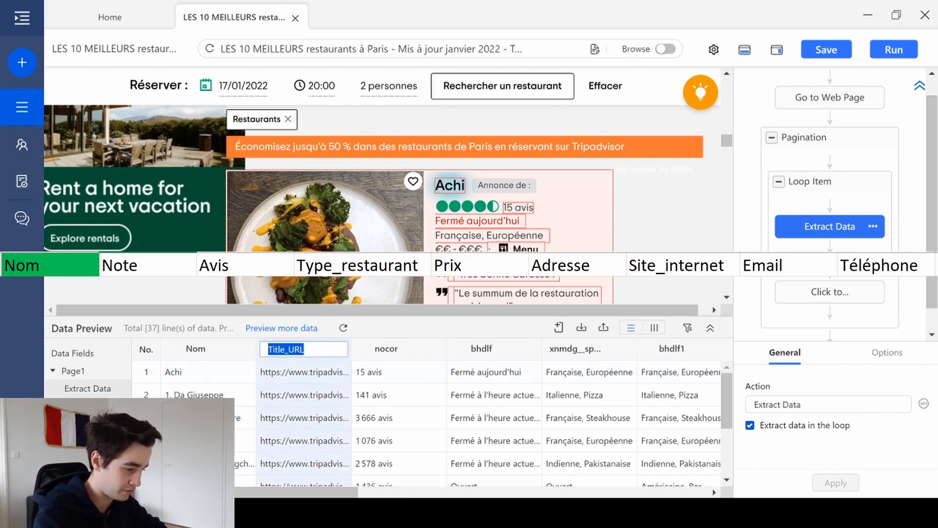
{"action": "type", "text": "URL"}
{"action": "key", "text": "Tab"}
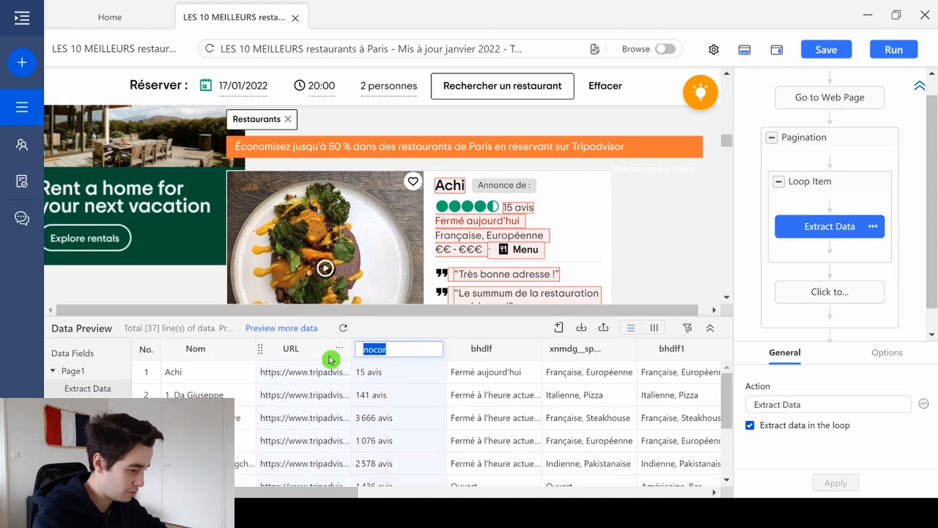
{"action": "scroll", "coordinate": [375, 407], "scroll_direction": "down", "scroll_amount": 3}
{"action": "type", "text": "AV"}
{"action": "key", "text": "Tab"}
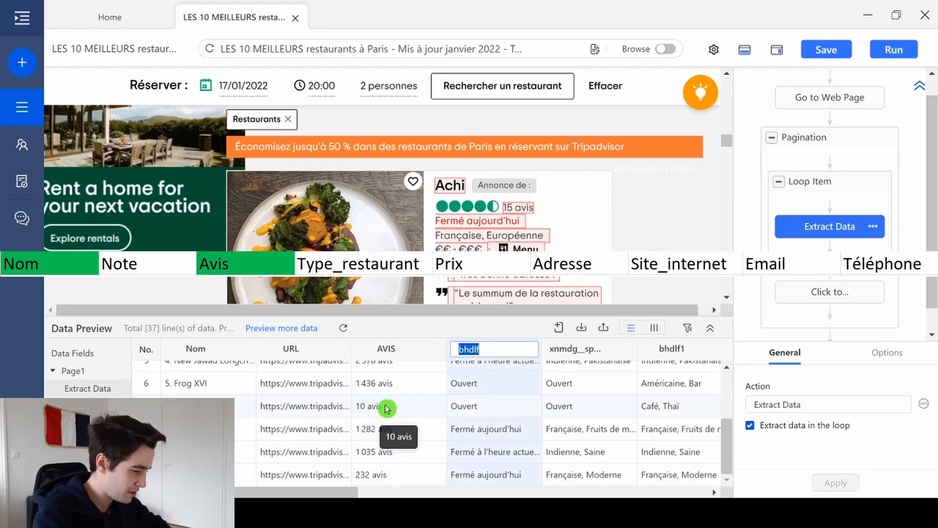
- Compare the opening-status values across restaurants and delete the bhdlf field from the extracted data
{"action": "left_click", "coordinate": [556, 411]}
{"action": "scroll", "coordinate": [556, 411], "scroll_direction": "up", "scroll_amount": 2}
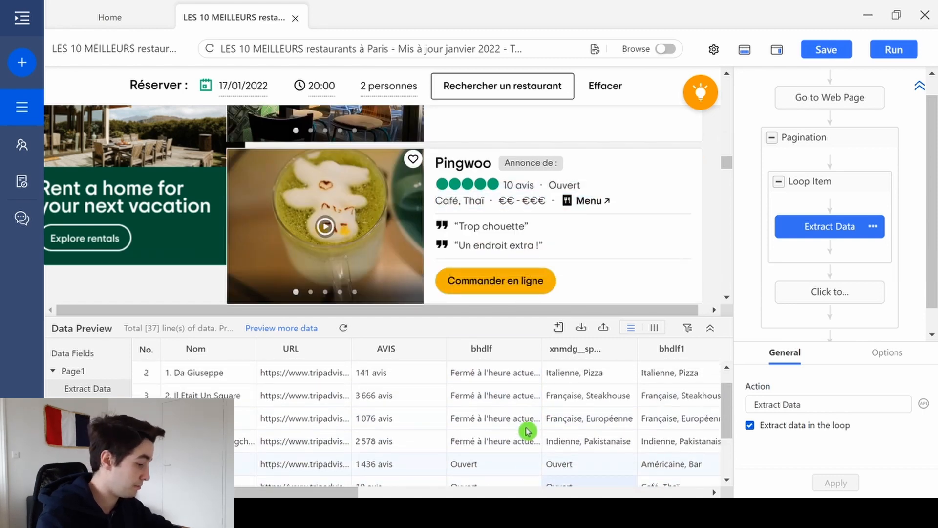
{"action": "scroll", "coordinate": [525, 428], "scroll_direction": "up", "scroll_amount": 2}
{"action": "left_click", "coordinate": [528, 350]}
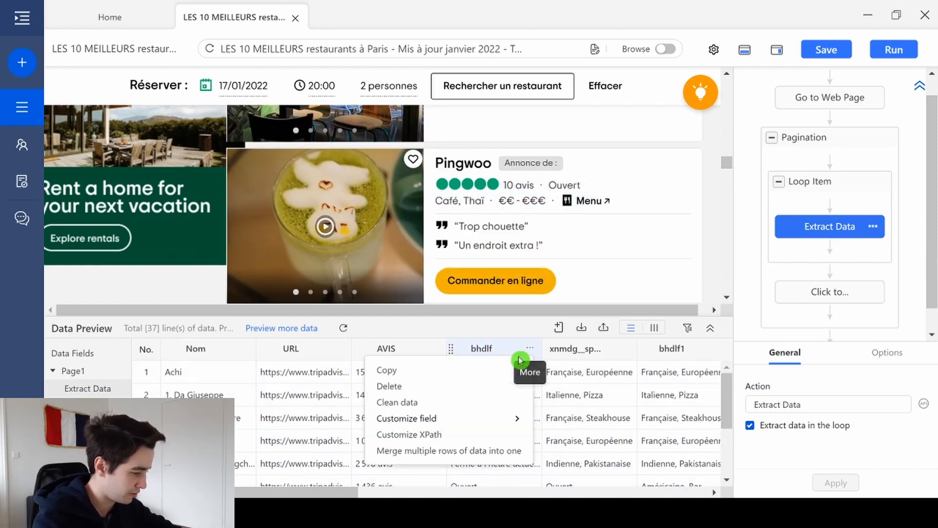
{"action": "left_click", "coordinate": [462, 373]}
{"action": "left_click", "coordinate": [531, 351]}
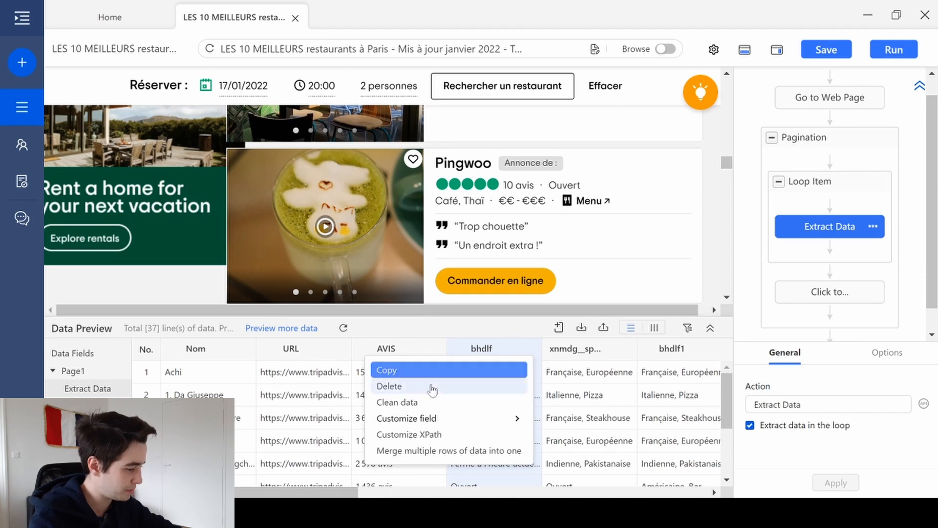
{"action": "left_click", "coordinate": [435, 384]}
{"action": "scroll", "coordinate": [501, 400], "scroll_direction": "down", "scroll_amount": 2}
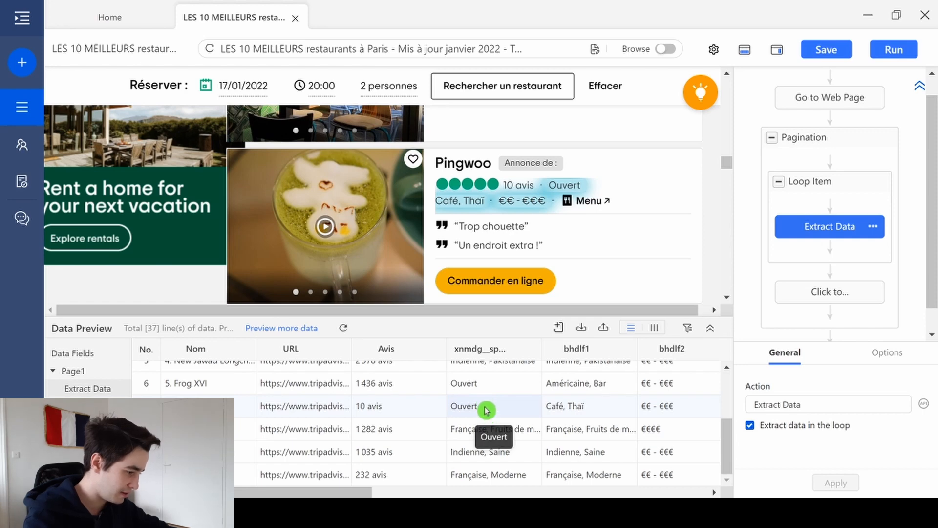
- Delete the mixed cuisine and opening-status field between Avis and bhdlf1 from the extracted data
{"action": "scroll", "coordinate": [513, 437], "scroll_direction": "up", "scroll_amount": 3}
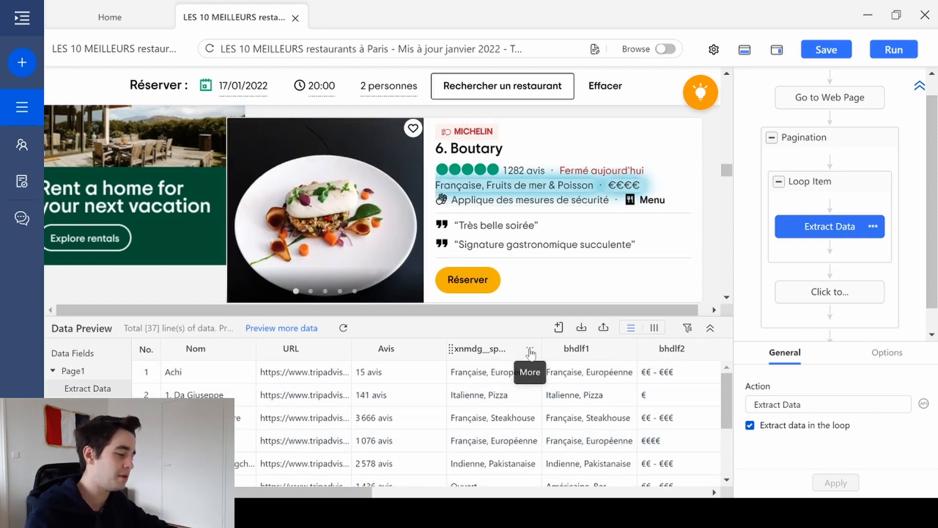
{"action": "left_click", "coordinate": [529, 351]}
{"action": "left_click", "coordinate": [465, 394]}
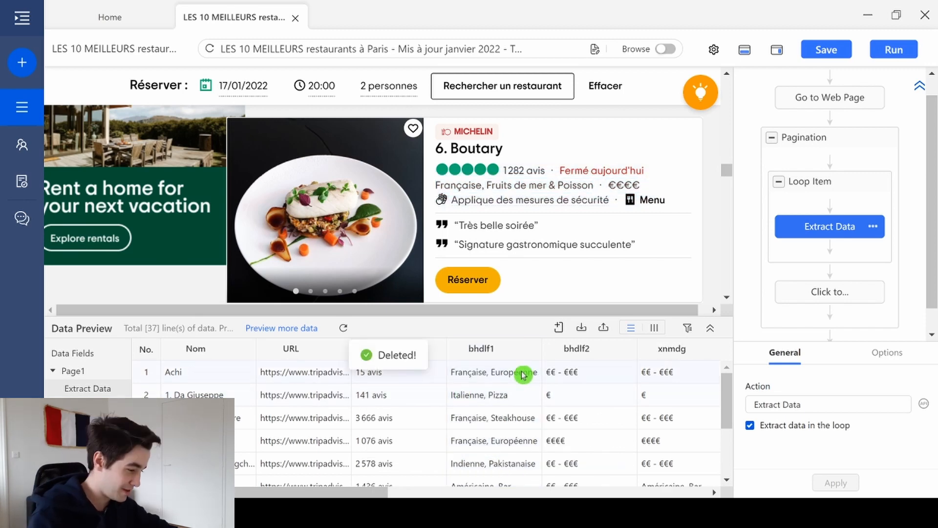
- Check the cuisine values of the bhdlf1 field across the restaurants and rename the field as Type_restaurant
{"action": "scroll", "coordinate": [507, 418], "scroll_direction": "down", "scroll_amount": 1}
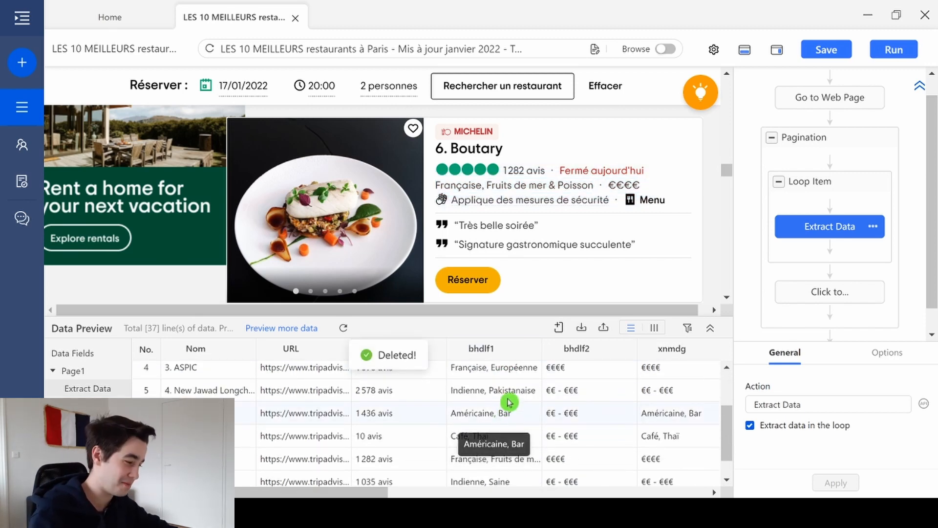
{"action": "scroll", "coordinate": [506, 394], "scroll_direction": "down", "scroll_amount": 1}
{"action": "scroll", "coordinate": [492, 442], "scroll_direction": "up", "scroll_amount": 4}
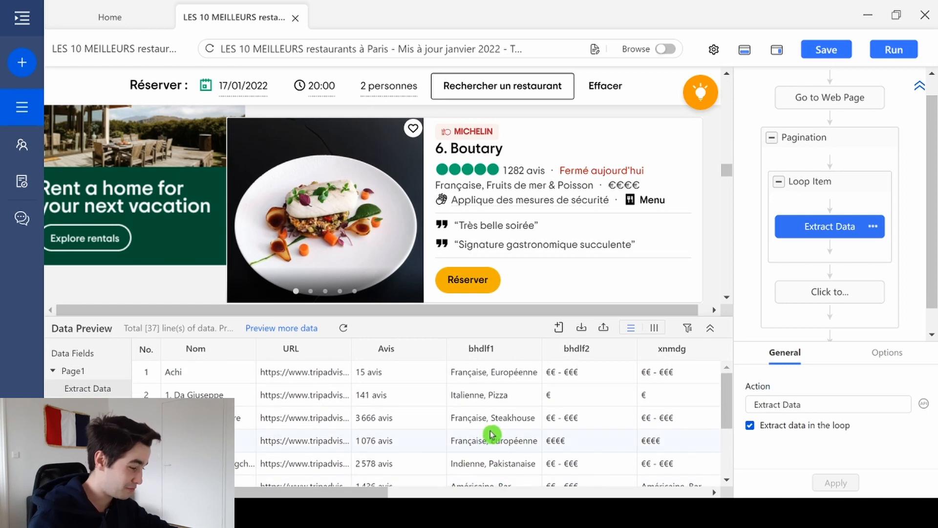
{"action": "scroll", "coordinate": [487, 396], "scroll_direction": "down", "scroll_amount": 5}
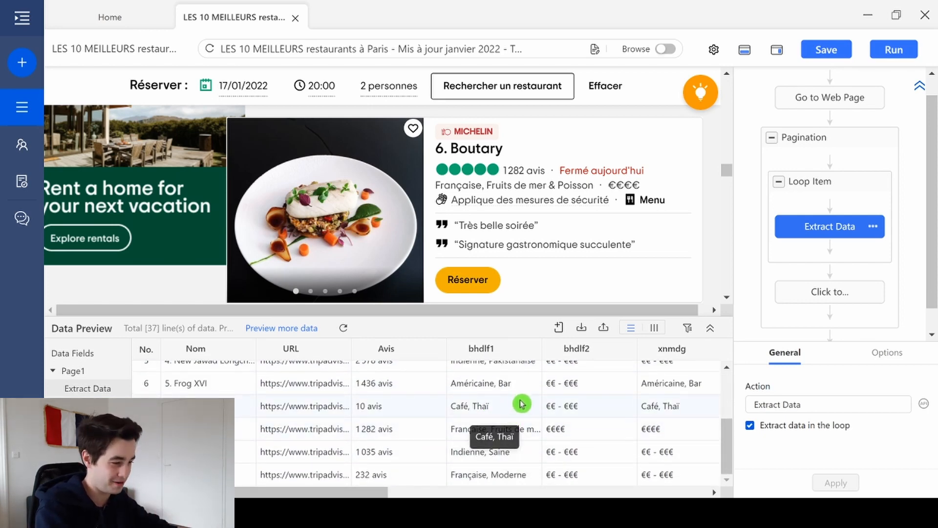
{"action": "scroll", "coordinate": [515, 406], "scroll_direction": "up", "scroll_amount": 5}
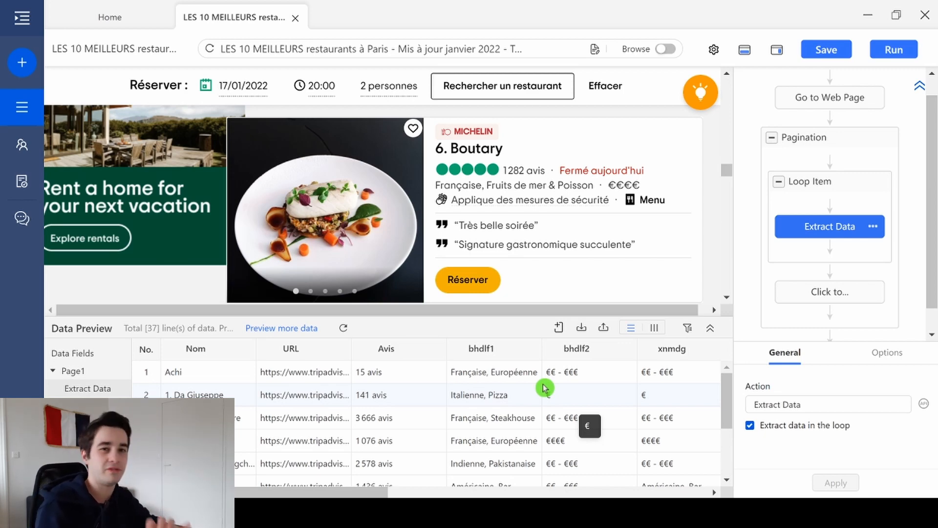
{"action": "double_click", "coordinate": [481, 349]}
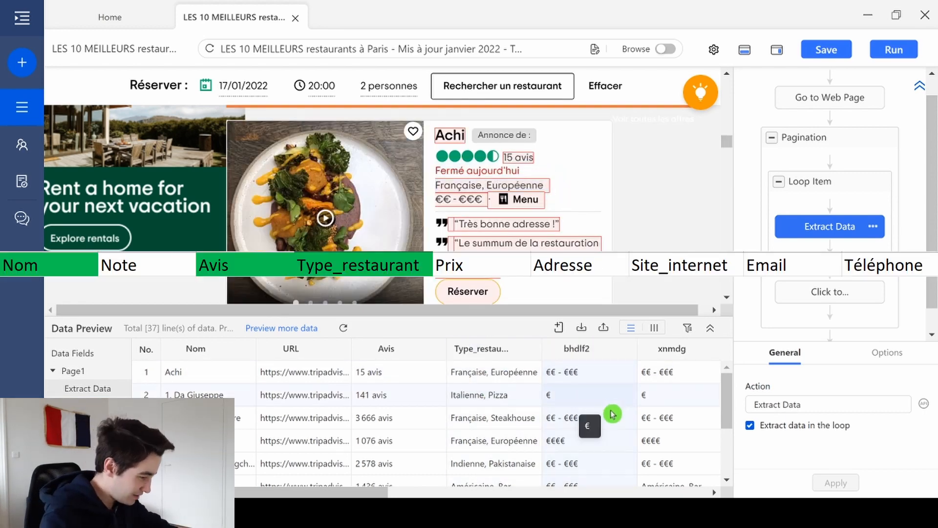
- Compare the bhdlf2 price ranges with the matching restaurants on the page and rename the field as Prix
{"action": "left_click", "coordinate": [611, 404]}
{"action": "scroll", "coordinate": [619, 411], "scroll_direction": "down", "scroll_amount": 2}
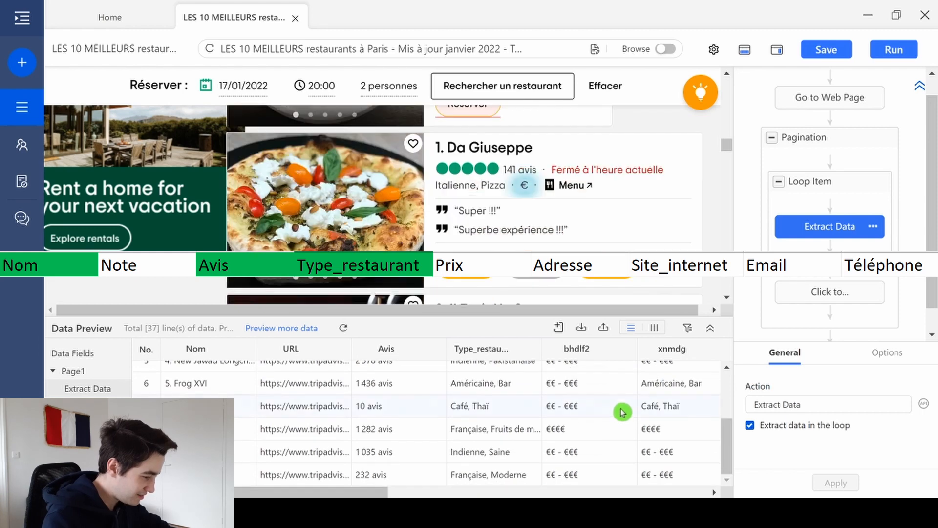
{"action": "scroll", "coordinate": [609, 435], "scroll_direction": "up", "scroll_amount": 2}
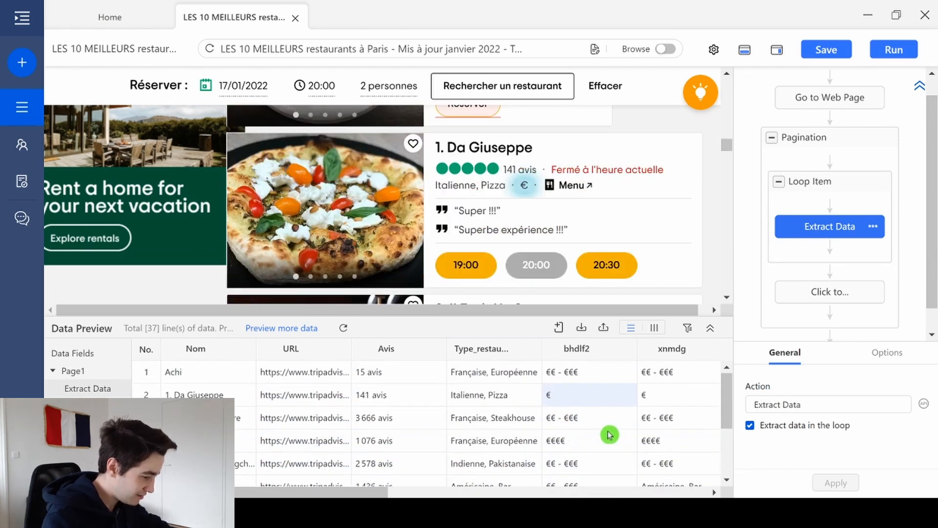
{"action": "left_click", "coordinate": [600, 372]}
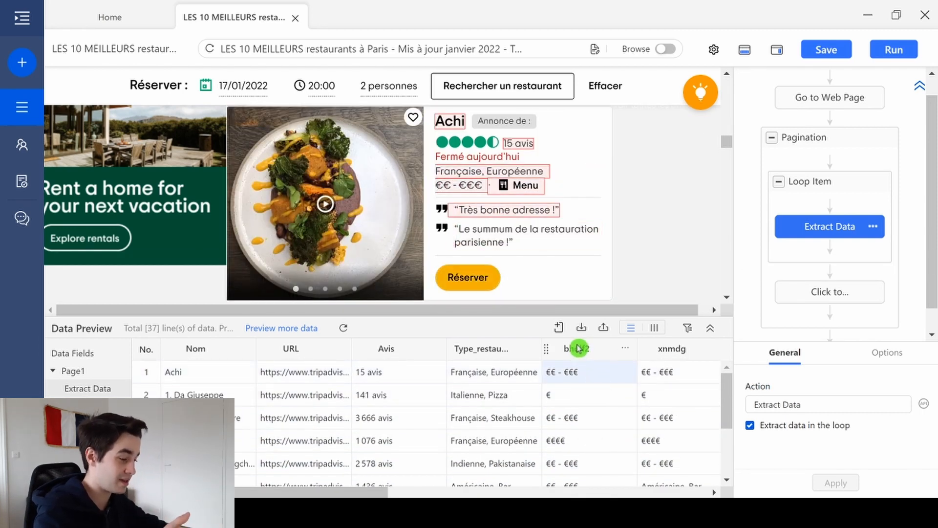
{"action": "left_click", "coordinate": [440, 184]}
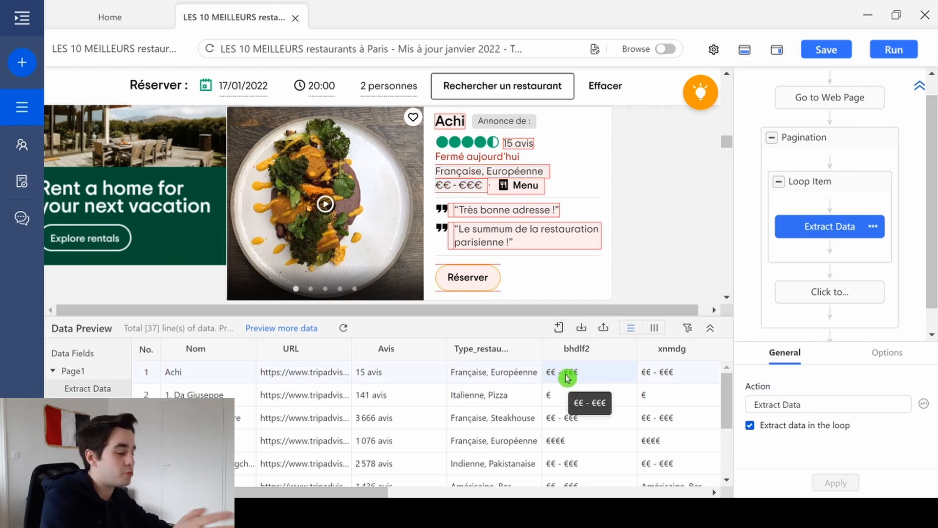
{"action": "scroll", "coordinate": [584, 391], "scroll_direction": "down", "scroll_amount": 3}
{"action": "scroll", "coordinate": [584, 407], "scroll_direction": "up", "scroll_amount": 2}
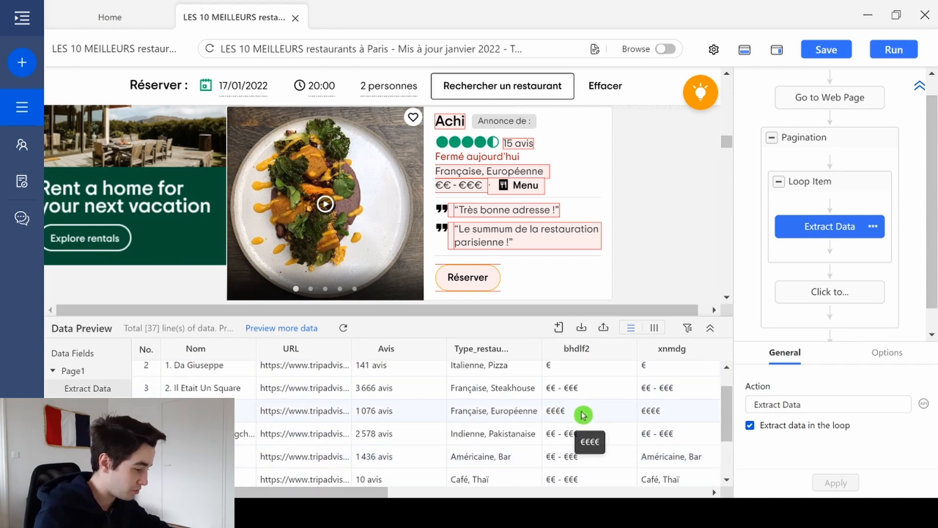
{"action": "left_click", "coordinate": [583, 414]}
{"action": "scroll", "coordinate": [587, 413], "scroll_direction": "up", "scroll_amount": 1}
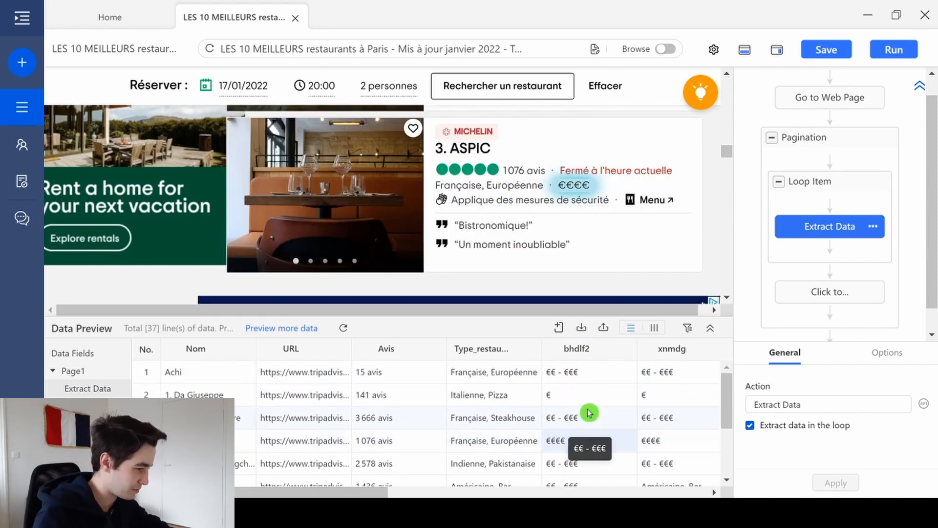
{"action": "double_click", "coordinate": [586, 347]}
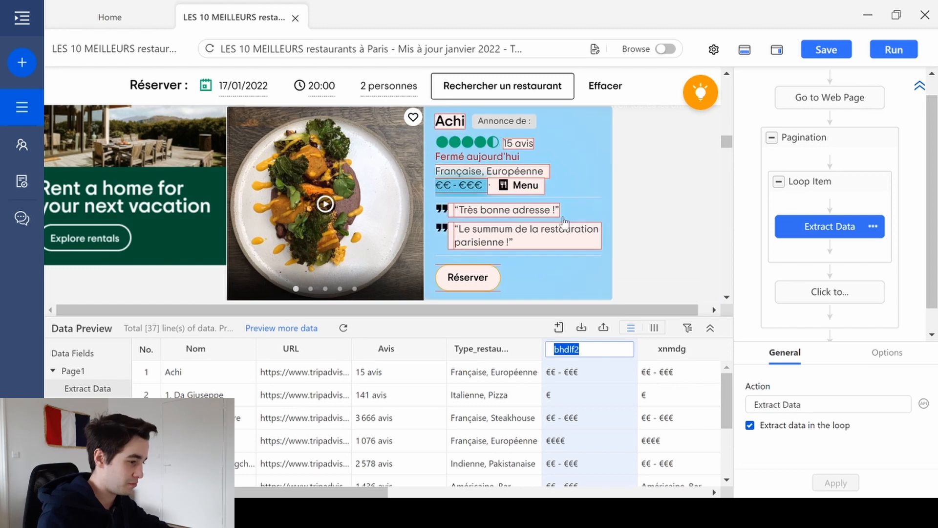
{"action": "type", "text": "Prix"}
{"action": "key", "text": "Tab"}
- Check the xnmdg values against Prix and delete xnmdg and the remaining unneeded fields after it
{"action": "scroll", "coordinate": [650, 403], "scroll_direction": "down", "scroll_amount": 2}
{"action": "scroll", "coordinate": [652, 401], "scroll_direction": "down", "scroll_amount": 2}
{"action": "scroll", "coordinate": [663, 393], "scroll_direction": "up", "scroll_amount": 2}
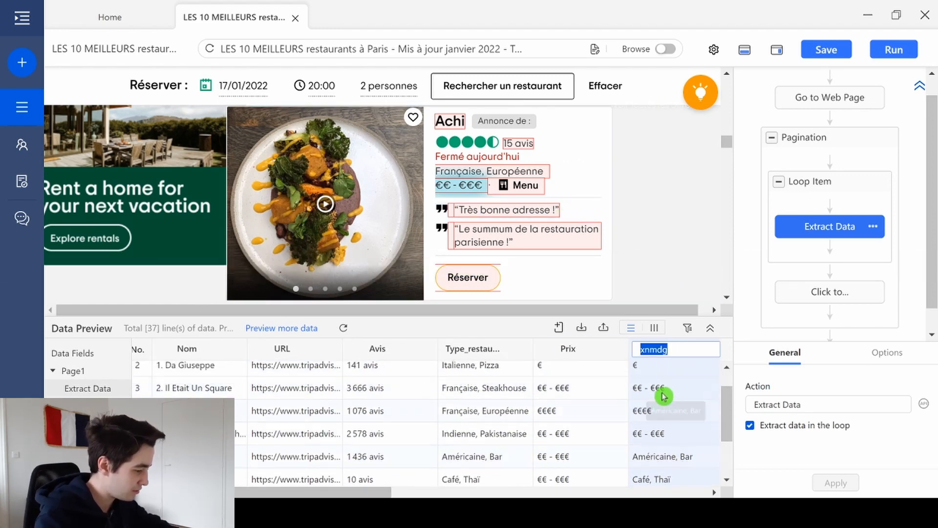
{"action": "scroll", "coordinate": [663, 402], "scroll_direction": "down", "scroll_amount": 2}
{"action": "scroll", "coordinate": [719, 415], "scroll_direction": "up", "scroll_amount": 3}
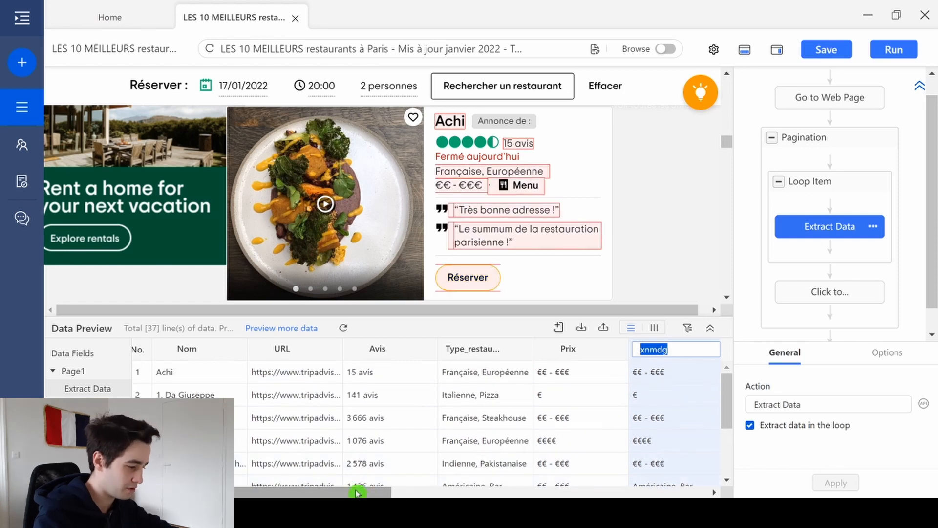
{"action": "left_click", "coordinate": [415, 485]}
{"action": "left_click_drag", "start_coordinate": [367, 492], "coordinate": [423, 495]}
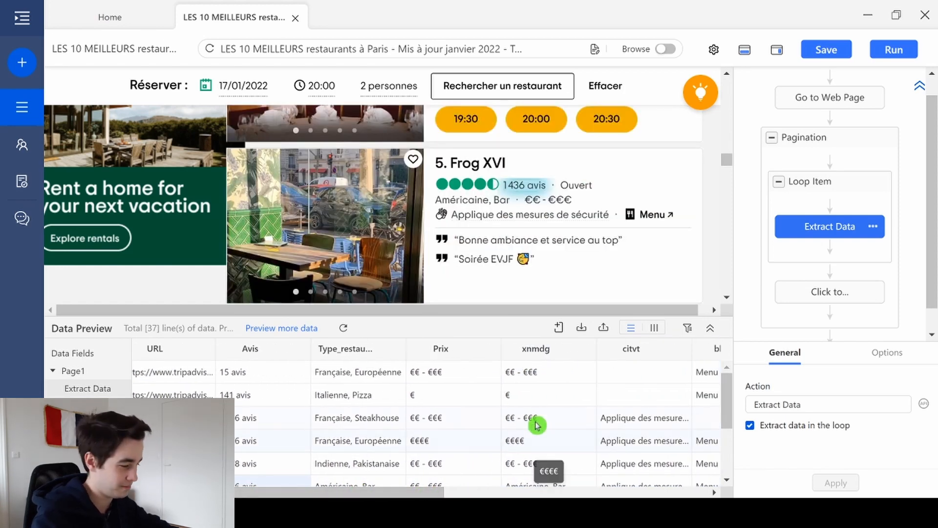
{"action": "left_click", "coordinate": [531, 418]}
{"action": "left_click", "coordinate": [585, 352]}
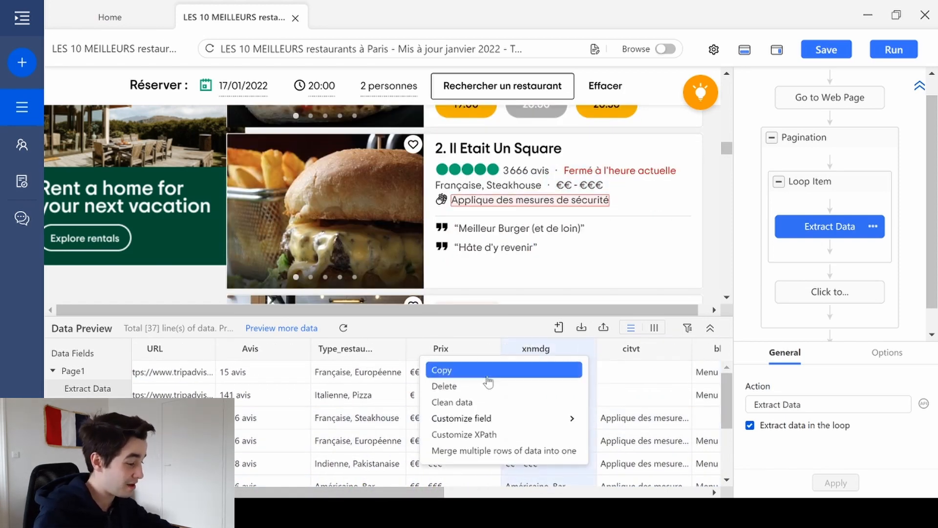
{"action": "left_click", "coordinate": [509, 385]}
{"action": "left_click", "coordinate": [569, 360]}
{"action": "left_click", "coordinate": [494, 386]}
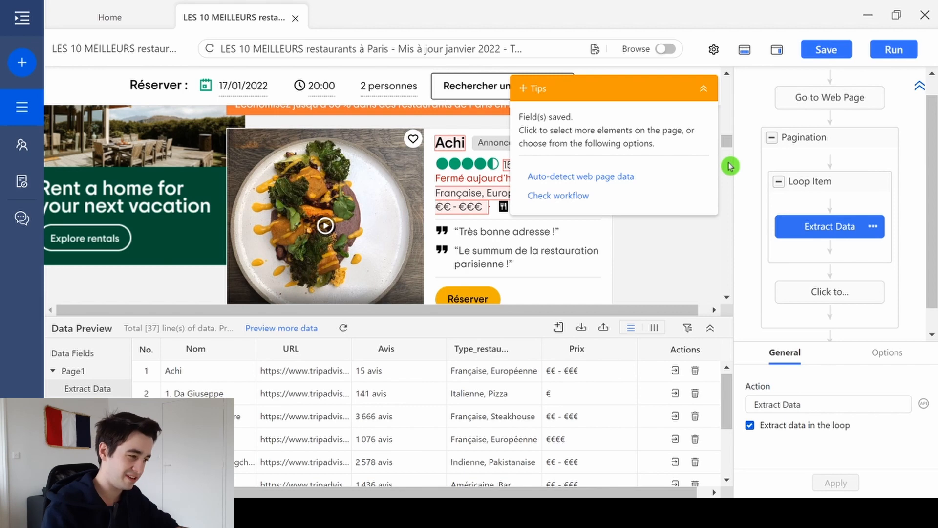
- Look over the ratings in the restaurant list and extract the text of Achi's rating bubbles as a new field
{"action": "left_click", "coordinate": [704, 89]}
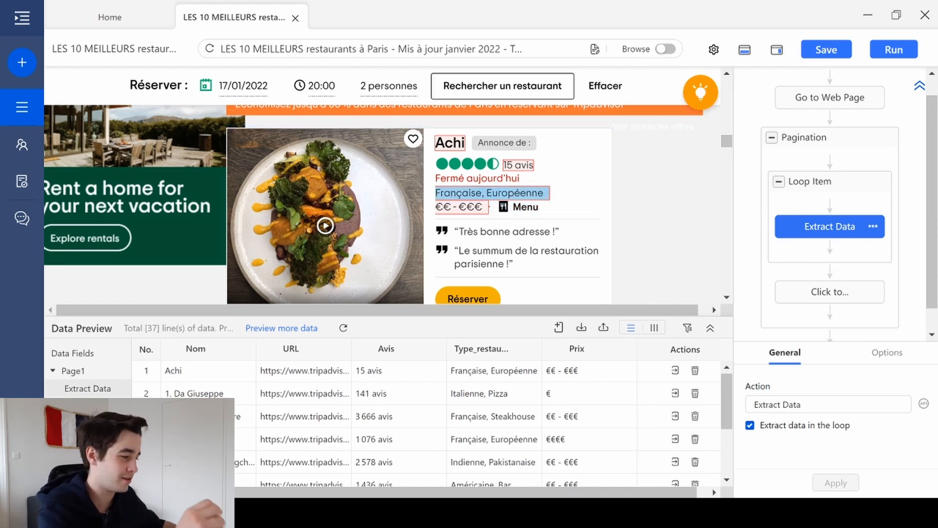
{"action": "scroll", "coordinate": [502, 192], "scroll_direction": "down", "scroll_amount": 5}
{"action": "scroll", "coordinate": [502, 192], "scroll_direction": "up", "scroll_amount": 2}
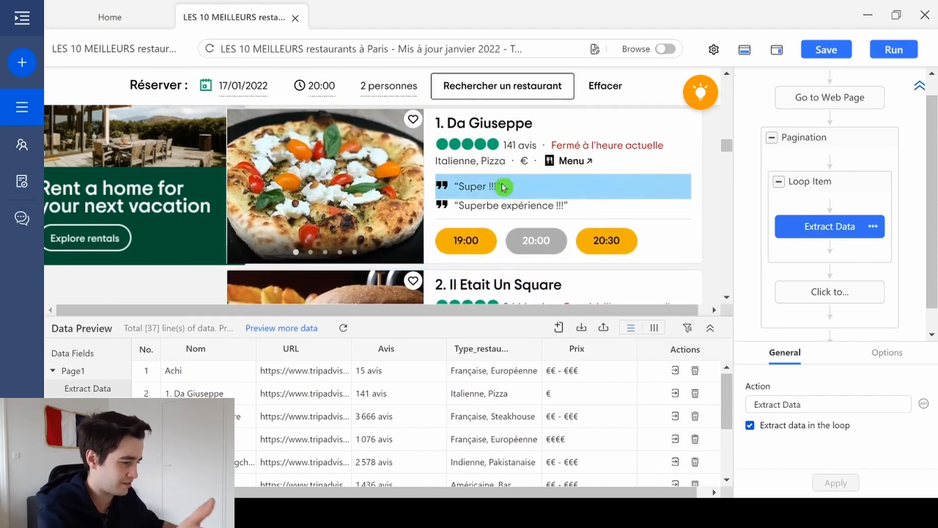
{"action": "scroll", "coordinate": [502, 192], "scroll_direction": "down", "scroll_amount": 6}
{"action": "scroll", "coordinate": [580, 176], "scroll_direction": "up", "scroll_amount": 3}
{"action": "scroll", "coordinate": [581, 175], "scroll_direction": "up", "scroll_amount": 3}
{"action": "scroll", "coordinate": [571, 195], "scroll_direction": "up", "scroll_amount": 4}
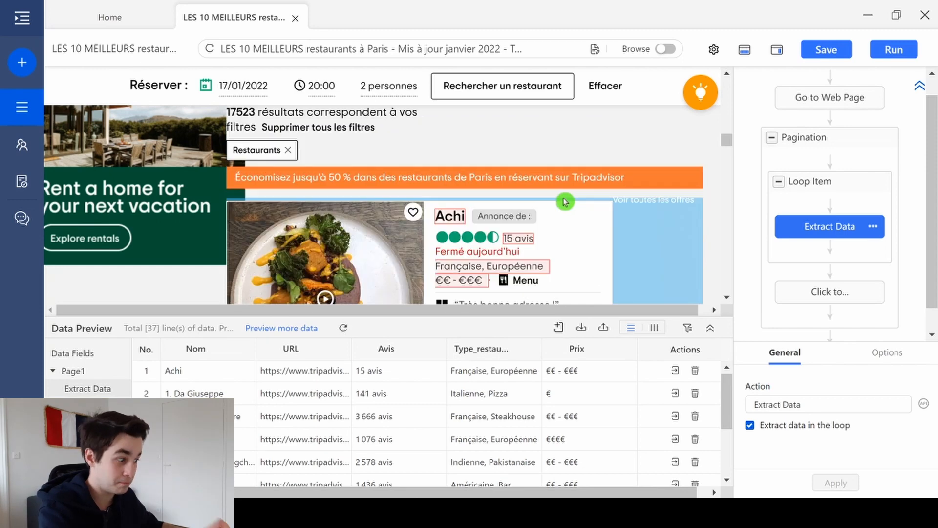
{"action": "left_click", "coordinate": [451, 243]}
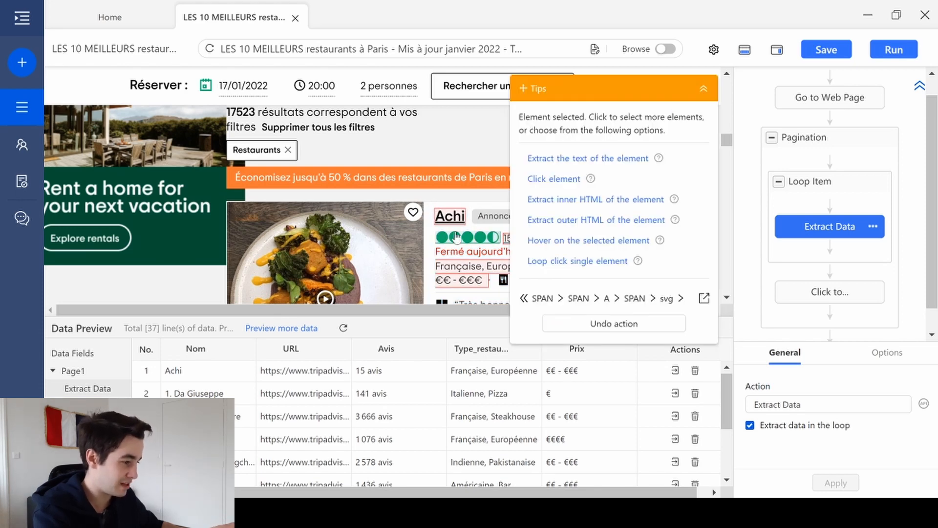
{"action": "left_click", "coordinate": [567, 161]}
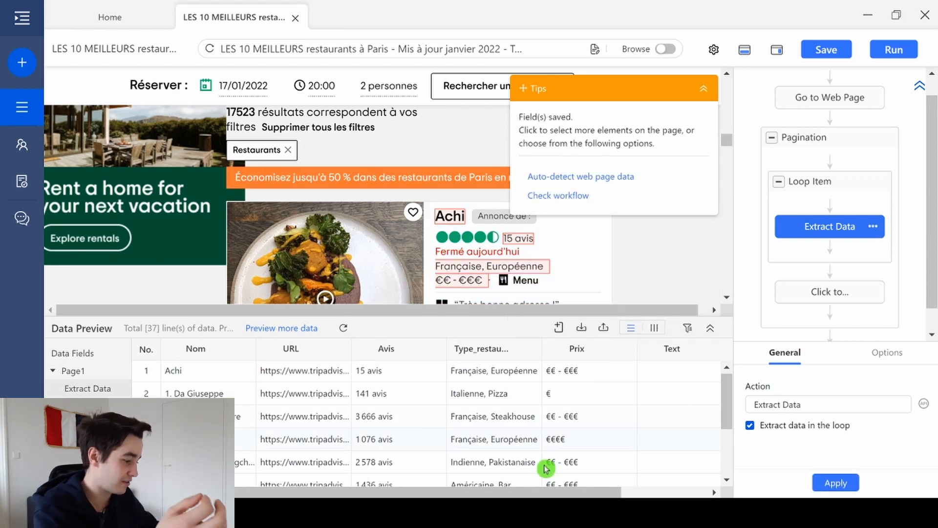
{"action": "left_click_drag", "start_coordinate": [546, 492], "coordinate": [635, 492]}
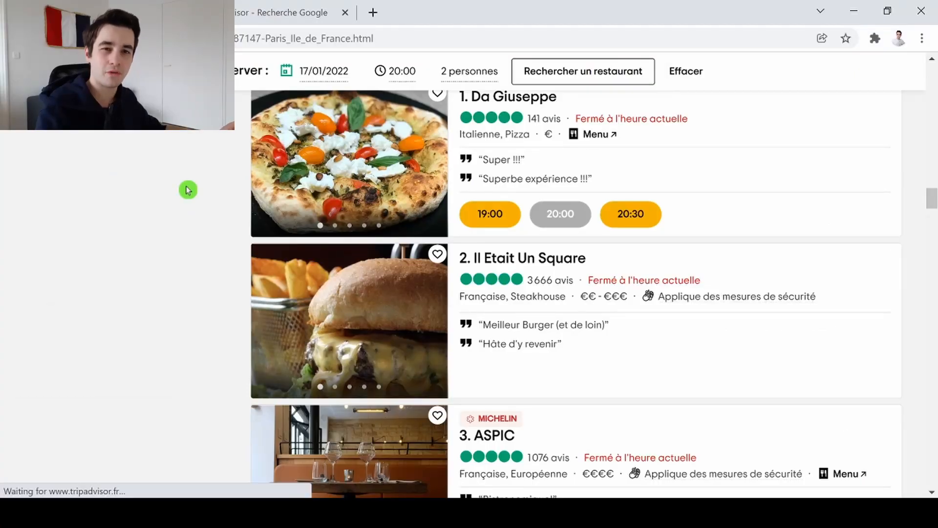
- Inspect the rating bubbles of La Belle Poule with the browser's developer tools
{"action": "scroll", "coordinate": [188, 190], "scroll_direction": "up", "scroll_amount": 5}
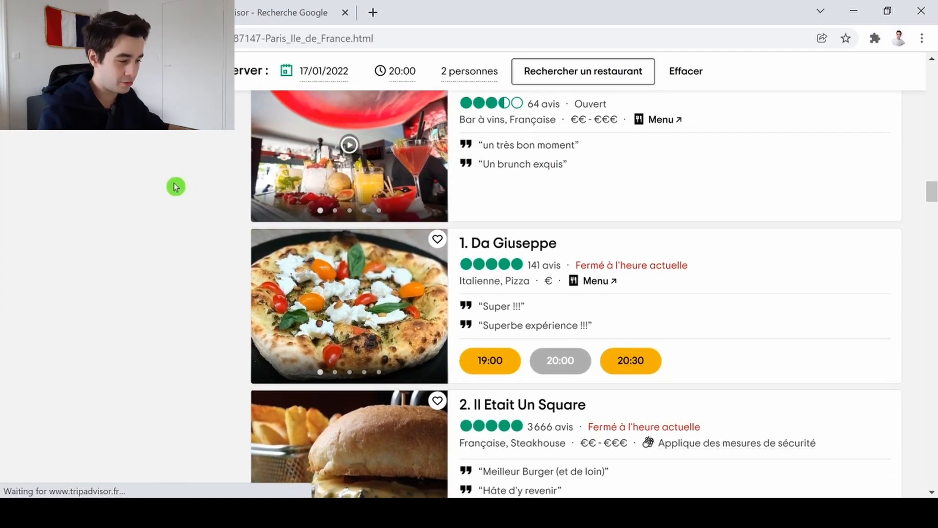
{"action": "right_click", "coordinate": [88, 222]}
{"action": "left_click", "coordinate": [154, 462]}
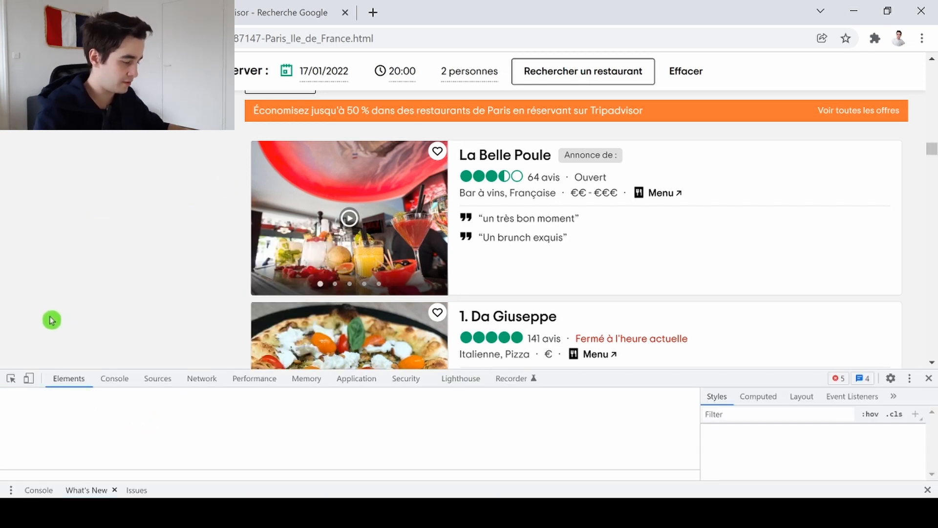
{"action": "left_click", "coordinate": [11, 379]}
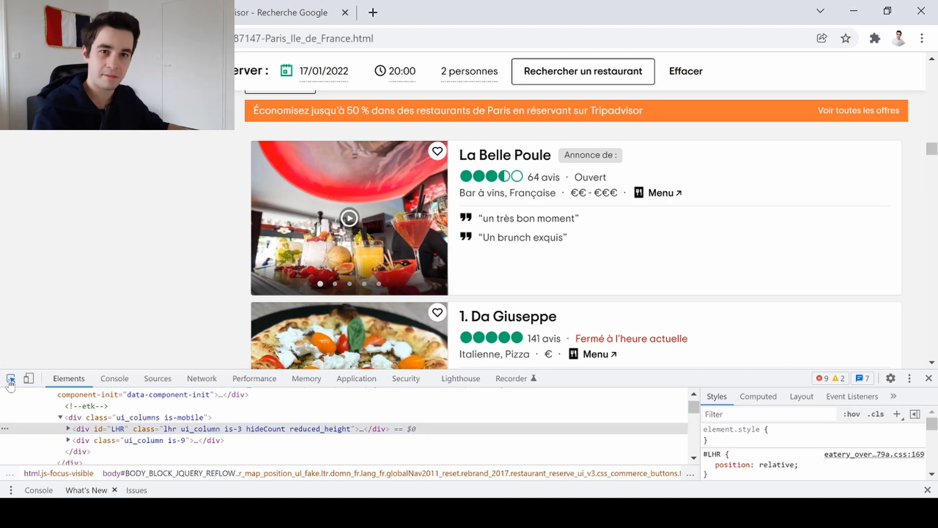
{"action": "left_click", "coordinate": [11, 378]}
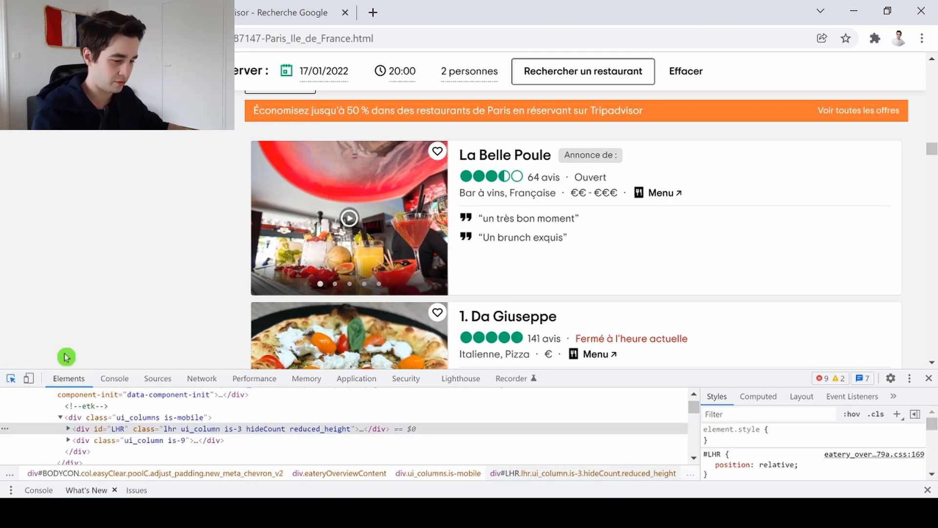
{"action": "left_click", "coordinate": [483, 185]}
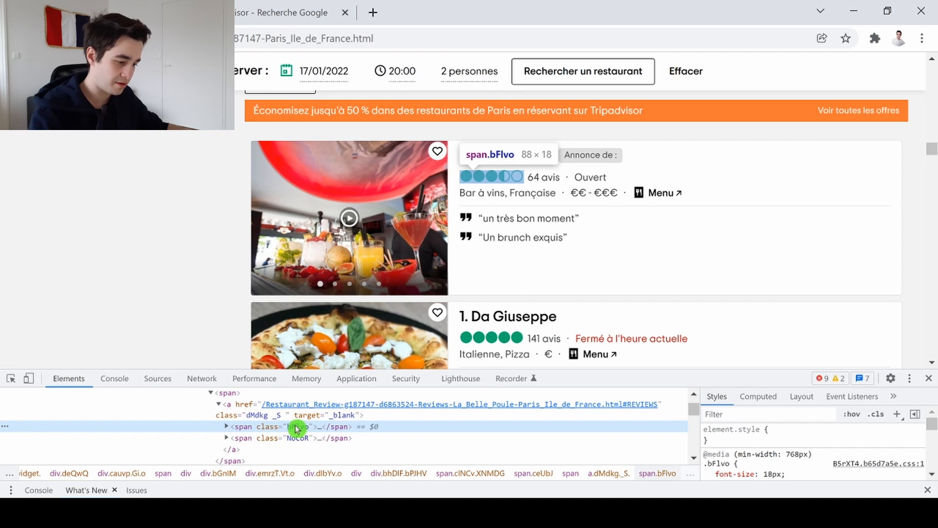
- Copy the rating's bFlvo span element from the page code and switch to the open Word document
{"action": "right_click", "coordinate": [297, 427]}
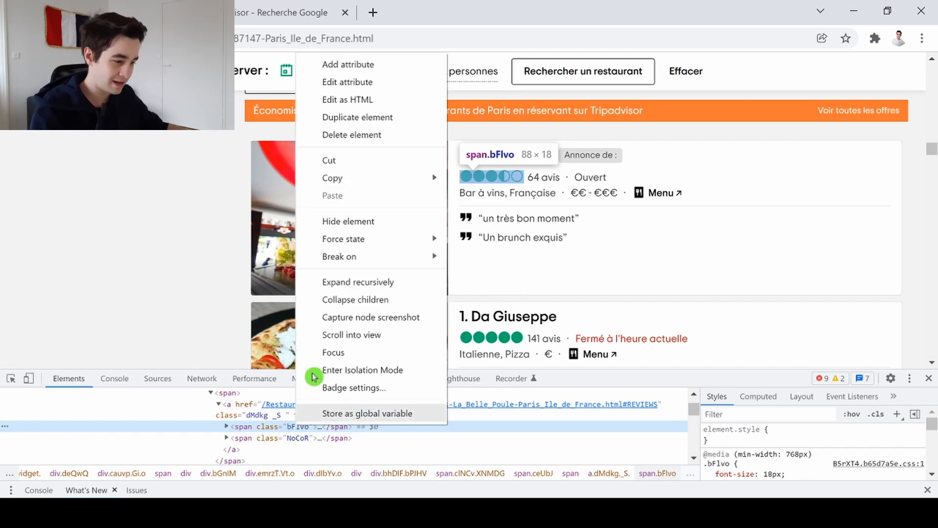
{"action": "mouse_move", "coordinate": [356, 184]}
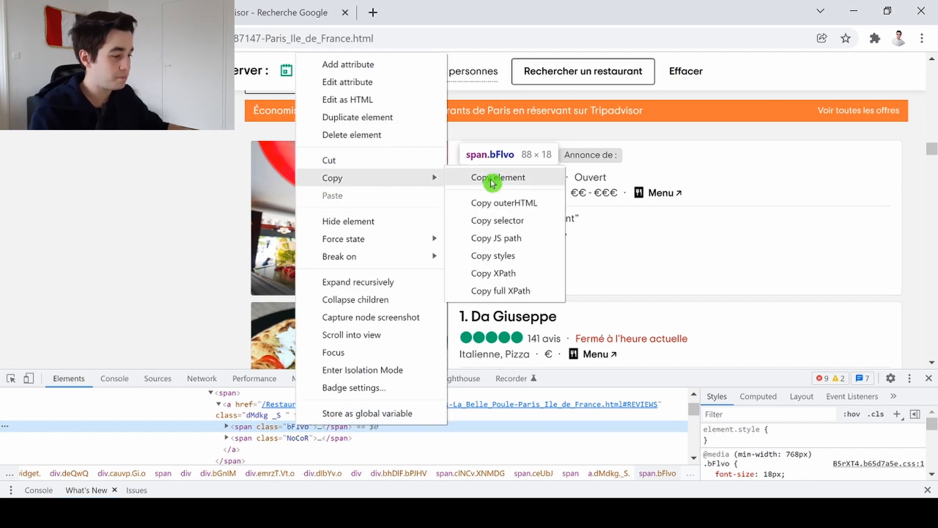
{"action": "left_click", "coordinate": [492, 184]}
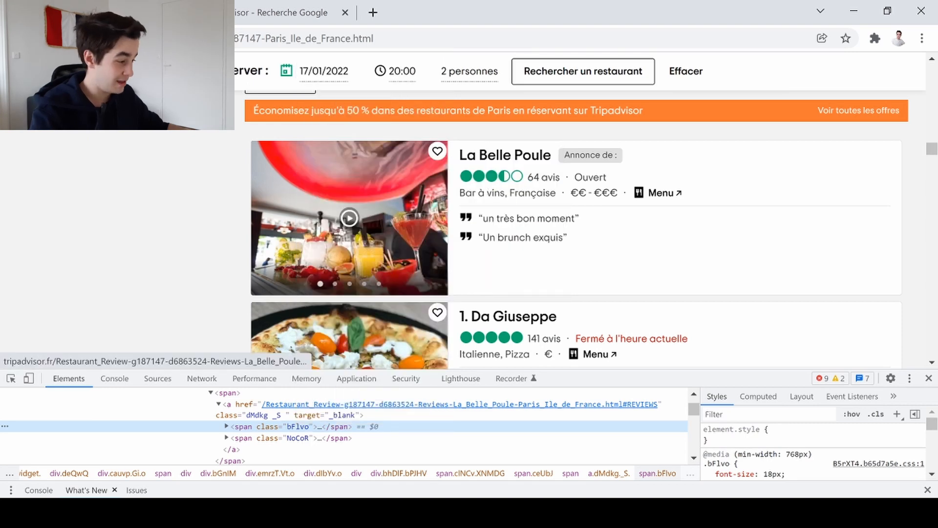
{"action": "left_click", "coordinate": [929, 378]}
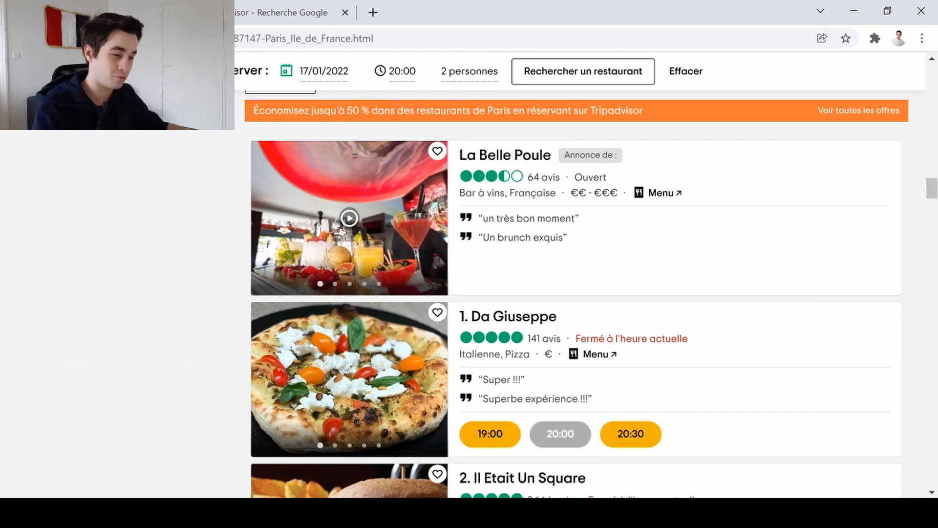
{"action": "left_click", "coordinate": [555, 495]}
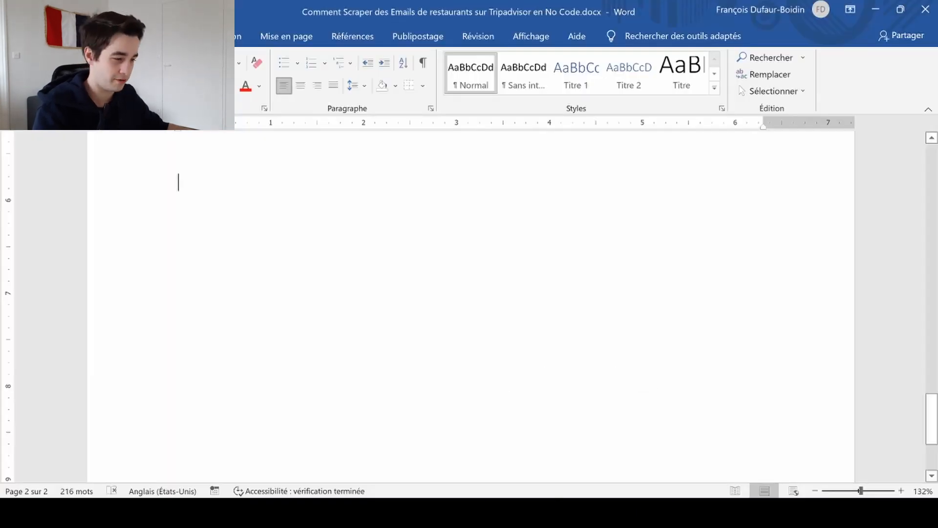
{"action": "key", "text": "ctrl+v"}
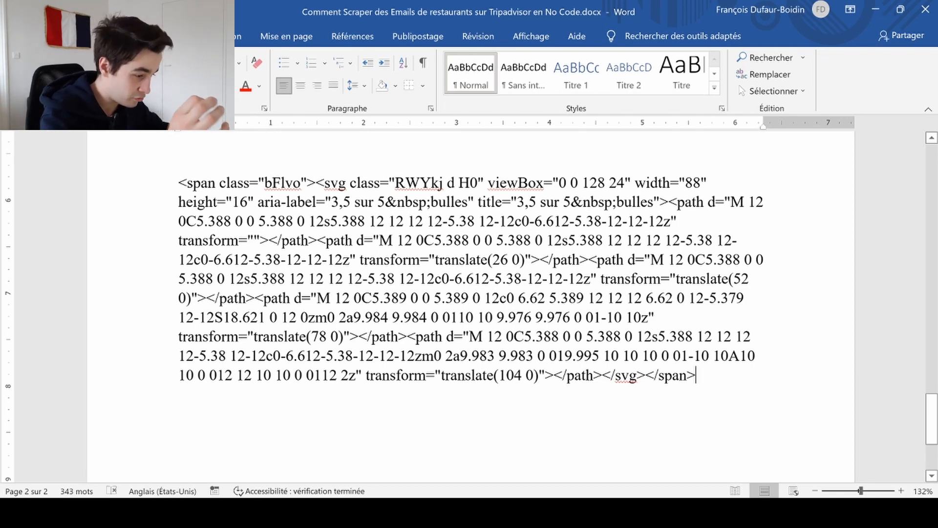
{"action": "left_click_drag", "start_coordinate": [332, 202], "coordinate": [380, 201]}
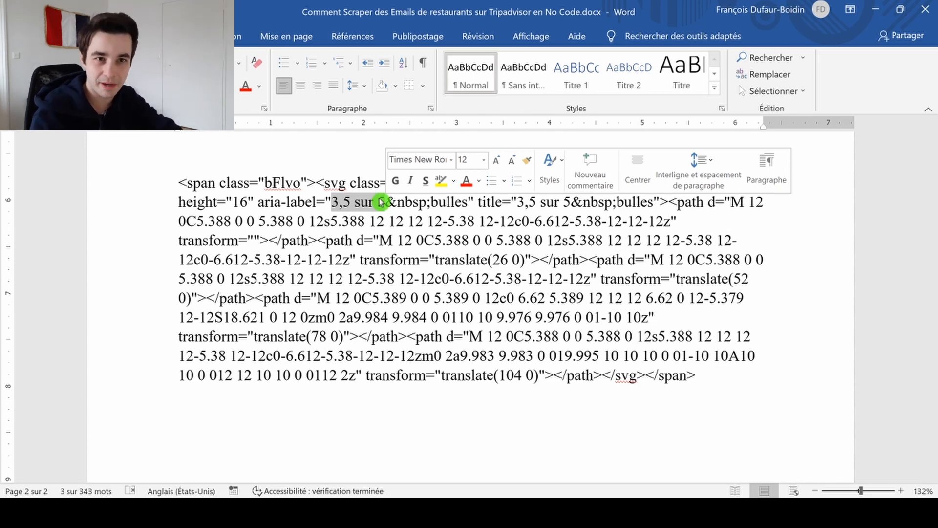
{"action": "left_click", "coordinate": [179, 153]}
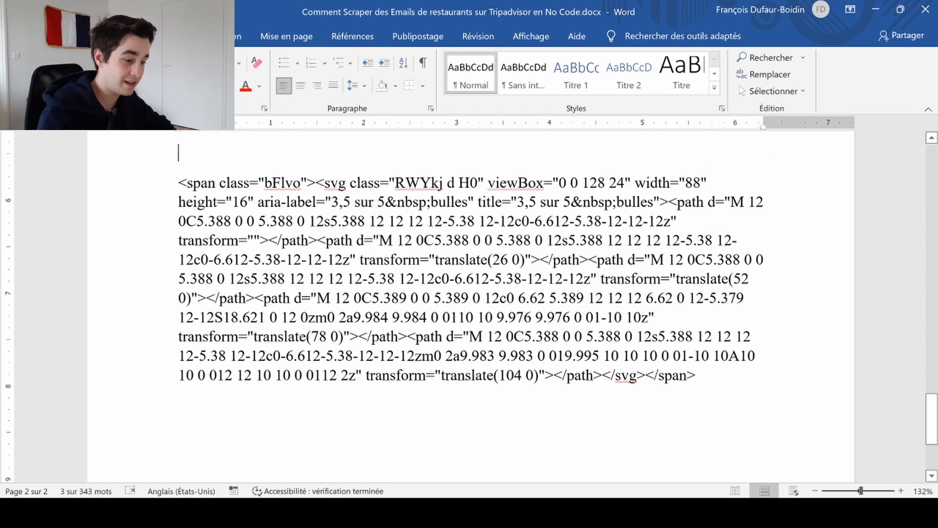
{"action": "key", "text": "Return"}
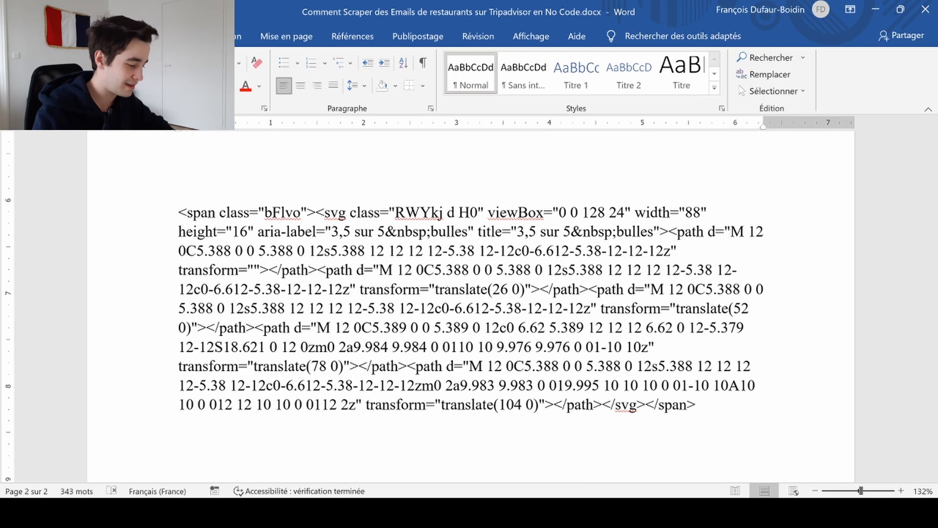
{"action": "type", "text": "//"}
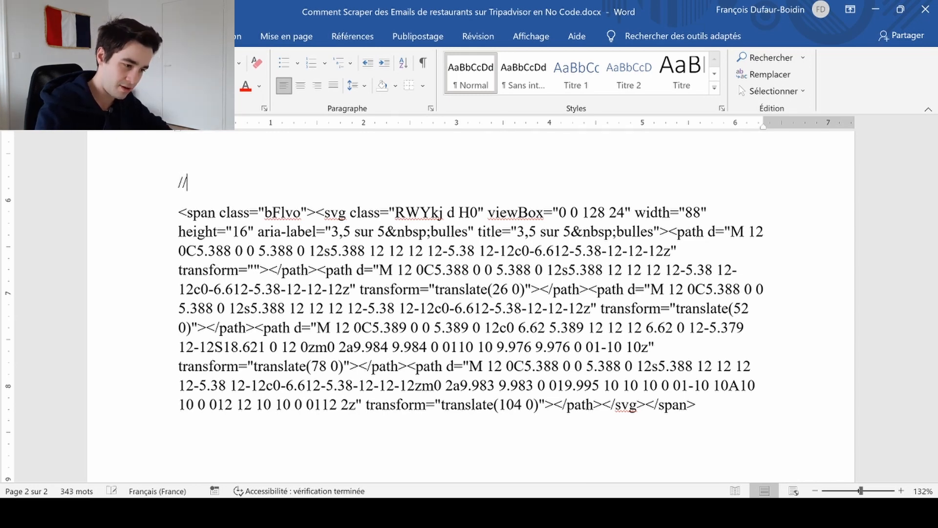
{"action": "type", "text": "BALIS"}
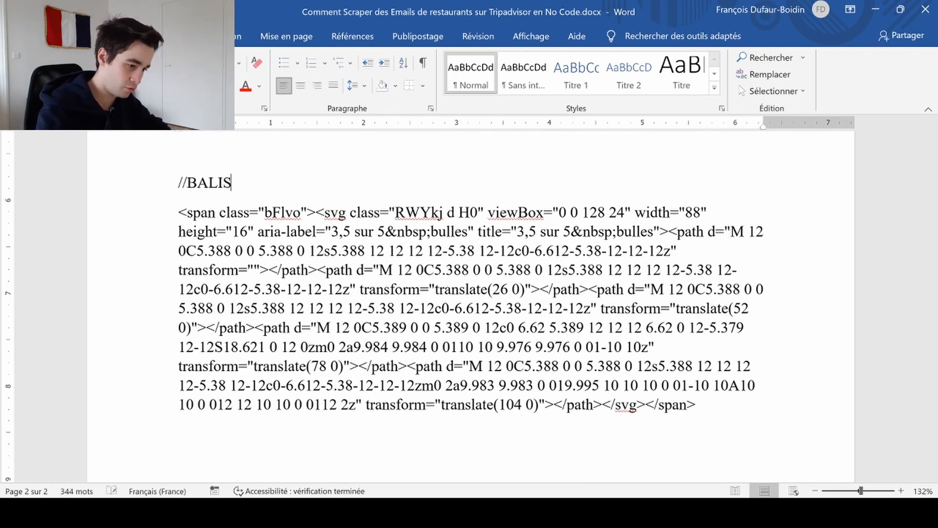
{"action": "type", "text": "E[@ATTRIBUT"}
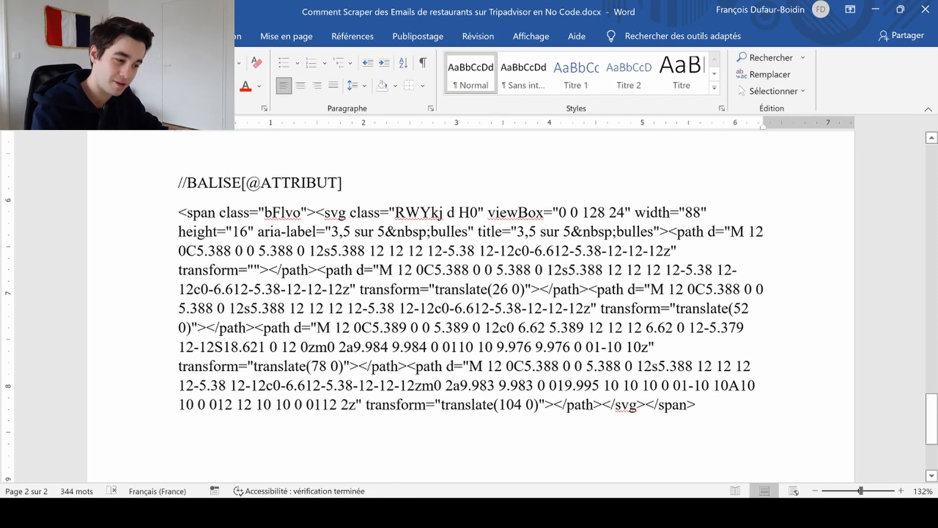
- Highlight the tag name span in the pasted code in yellow and replace BALISE in the template with span
{"action": "double_click", "coordinate": [202, 213]}
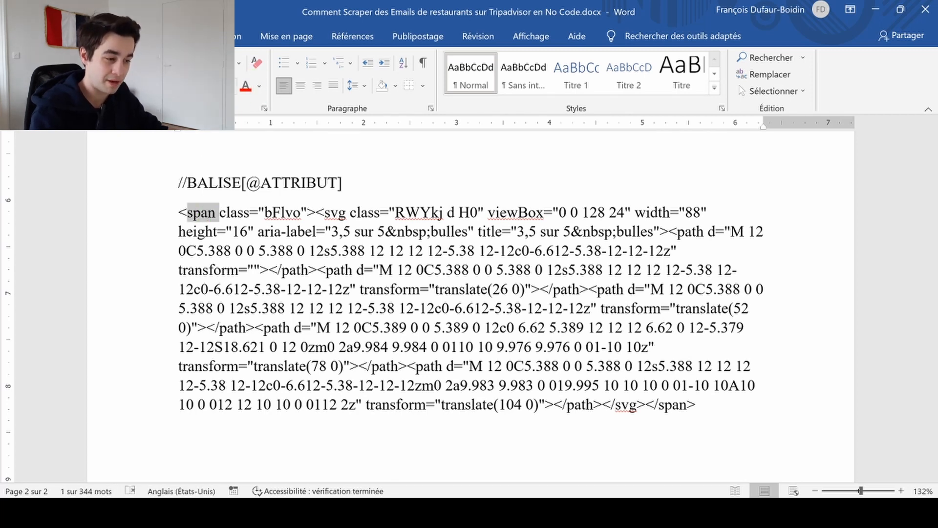
{"action": "left_click", "coordinate": [217, 87]}
{"action": "double_click", "coordinate": [213, 183]}
{"action": "type", "text": "spa"}
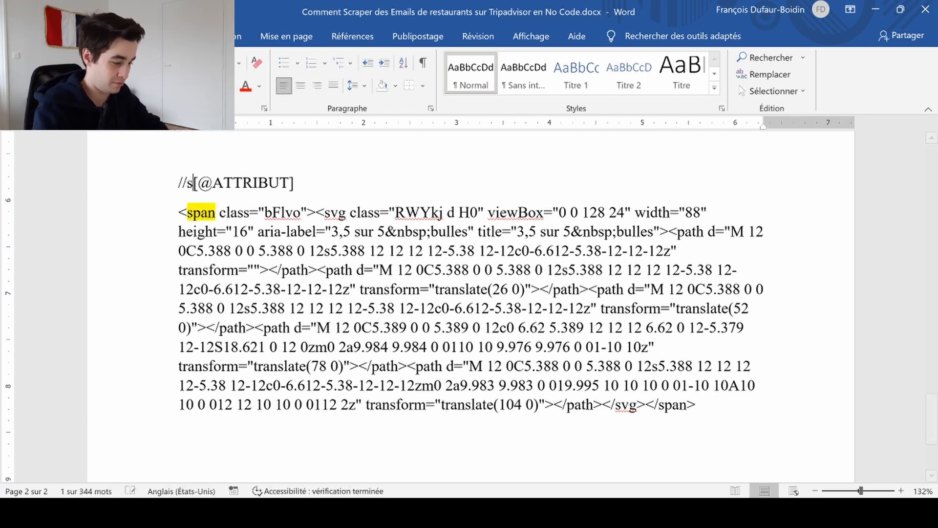
{"action": "type", "text": "n"}
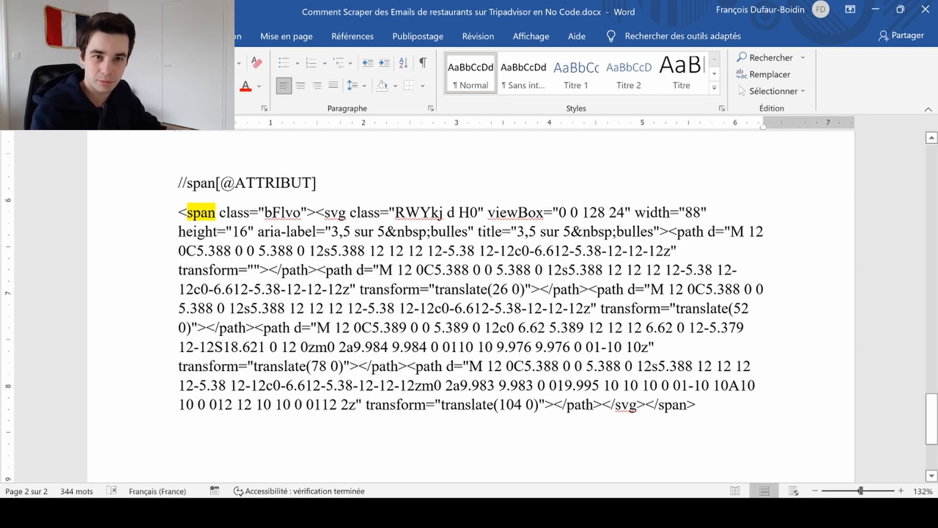
- Replace ATTRIBUT in the template with class="bFlvo" from the code and copy the completed XPath line
{"action": "left_click_drag", "start_coordinate": [219, 212], "coordinate": [251, 212]}
{"action": "left_click", "coordinate": [258, 212]}
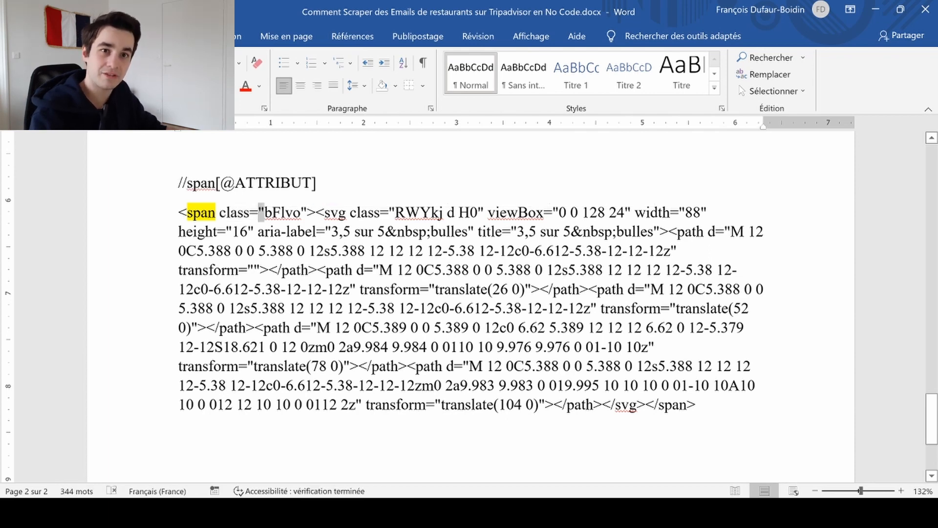
{"action": "left_click_drag", "start_coordinate": [261, 212], "coordinate": [301, 212]}
{"action": "left_click_drag", "start_coordinate": [219, 213], "coordinate": [307, 213]}
{"action": "key", "text": "ctrl+c"}
{"action": "double_click", "coordinate": [265, 183]}
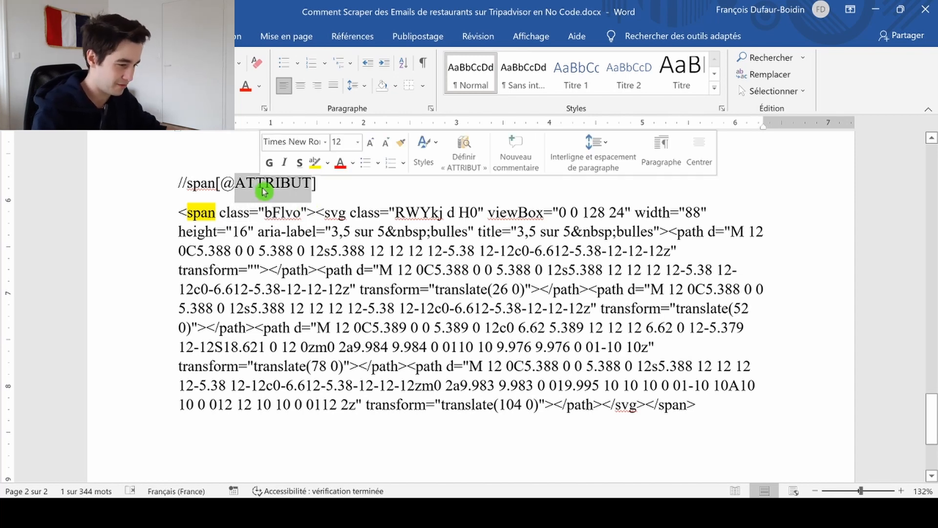
{"action": "key", "text": "ctrl+v"}
{"action": "left_click_drag", "start_coordinate": [330, 183], "coordinate": [179, 179]}
{"action": "key", "text": "ctrl+c"}
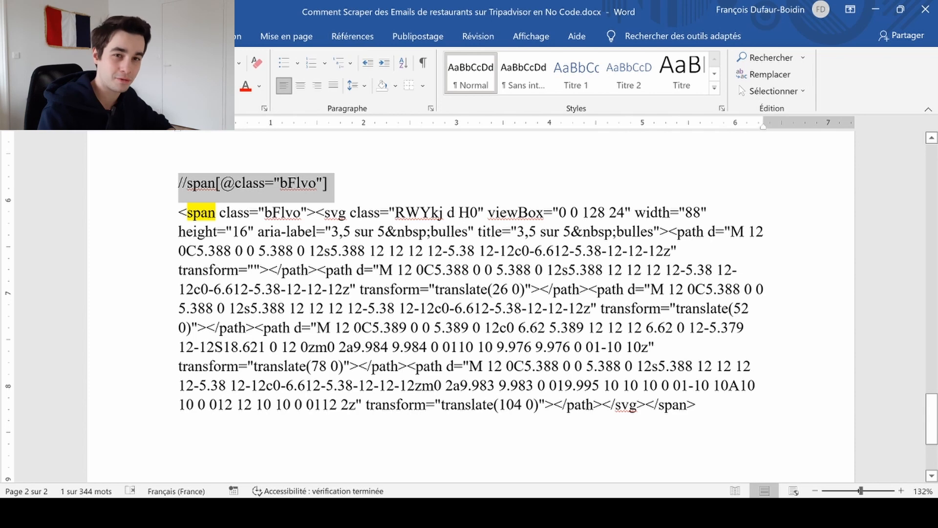
{"action": "key", "text": "alt+Tab"}
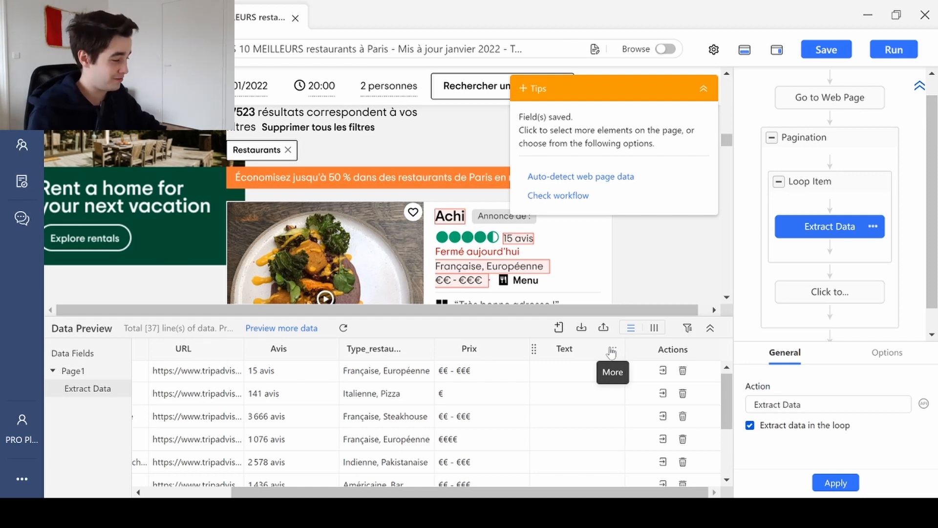
{"action": "left_click", "coordinate": [612, 352]}
{"action": "left_click", "coordinate": [458, 436]}
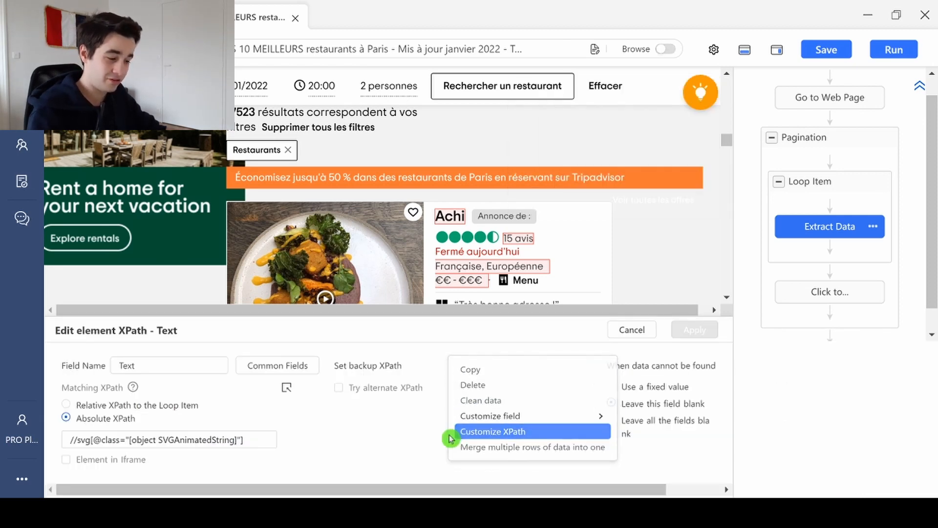
{"action": "left_click", "coordinate": [266, 442]}
{"action": "left_click_drag", "start_coordinate": [267, 442], "coordinate": [2, 385]}
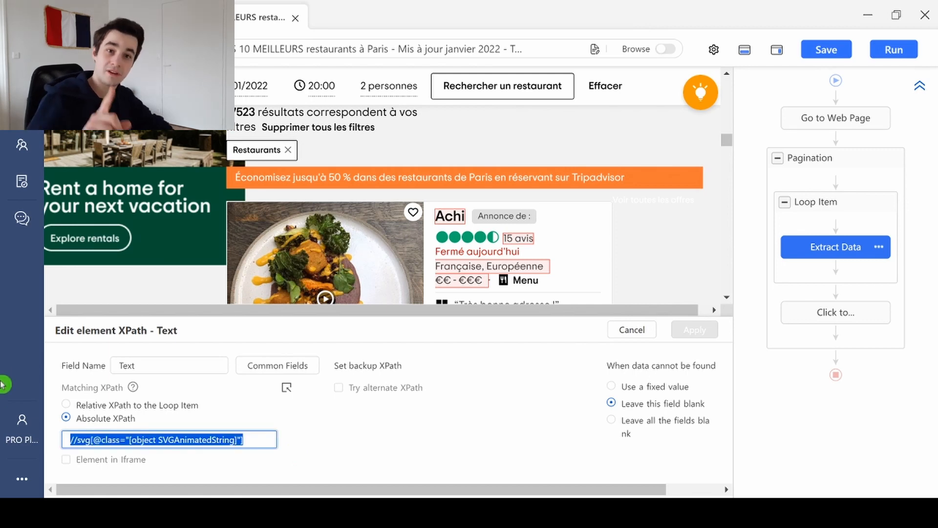
{"action": "key", "text": "BackSpace"}
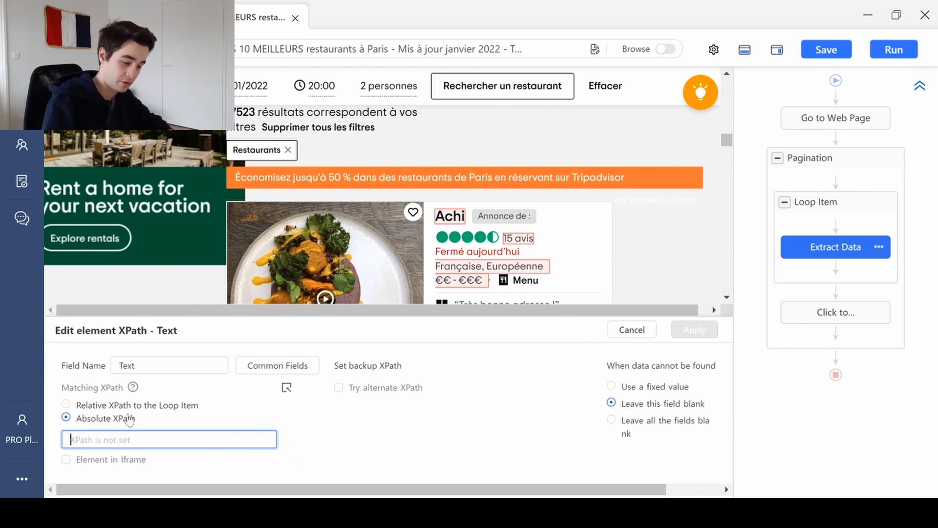
{"action": "key", "text": "ctrl+v"}
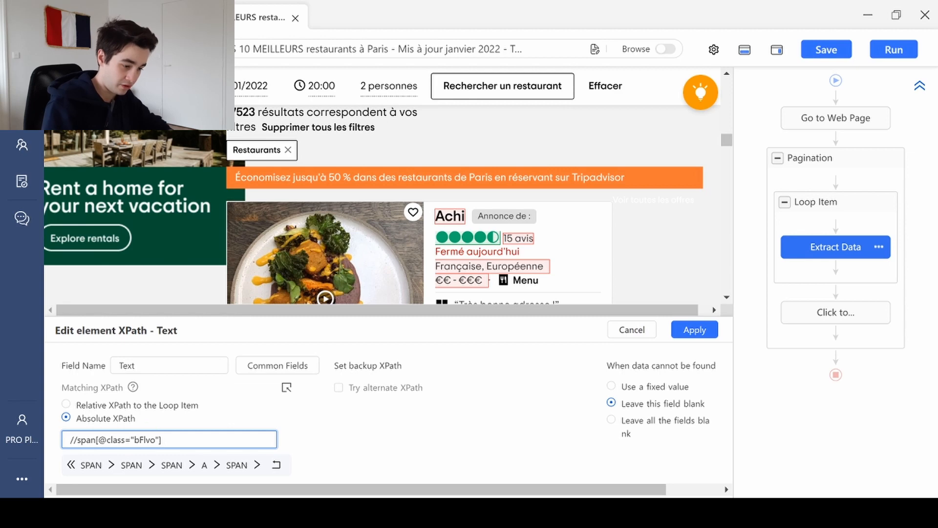
{"action": "left_click", "coordinate": [127, 405]}
{"action": "key", "text": "ctrl+v"}
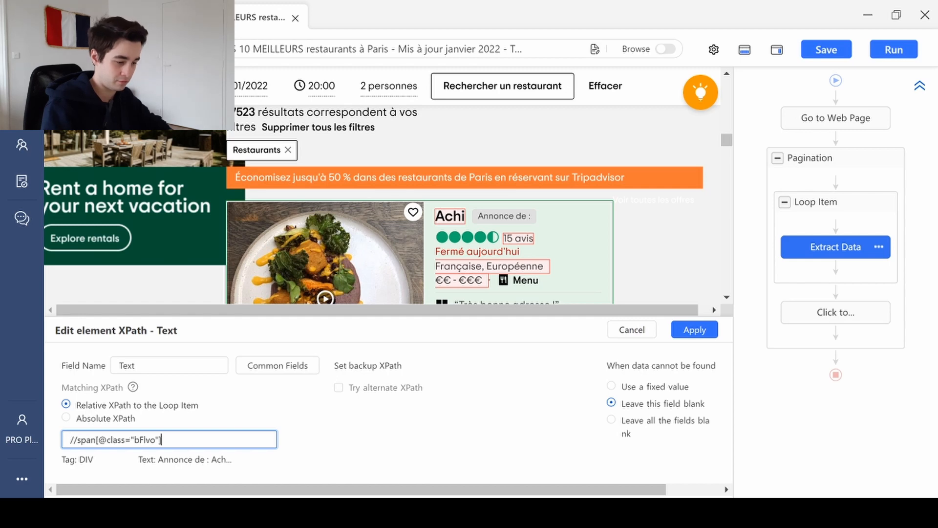
{"action": "left_click", "coordinate": [690, 331]}
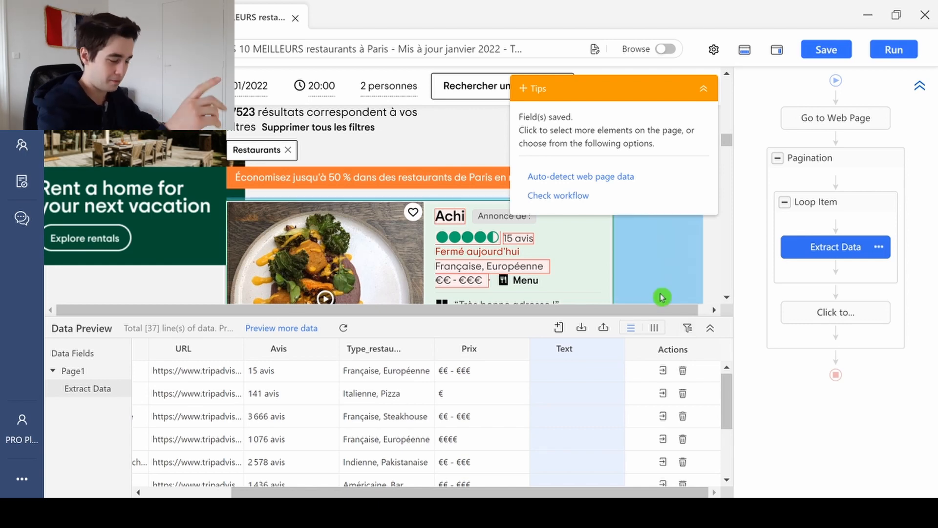
- Customize the Text field to extract the element's outer HTML
{"action": "left_click", "coordinate": [614, 349]}
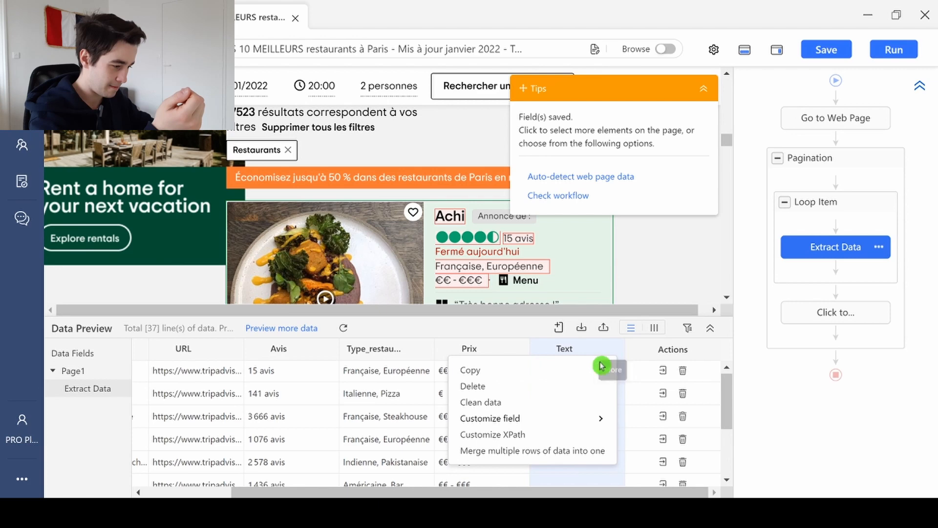
{"action": "mouse_move", "coordinate": [598, 417]}
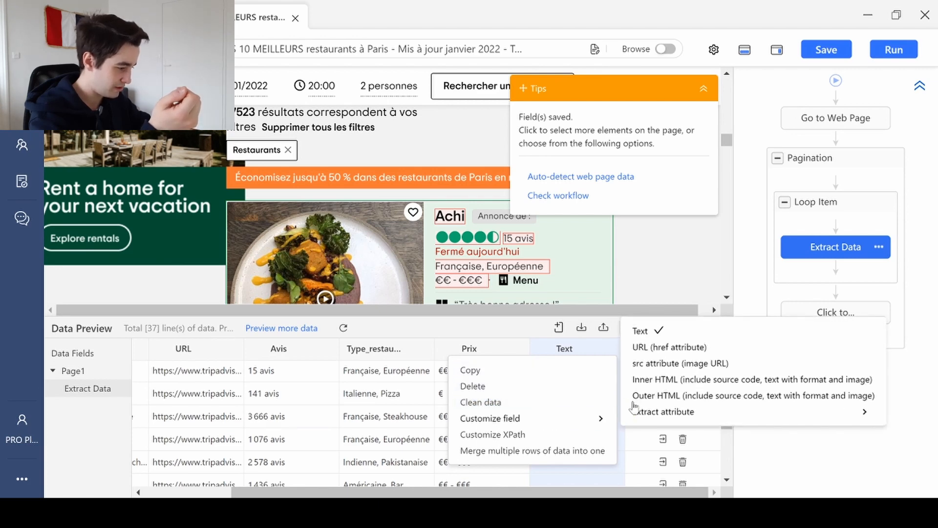
{"action": "left_click", "coordinate": [643, 395]}
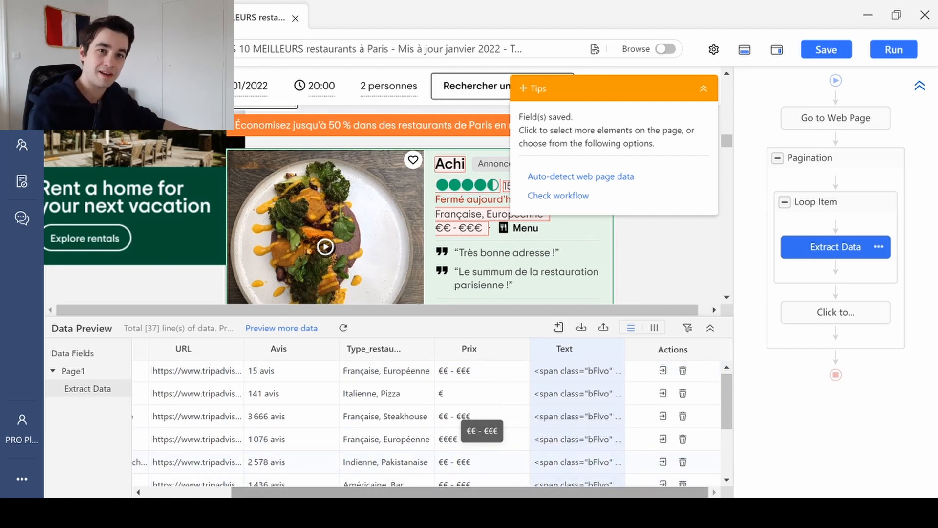
- Switch to the Word document and highlight both 3,5 sur 5 values in the span code in yellow
{"action": "key", "text": "alt+Tab"}
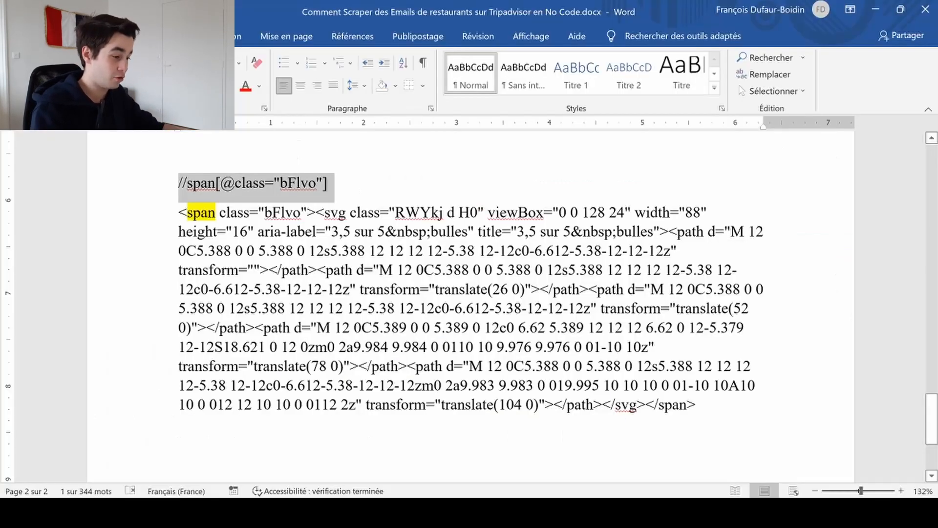
{"action": "left_click", "coordinate": [454, 327]}
{"action": "left_click_drag", "start_coordinate": [179, 213], "coordinate": [699, 436]}
{"action": "left_click", "coordinate": [179, 434]}
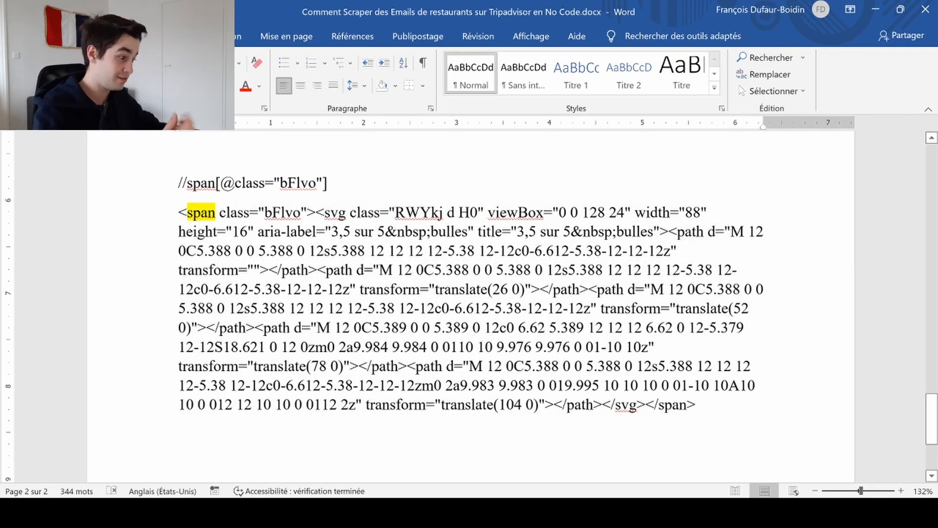
{"action": "left_click_drag", "start_coordinate": [179, 434], "coordinate": [179, 211]}
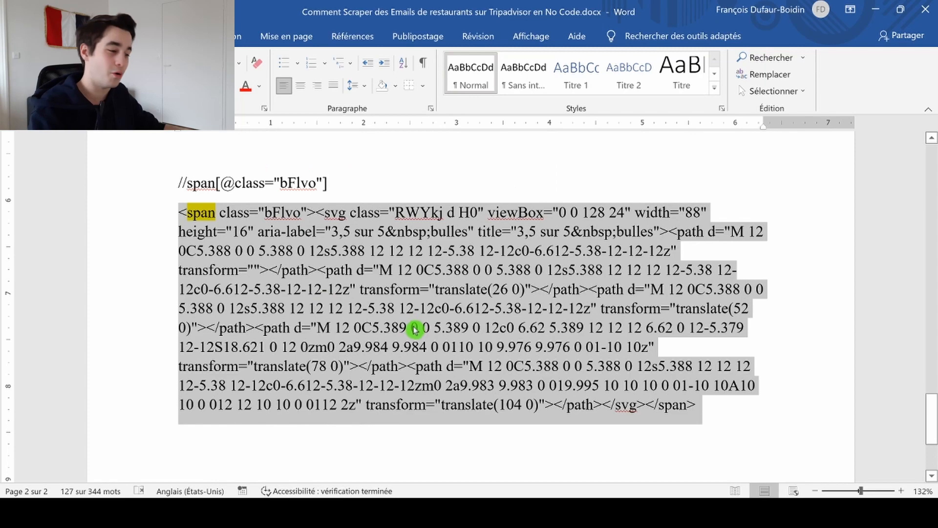
{"action": "left_click", "coordinate": [412, 328]}
{"action": "left_click_drag", "start_coordinate": [332, 231], "coordinate": [385, 231]}
{"action": "left_click_drag", "start_coordinate": [525, 231], "coordinate": [590, 232]}
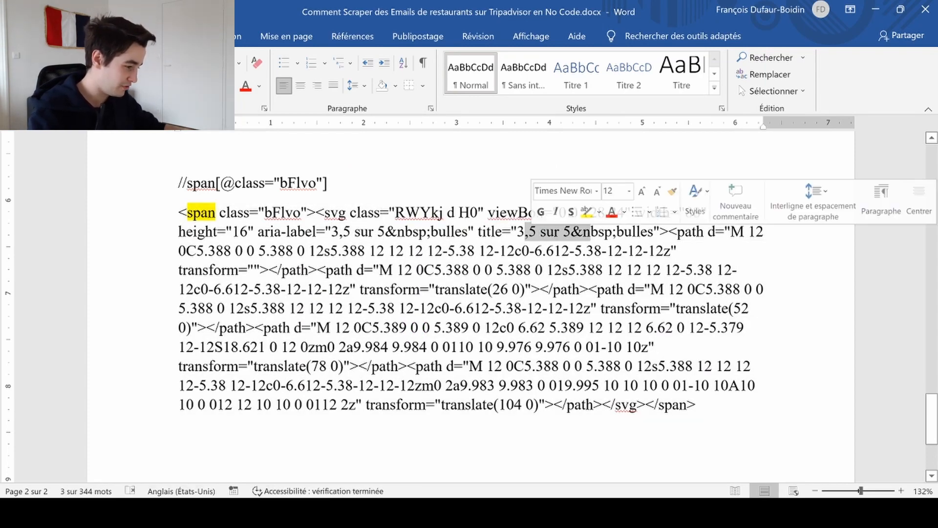
{"action": "scroll", "coordinate": [489, 302], "scroll_direction": "up", "scroll_amount": 6}
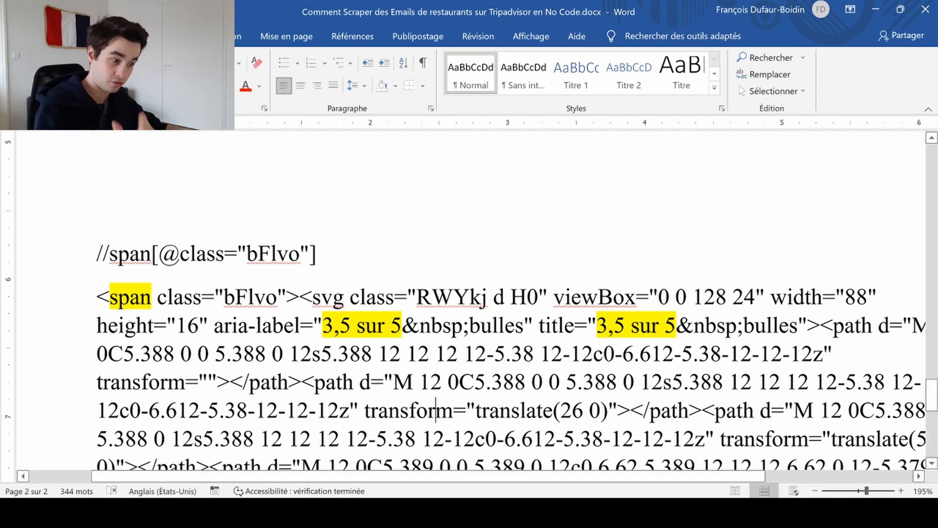
- Delete the code before and after the first 3,5 sur 5 so only that value remains, and return to Octoparse
{"action": "left_click_drag", "start_coordinate": [84, 302], "coordinate": [326, 325]}
{"action": "left_click", "coordinate": [199, 325]}
{"action": "left_click_drag", "start_coordinate": [97, 297], "coordinate": [321, 325]}
{"action": "key", "text": "Delete"}
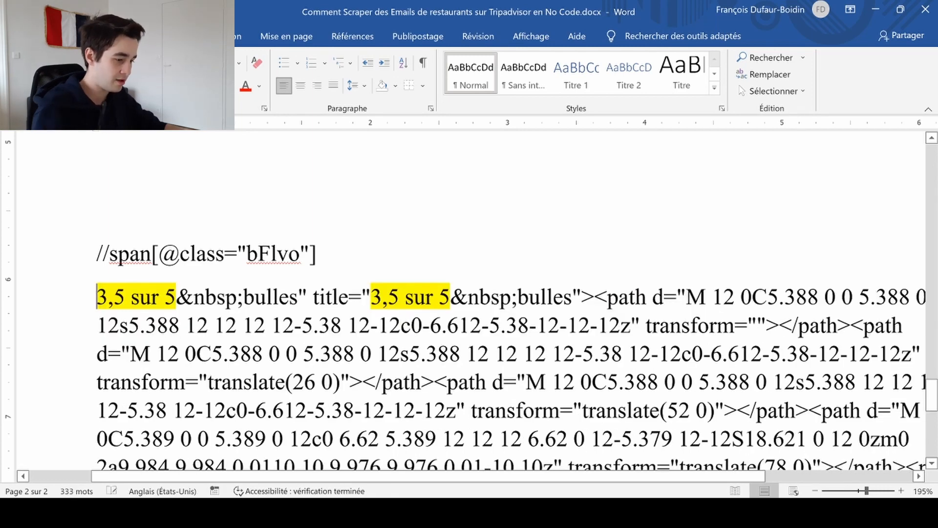
{"action": "left_click_drag", "start_coordinate": [176, 297], "coordinate": [649, 358]}
{"action": "key", "text": "Delete"}
{"action": "scroll", "coordinate": [650, 358], "scroll_direction": "up", "scroll_amount": 5}
{"action": "scroll", "coordinate": [649, 358], "scroll_direction": "down", "scroll_amount": 2}
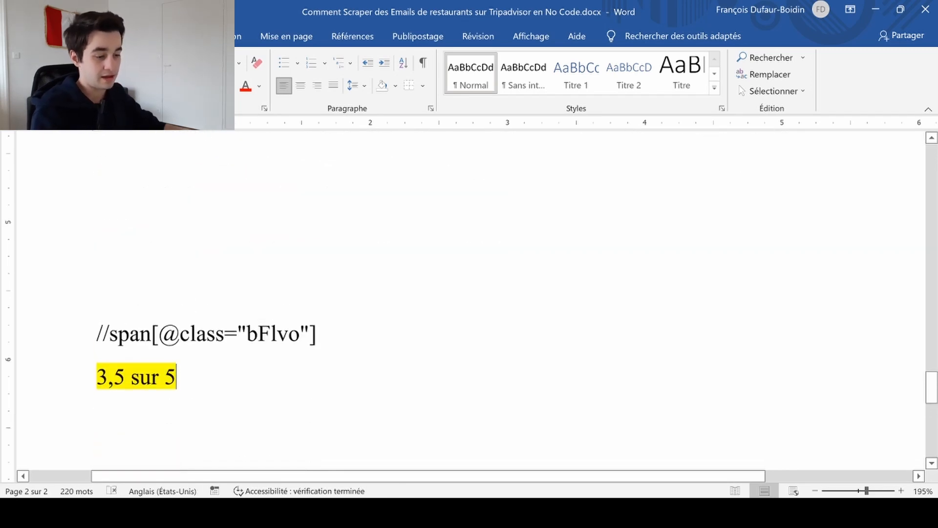
{"action": "left_click", "coordinate": [83, 383]}
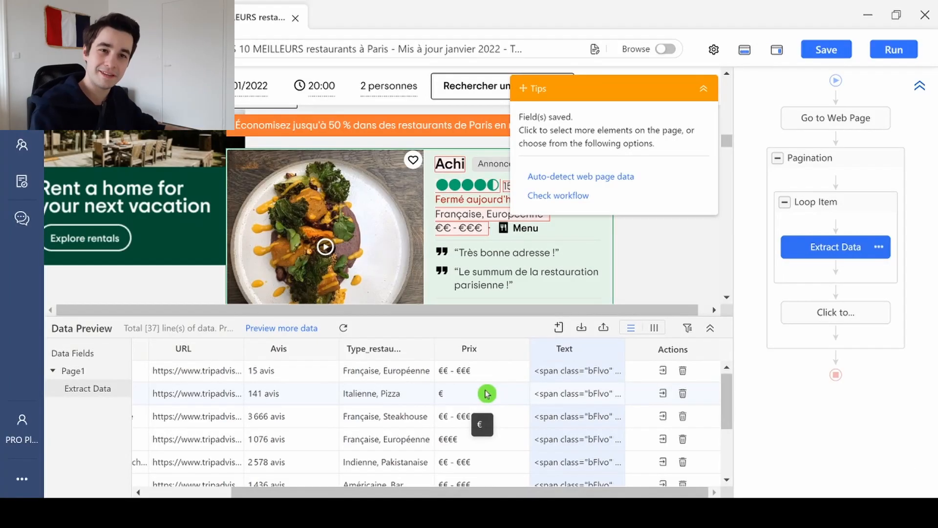
- Start a Match with Regular Expression cleaning step for the Text field and open the RegEx tool
{"action": "mouse_move", "coordinate": [606, 354]}
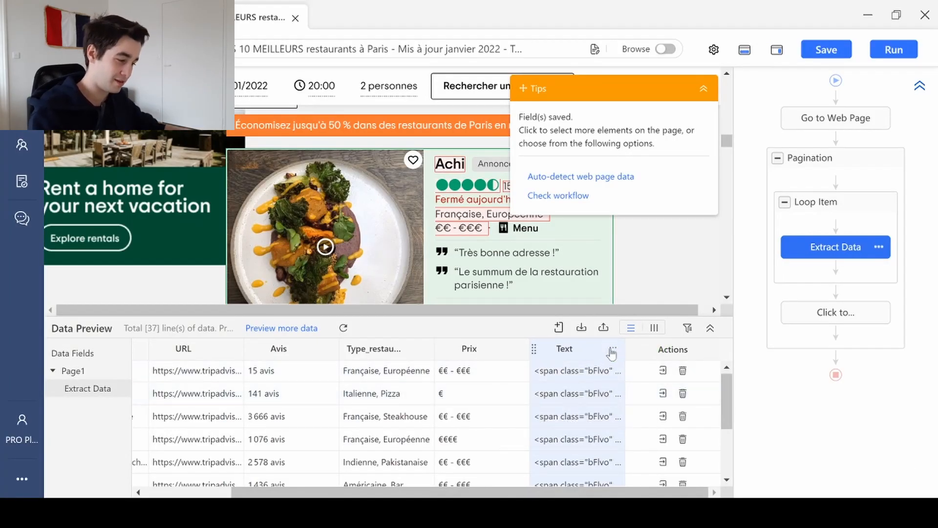
{"action": "left_click", "coordinate": [612, 353]}
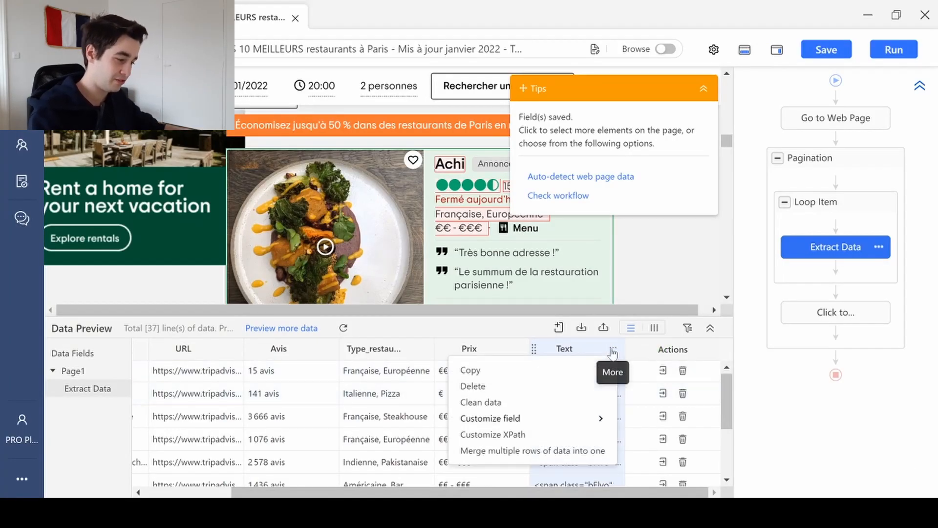
{"action": "left_click", "coordinate": [537, 402]}
{"action": "left_click", "coordinate": [93, 364]}
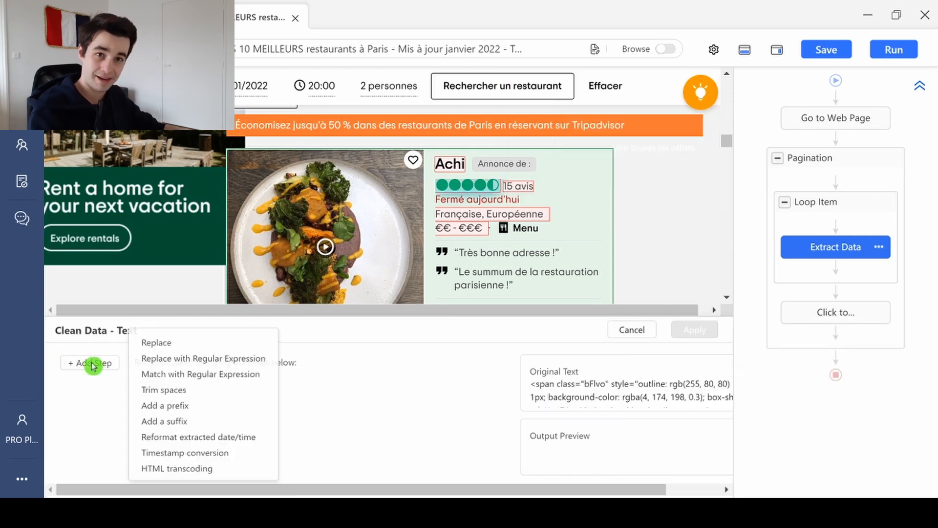
{"action": "left_click", "coordinate": [167, 375]}
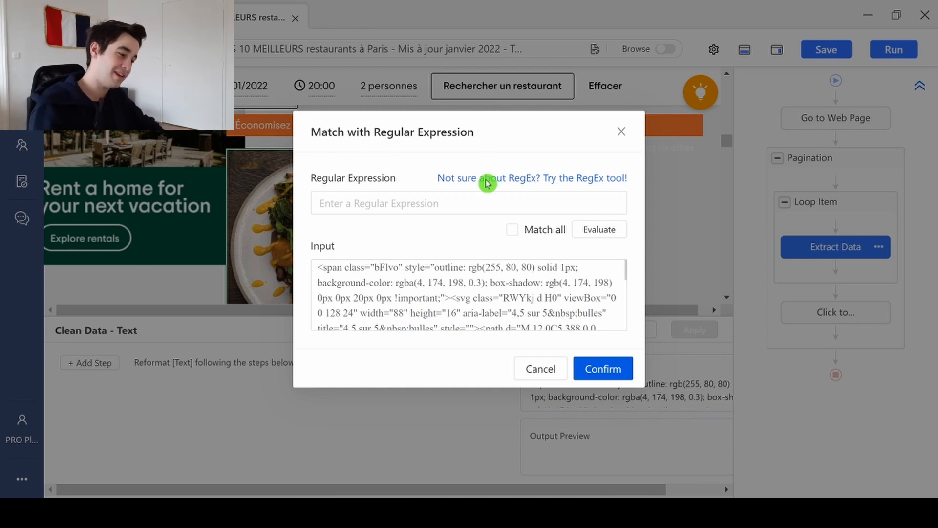
{"action": "left_click", "coordinate": [582, 183]}
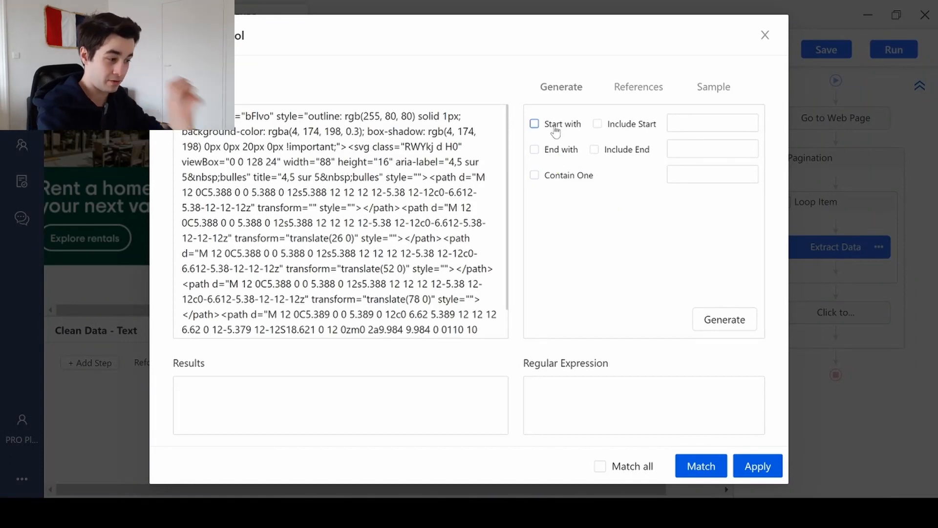
- Set the regular expression criteria to start with title=" and end with &nbsp, both taken from the span code
{"action": "left_click", "coordinate": [535, 124]}
{"action": "left_click", "coordinate": [536, 149]}
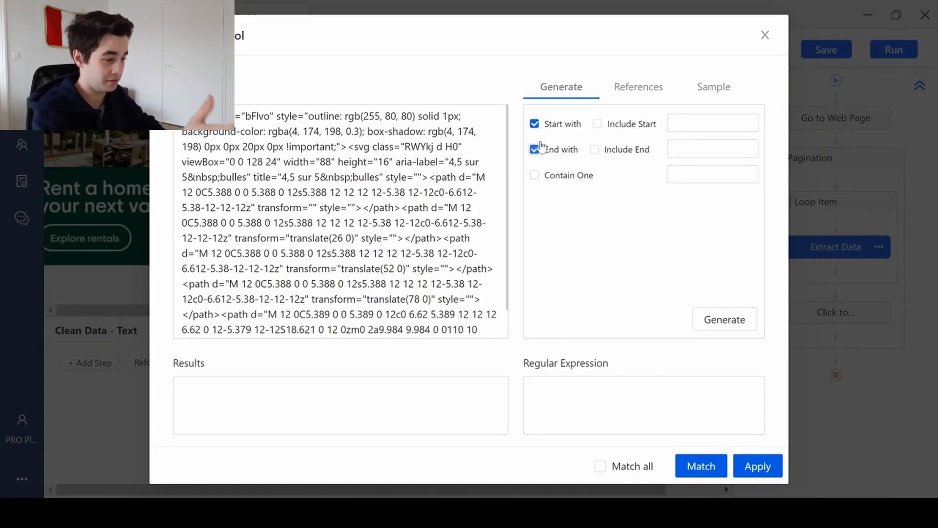
{"action": "left_click", "coordinate": [679, 122]}
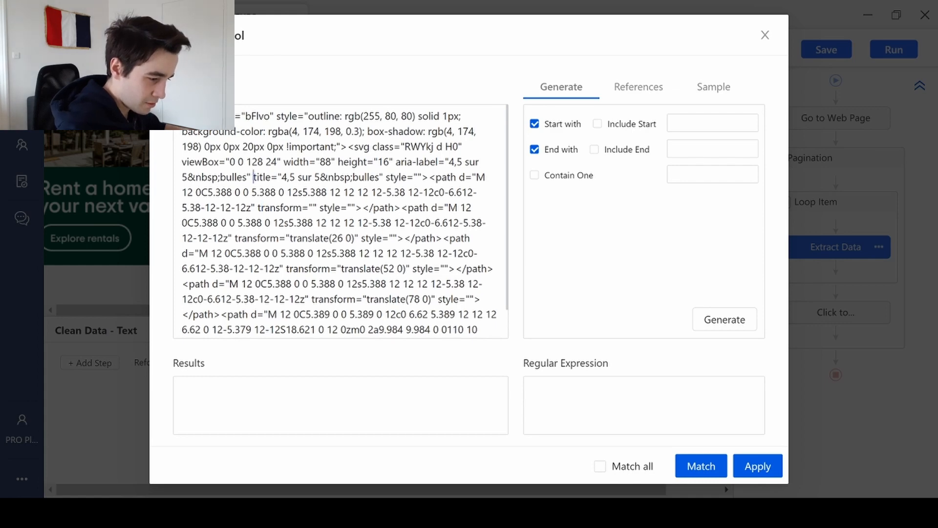
{"action": "left_click_drag", "start_coordinate": [253, 177], "coordinate": [281, 178]}
{"action": "left_click", "coordinate": [696, 122]}
{"action": "key", "text": "ctrl+v"}
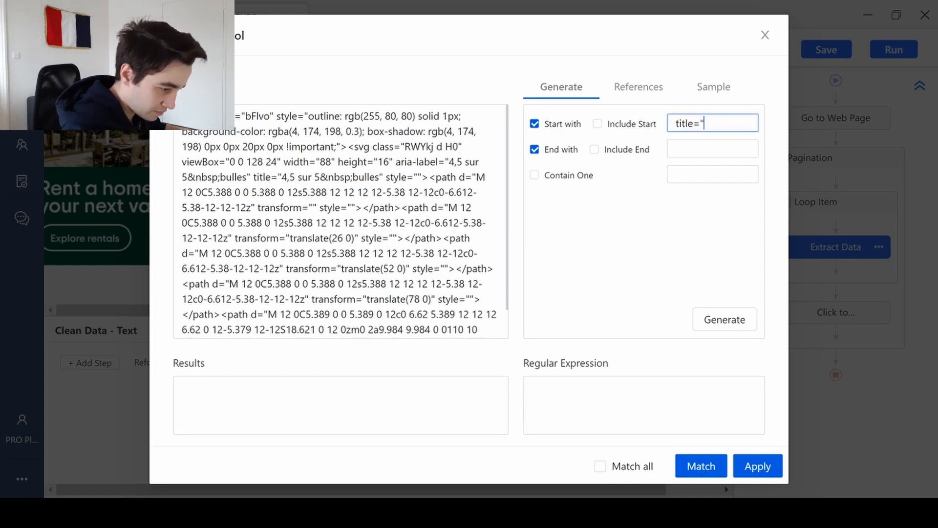
{"action": "left_click_drag", "start_coordinate": [320, 178], "coordinate": [334, 177]}
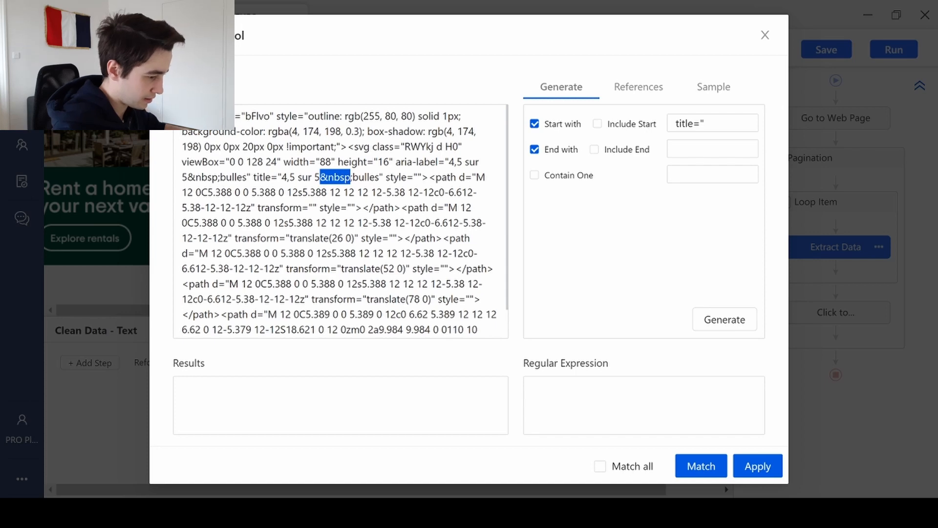
{"action": "left_click", "coordinate": [694, 149]}
{"action": "type", "text": "&nbsp"}
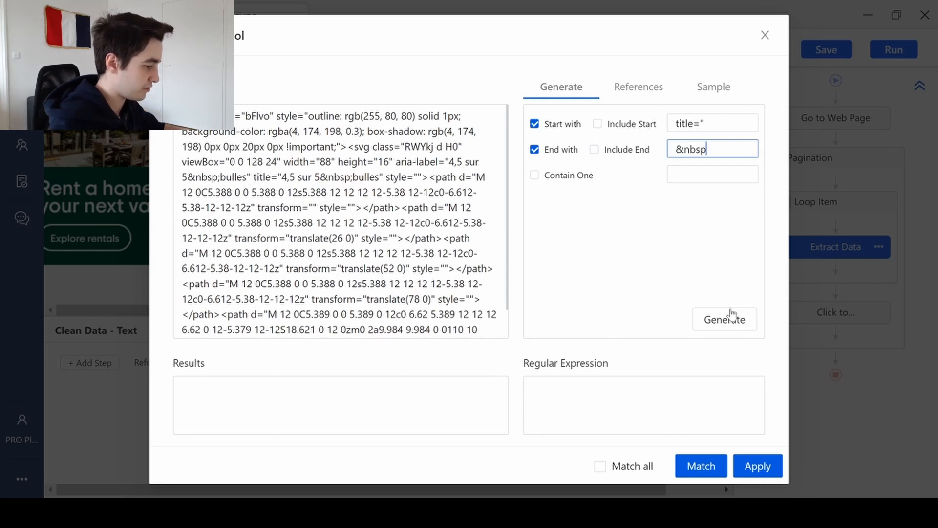
- Generate the regular expression, test its match on the span code, and apply it as the Text field's cleaning step
{"action": "left_click", "coordinate": [725, 319]}
{"action": "left_click", "coordinate": [684, 462]}
{"action": "left_click", "coordinate": [251, 382]}
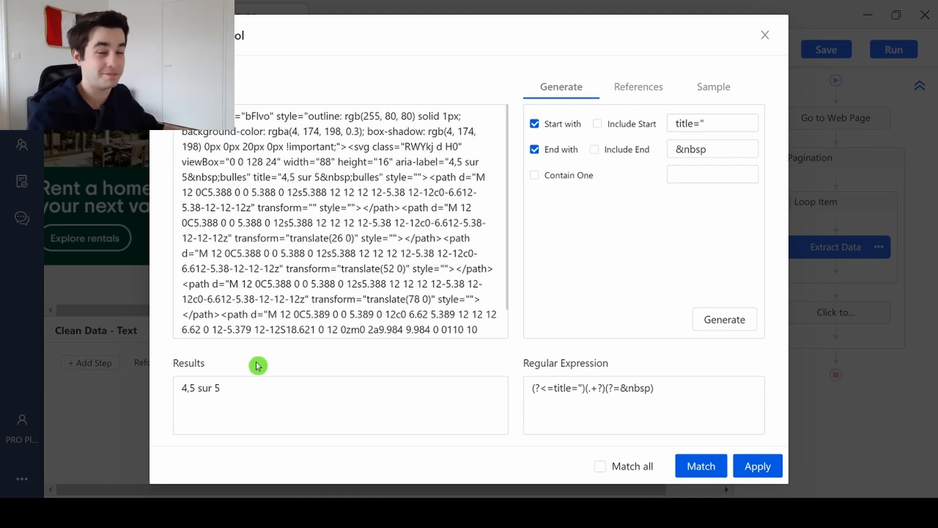
{"action": "left_click", "coordinate": [757, 465]}
{"action": "left_click", "coordinate": [605, 370]}
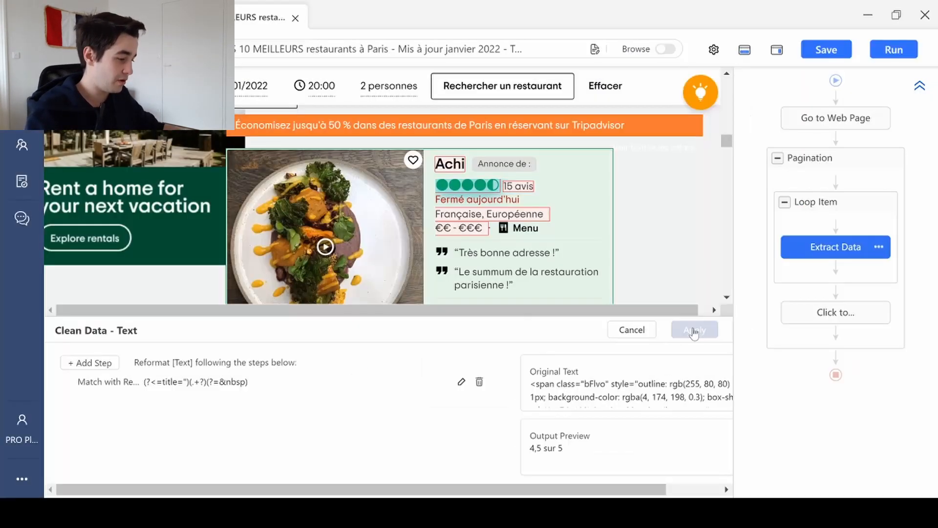
{"action": "left_click", "coordinate": [694, 330]}
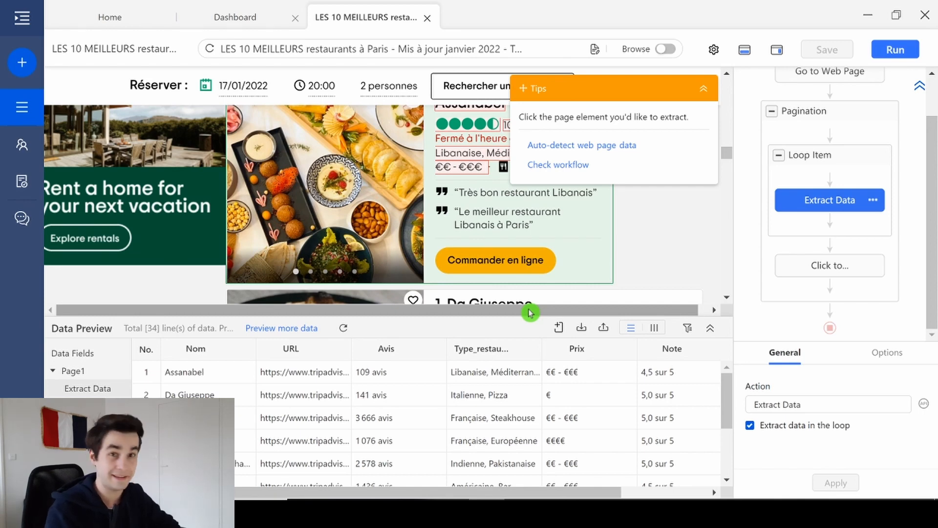
- Select the Assanabel name link in the restaurant list and add a Click URL action to the loop
{"action": "left_click", "coordinate": [703, 88]}
{"action": "scroll", "coordinate": [628, 214], "scroll_direction": "up", "scroll_amount": 1}
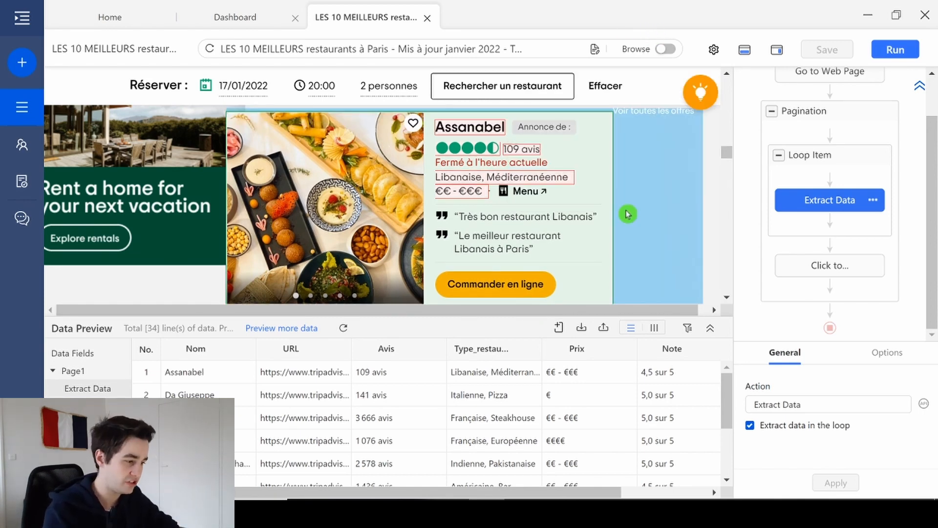
{"action": "scroll", "coordinate": [628, 215], "scroll_direction": "down", "scroll_amount": 4}
{"action": "scroll", "coordinate": [628, 215], "scroll_direction": "up", "scroll_amount": 5}
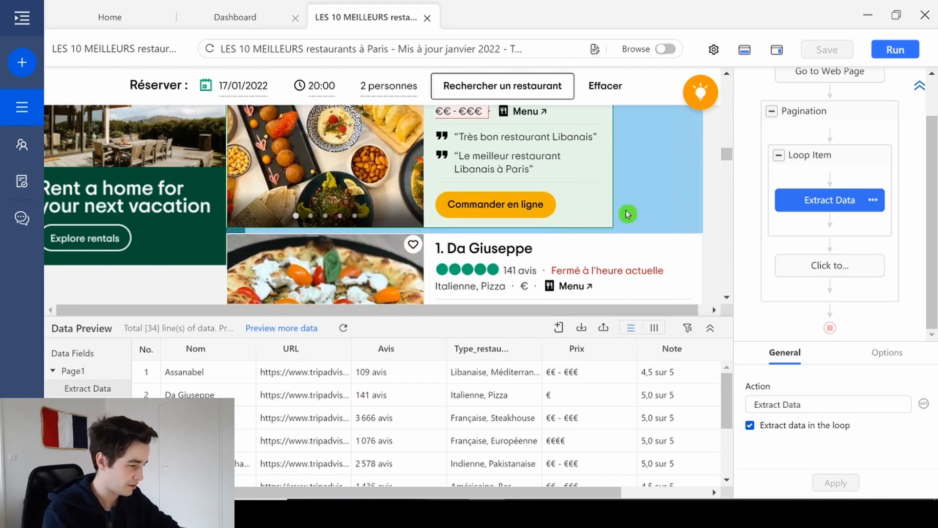
{"action": "scroll", "coordinate": [627, 215], "scroll_direction": "down", "scroll_amount": 1}
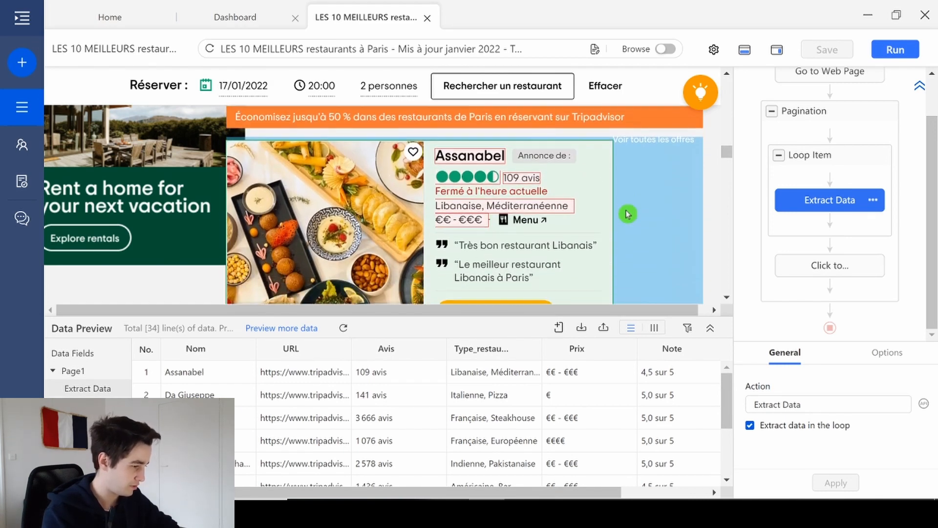
{"action": "left_click", "coordinate": [473, 157]}
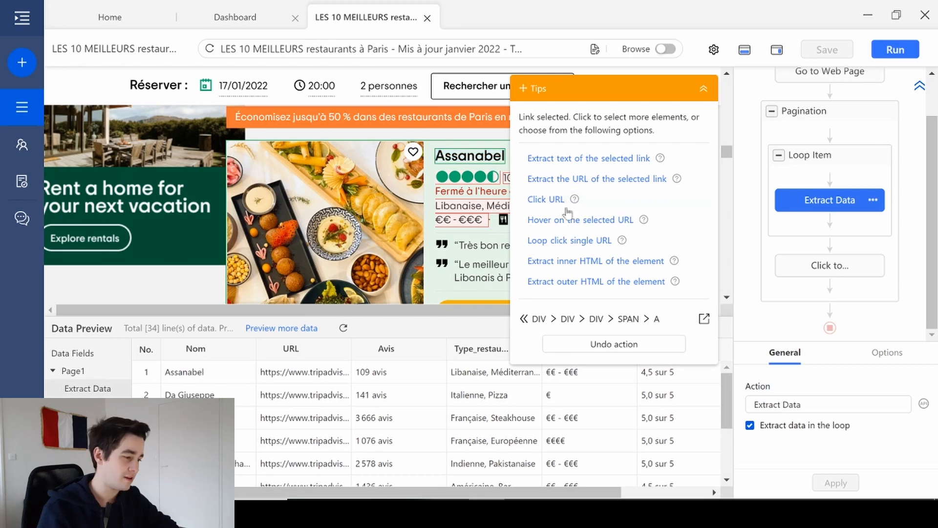
{"action": "left_click", "coordinate": [549, 207]}
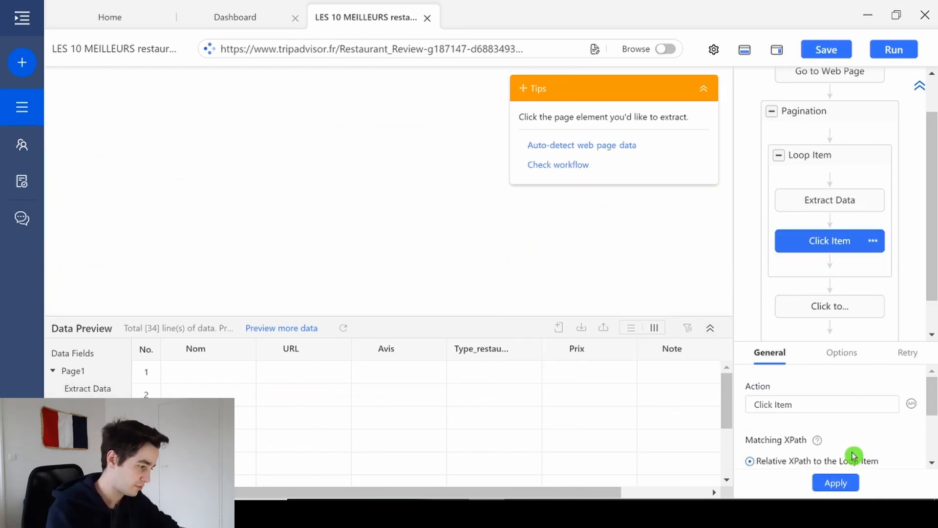
- Set the Click Item action's matching XPath to //span/a, relative to the loop item, and apply it
{"action": "scroll", "coordinate": [849, 457], "scroll_direction": "down", "scroll_amount": 1}
{"action": "scroll", "coordinate": [826, 440], "scroll_direction": "down", "scroll_amount": 1}
{"action": "left_click", "coordinate": [807, 428]}
{"action": "key", "text": "ctrl+a"}
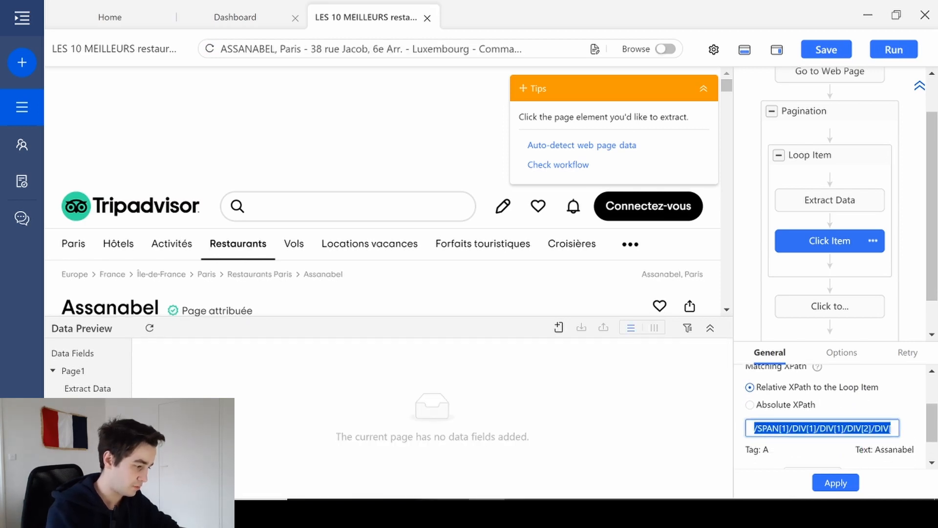
{"action": "key", "text": "BackSpace"}
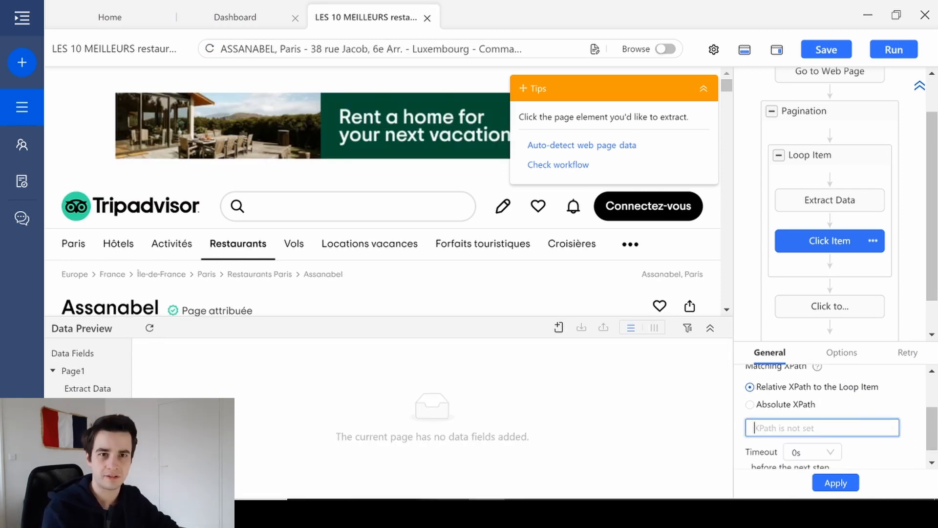
{"action": "type", "text": "//span/a"}
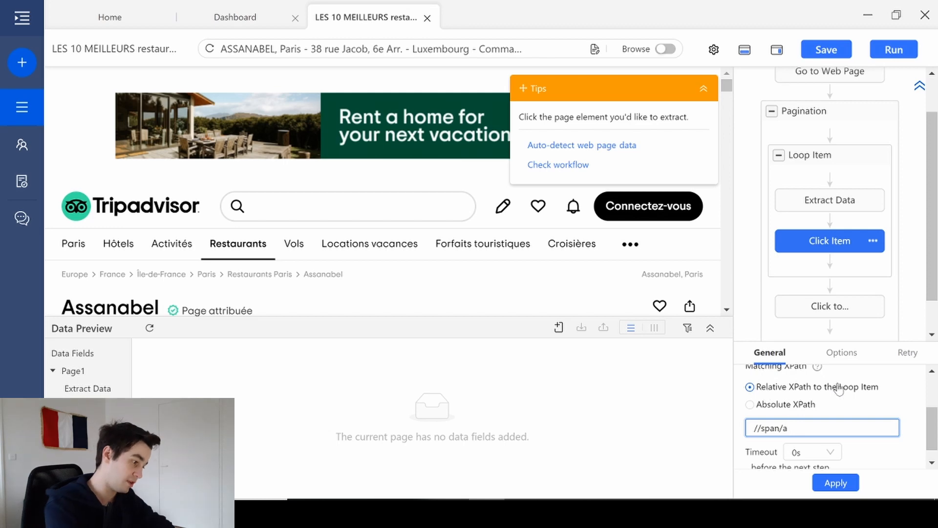
{"action": "left_click", "coordinate": [836, 484]}
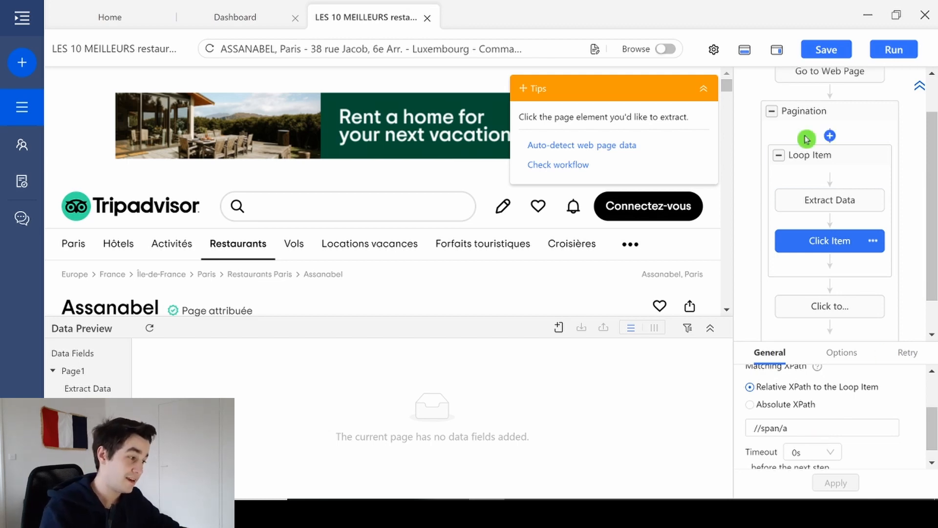
- Hide the workflow pane, extract the address link's text from the restaurant page, and rename the field Adresse
{"action": "left_click", "coordinate": [782, 50]}
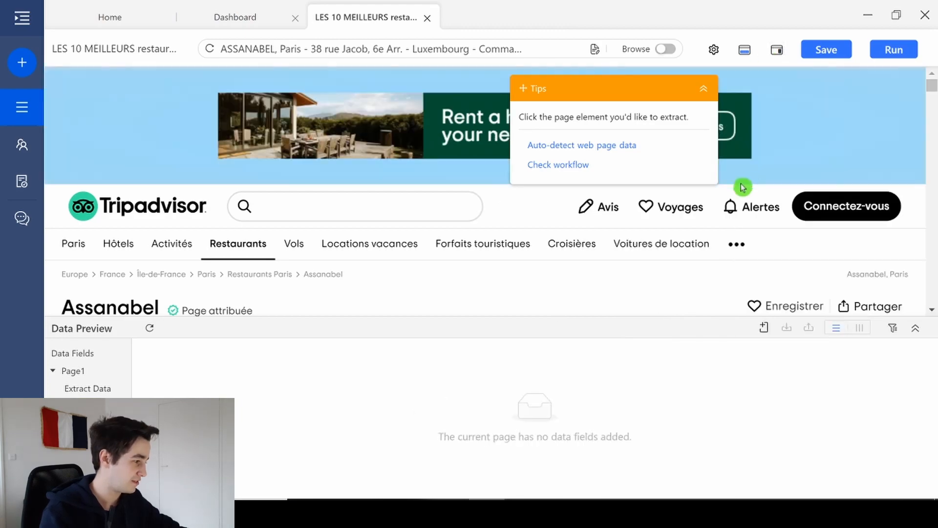
{"action": "scroll", "coordinate": [763, 200], "scroll_direction": "down", "scroll_amount": 10}
{"action": "scroll", "coordinate": [777, 191], "scroll_direction": "up", "scroll_amount": 2}
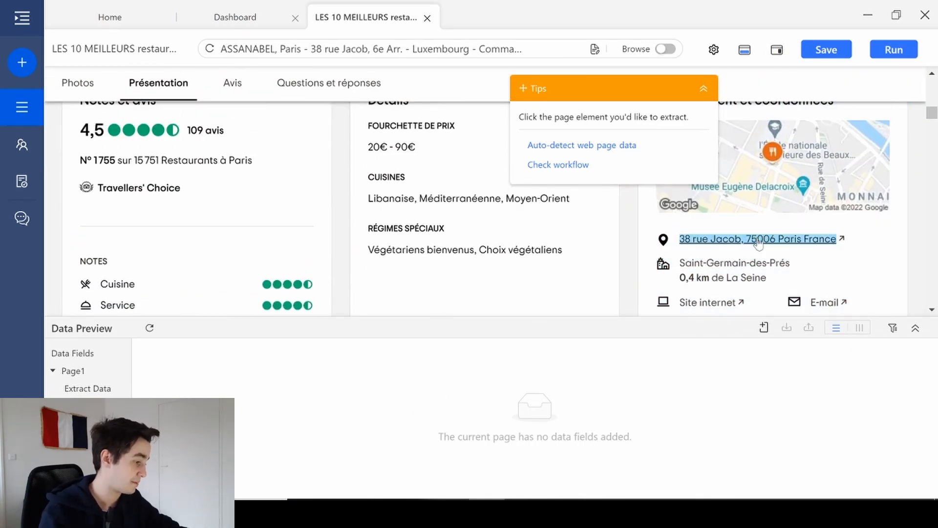
{"action": "left_click", "coordinate": [763, 240]}
{"action": "left_click", "coordinate": [592, 164]}
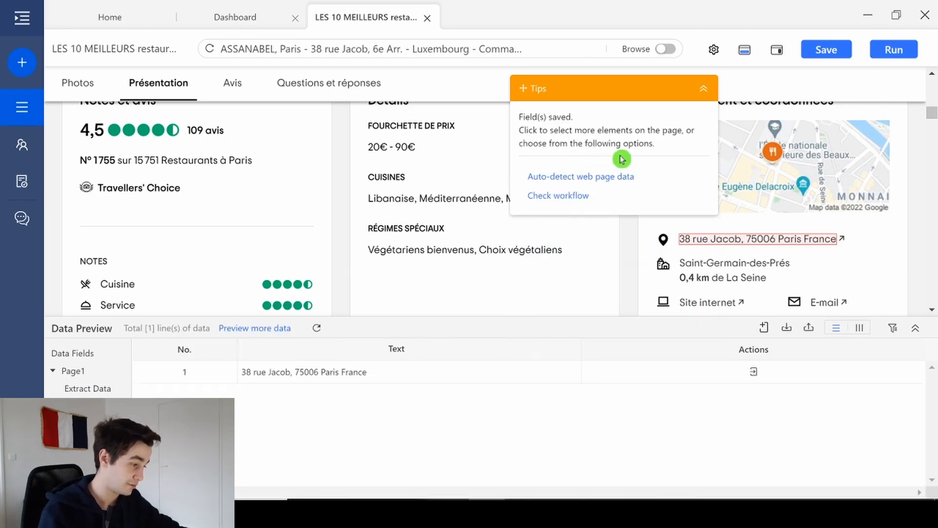
{"action": "double_click", "coordinate": [398, 348]}
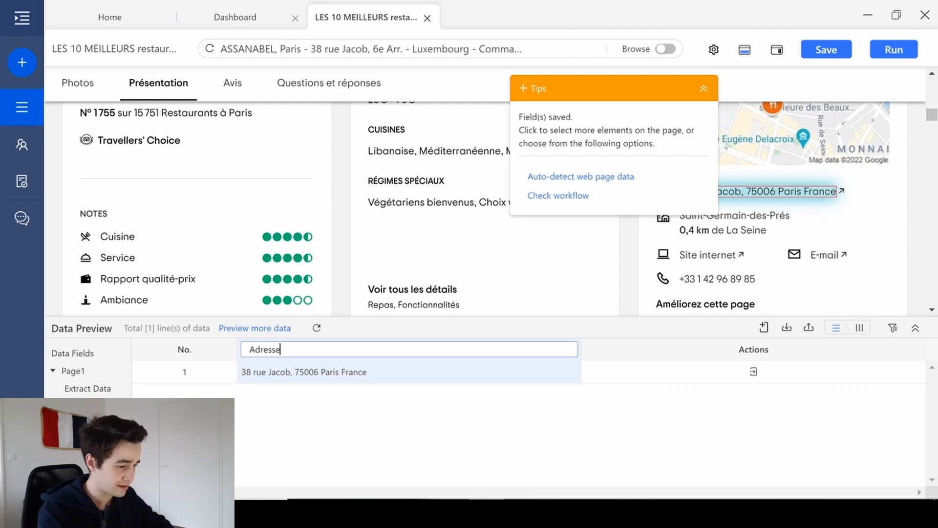
{"action": "left_click", "coordinate": [398, 350]}
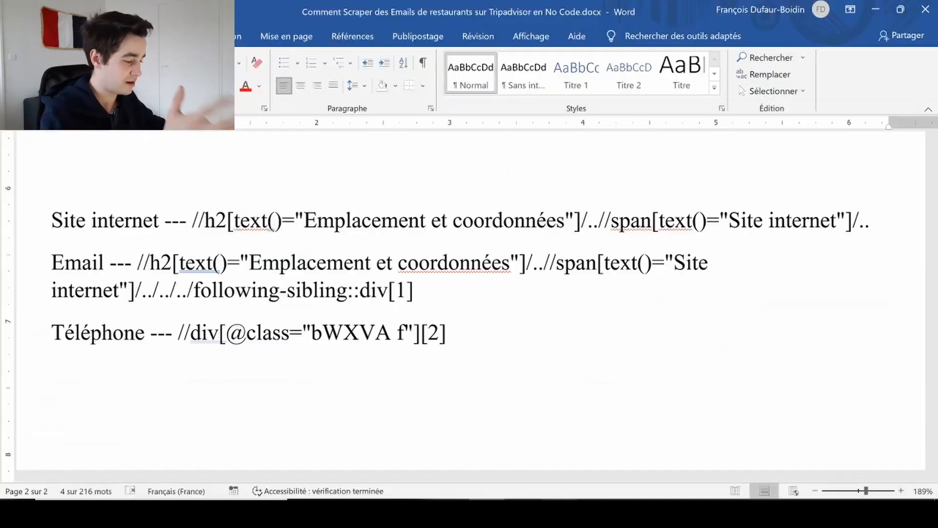
- Copy the Site internet XPath from the Word document and return to Octoparse
{"action": "left_click", "coordinate": [537, 385]}
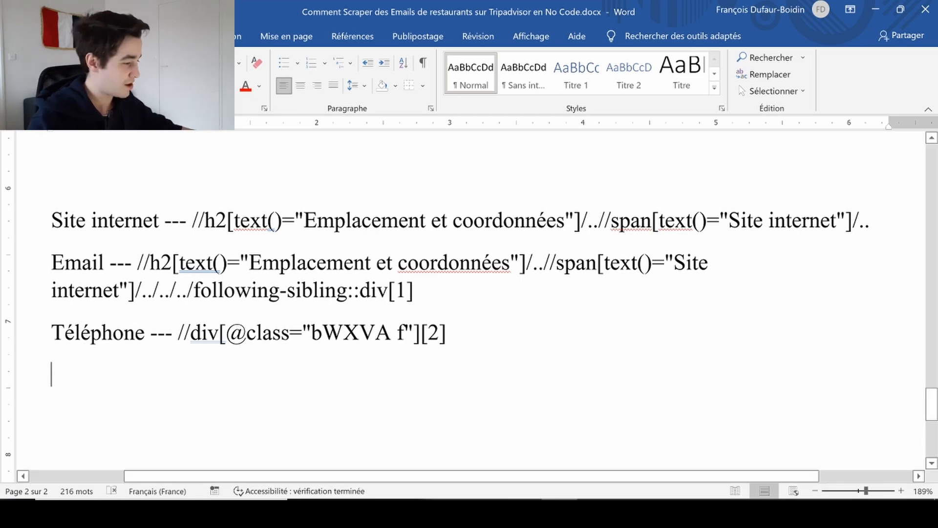
{"action": "left_click_drag", "start_coordinate": [870, 221], "coordinate": [192, 221]}
{"action": "key", "text": "ctrl+c"}
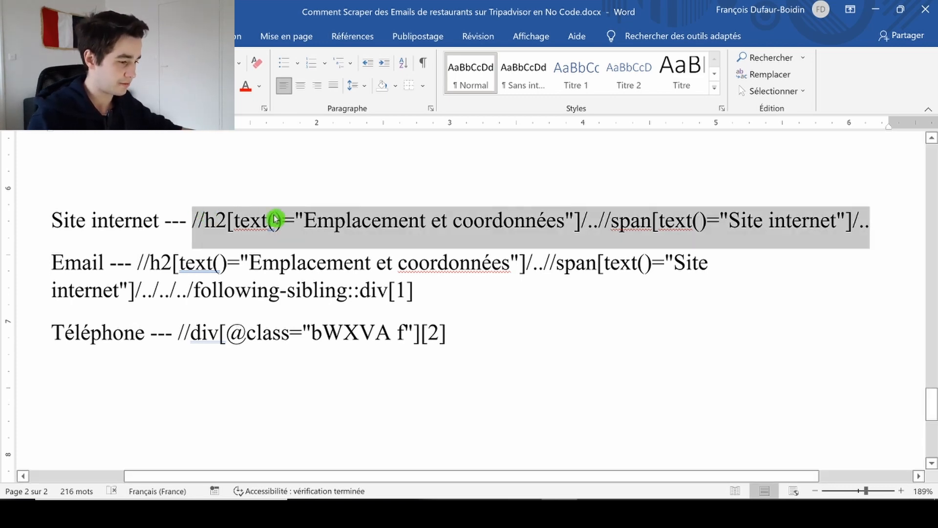
{"action": "left_click", "coordinate": [487, 513]}
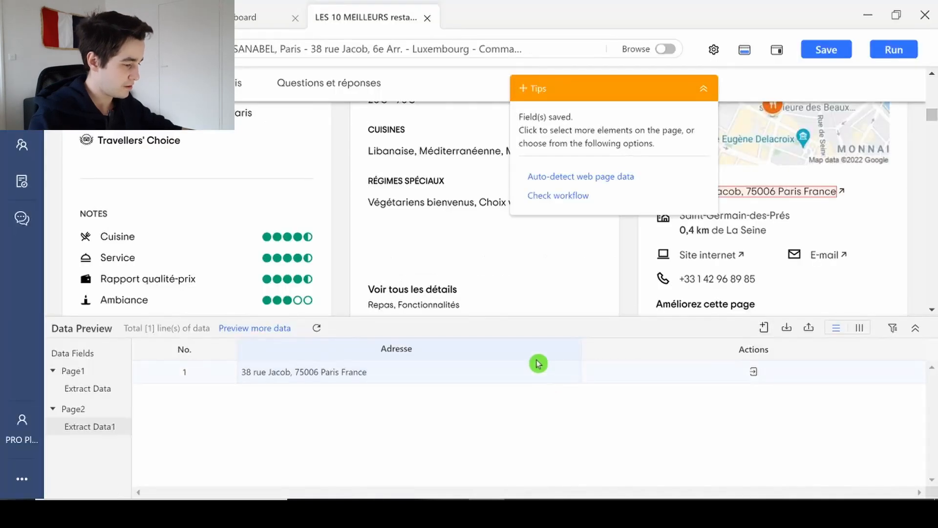
- Extract the text of the Détails heading on the restaurant page as a new placeholder field
{"action": "scroll", "coordinate": [727, 252], "scroll_direction": "up", "scroll_amount": 1}
{"action": "scroll", "coordinate": [717, 264], "scroll_direction": "up", "scroll_amount": 2}
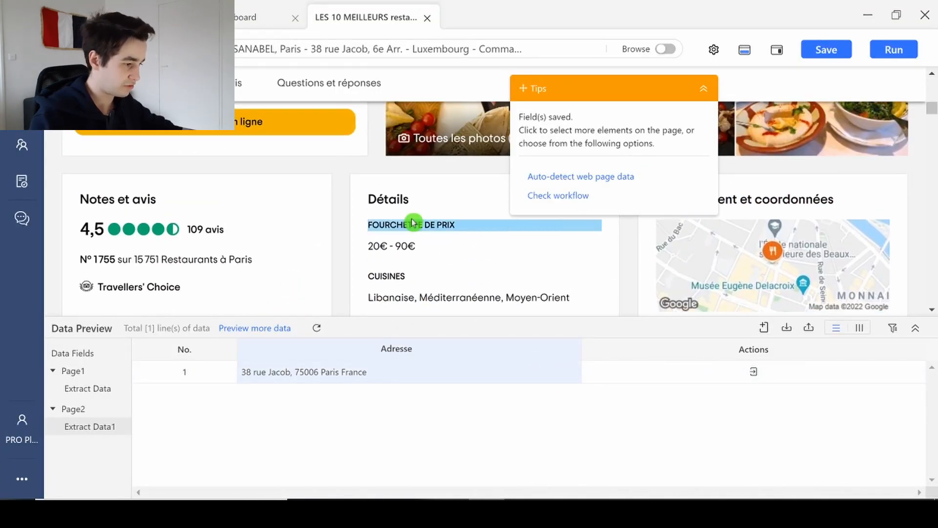
{"action": "left_click", "coordinate": [418, 200]}
{"action": "left_click", "coordinate": [575, 160]}
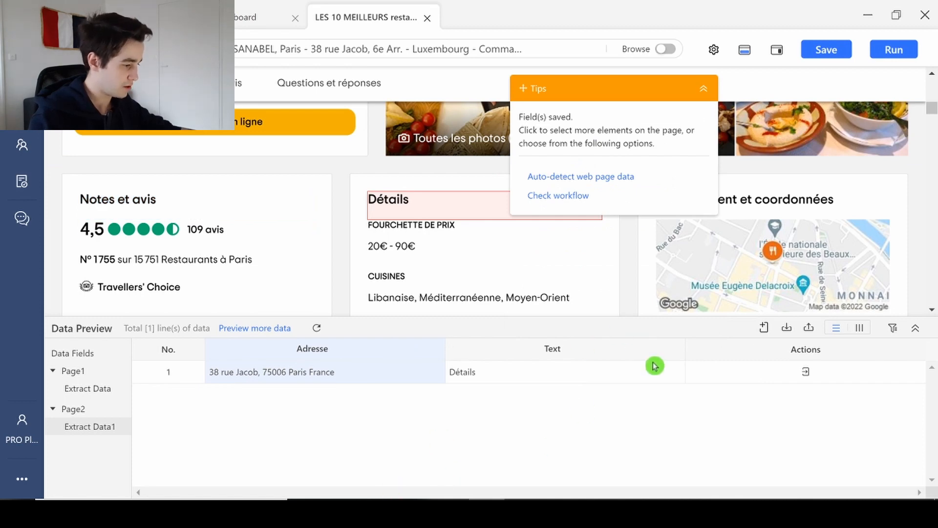
- Set the new Text field's absolute XPath to //h2[text()="Emplacement et coordonnées"]/..//span[text()="Site internet"]/.. and apply it
{"action": "left_click", "coordinate": [667, 348]}
{"action": "left_click", "coordinate": [667, 348]}
{"action": "left_click", "coordinate": [667, 347]}
{"action": "left_click", "coordinate": [579, 436]}
{"action": "left_click", "coordinate": [318, 437]}
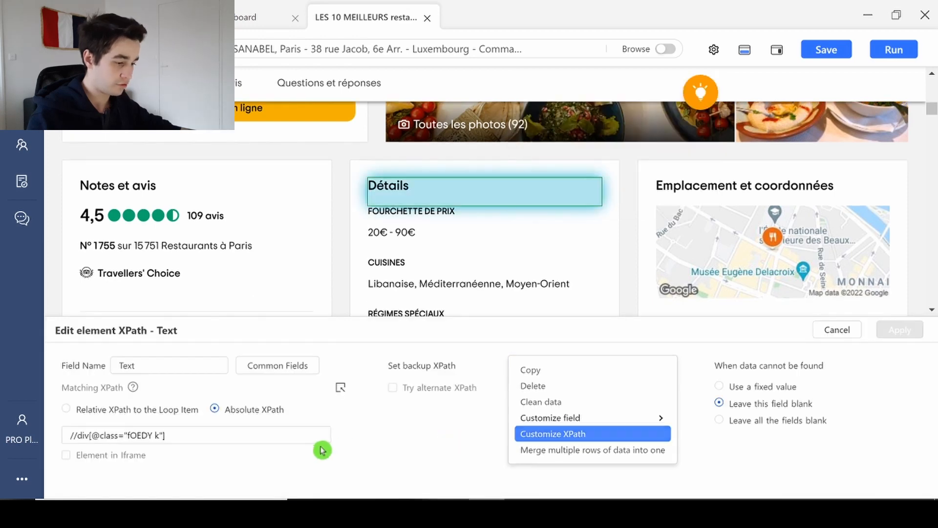
{"action": "key", "text": "ctrl+a"}
{"action": "key", "text": "ctrl+v"}
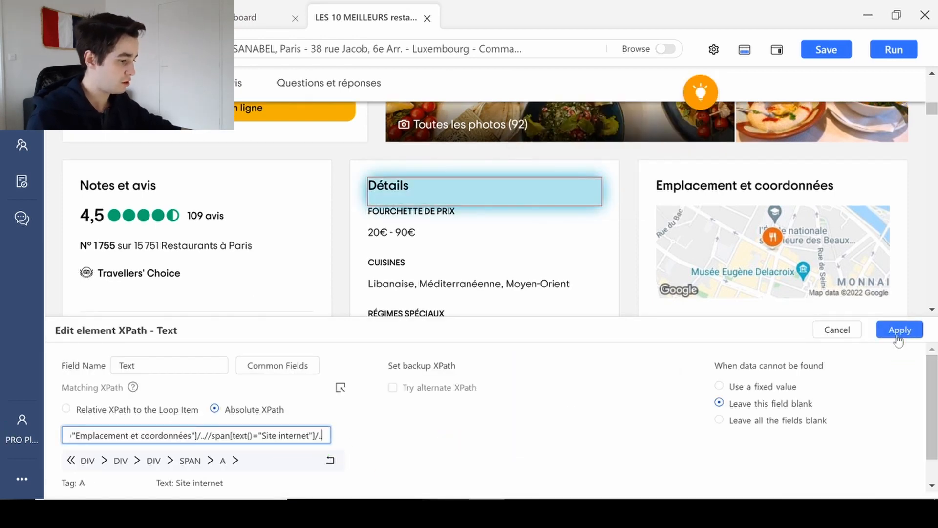
{"action": "left_click", "coordinate": [898, 330]}
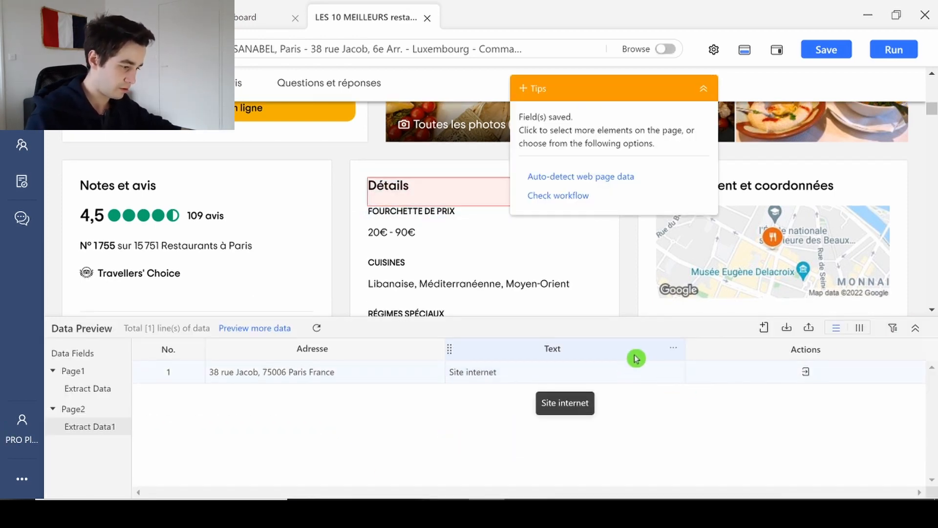
- Customize the Text field holding the Site internet link to extract its outer HTML
{"action": "left_click", "coordinate": [674, 350]}
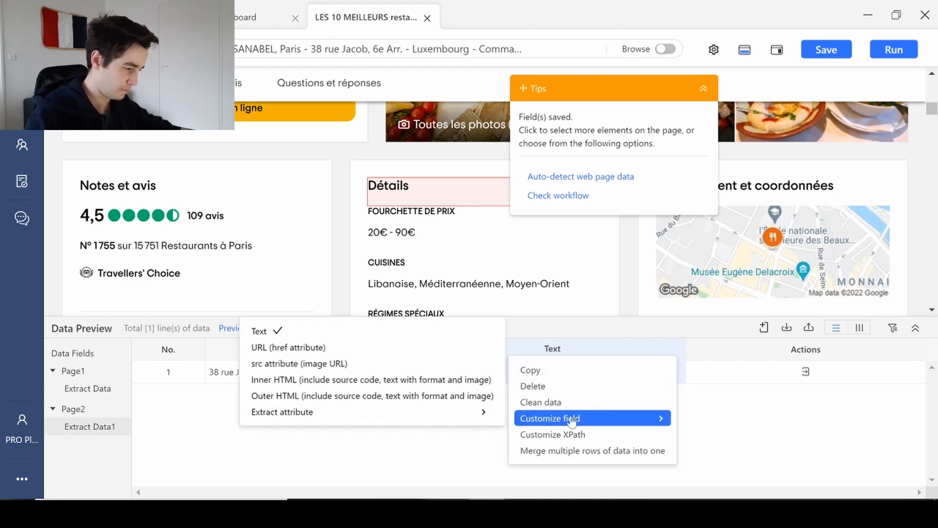
{"action": "mouse_move", "coordinate": [584, 419]}
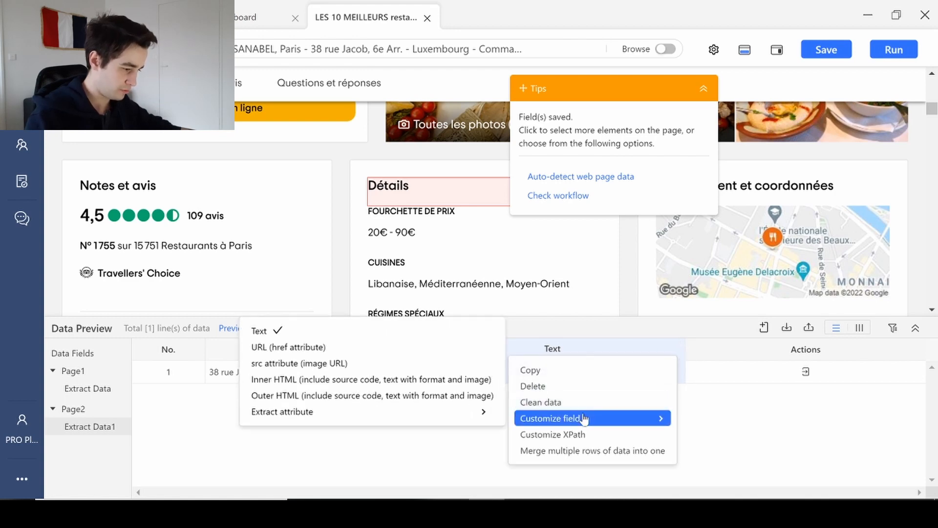
{"action": "left_click", "coordinate": [428, 397]}
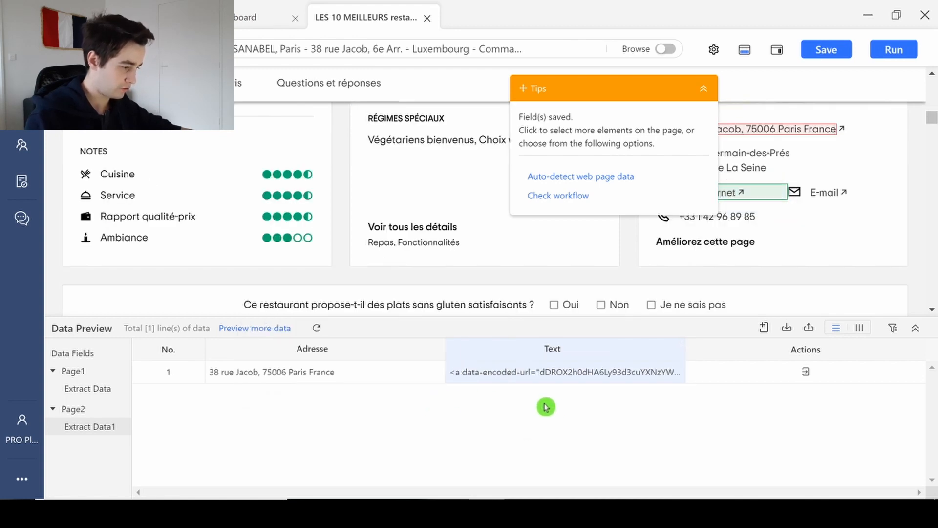
- Add a Match with Regular Expression cleaning step to the Text field, open the RegEx tool, and highlight the website URL in the source
{"action": "left_click", "coordinate": [674, 350]}
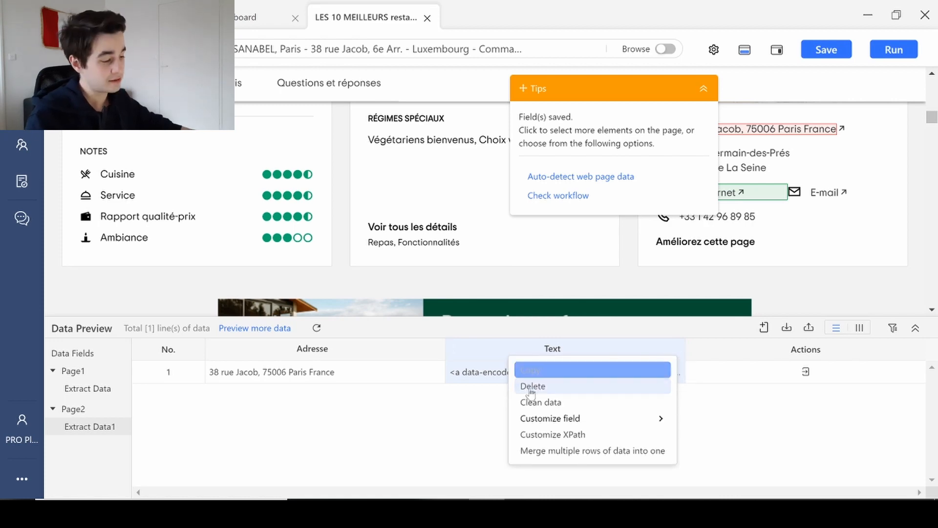
{"action": "left_click", "coordinate": [543, 402]}
{"action": "left_click", "coordinate": [87, 366]}
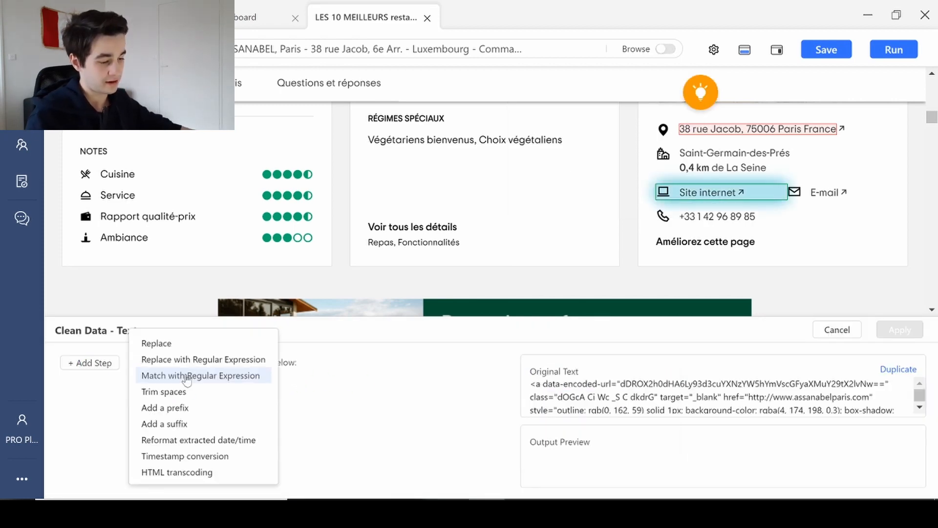
{"action": "left_click", "coordinate": [193, 375]}
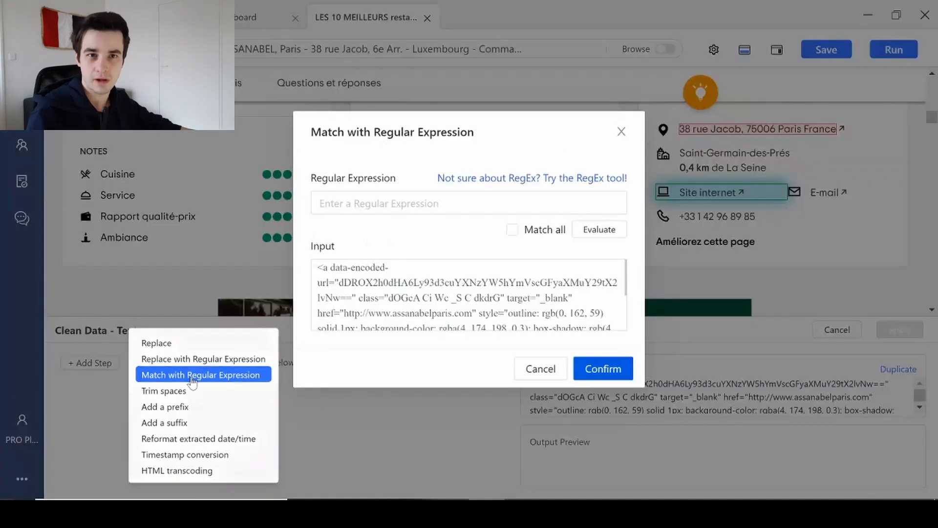
{"action": "left_click", "coordinate": [571, 179]}
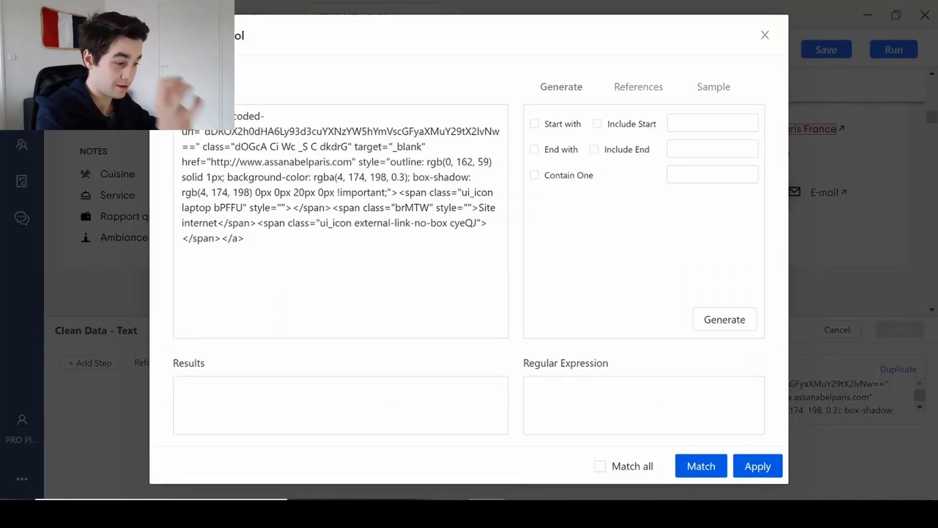
{"action": "left_click_drag", "start_coordinate": [211, 161], "coordinate": [356, 161]}
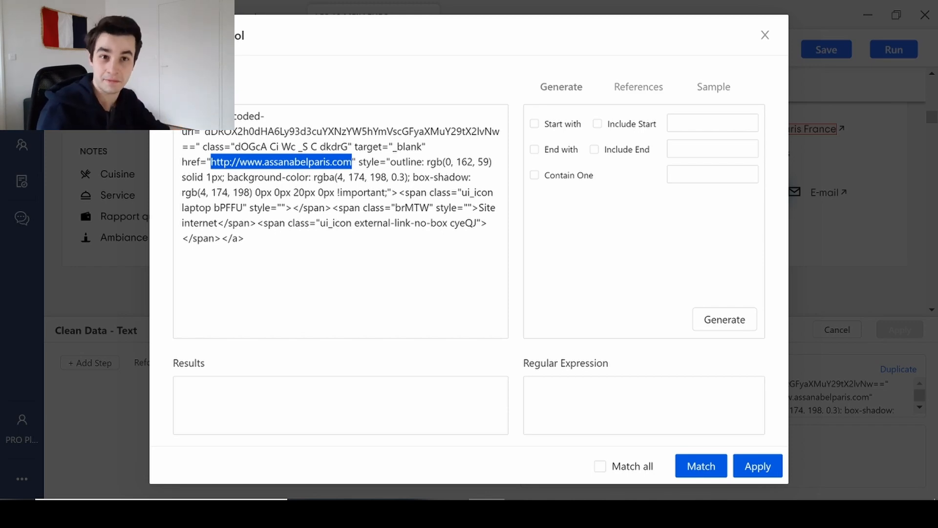
- Generate a regular expression that starts with href=" and ends with "
{"action": "left_click", "coordinate": [545, 125]}
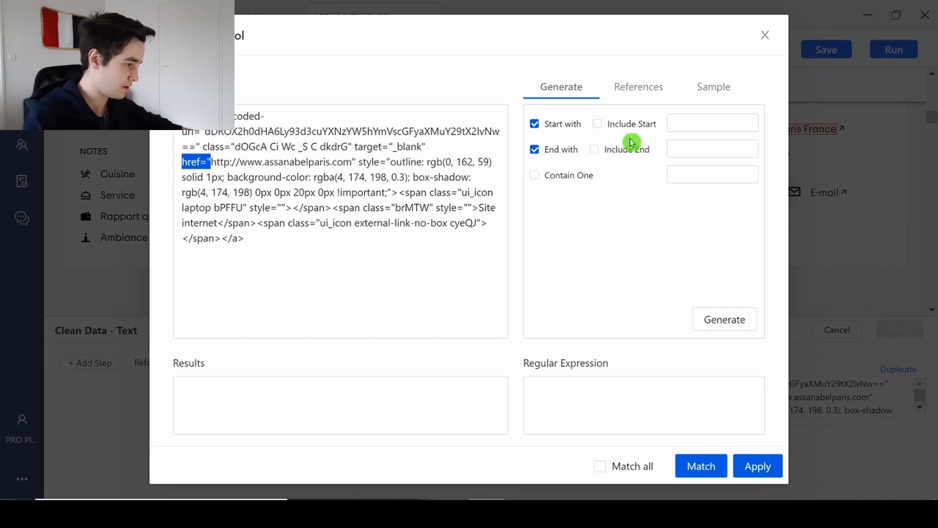
{"action": "left_click", "coordinate": [699, 125]}
{"action": "type", "text": "href=\""}
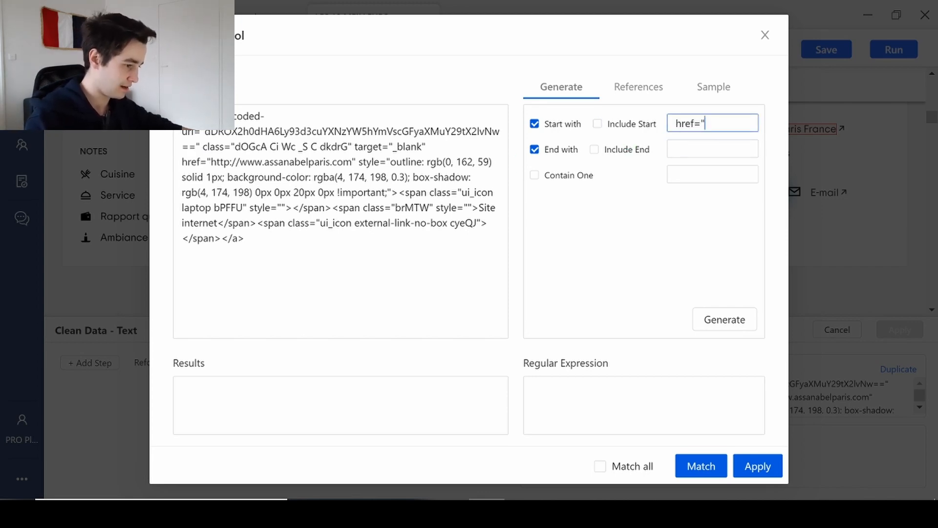
{"action": "left_click_drag", "start_coordinate": [352, 162], "coordinate": [356, 162]}
{"action": "key", "text": "ctrl+c"}
{"action": "left_click", "coordinate": [701, 149]}
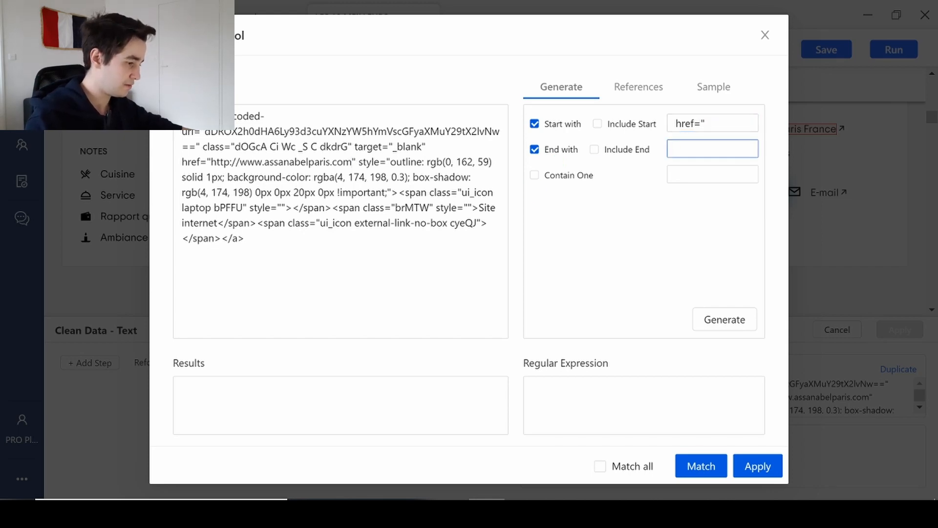
{"action": "key", "text": "ctrl+v"}
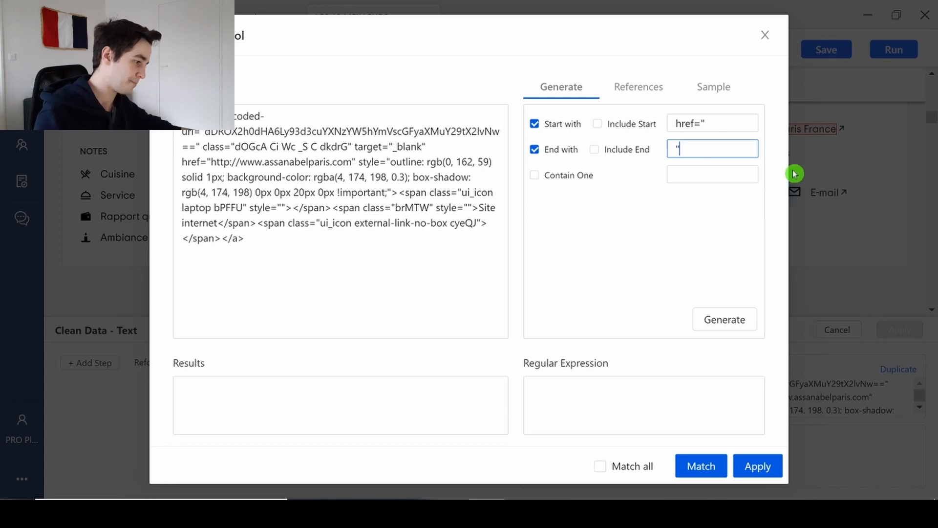
{"action": "left_click", "coordinate": [714, 332]}
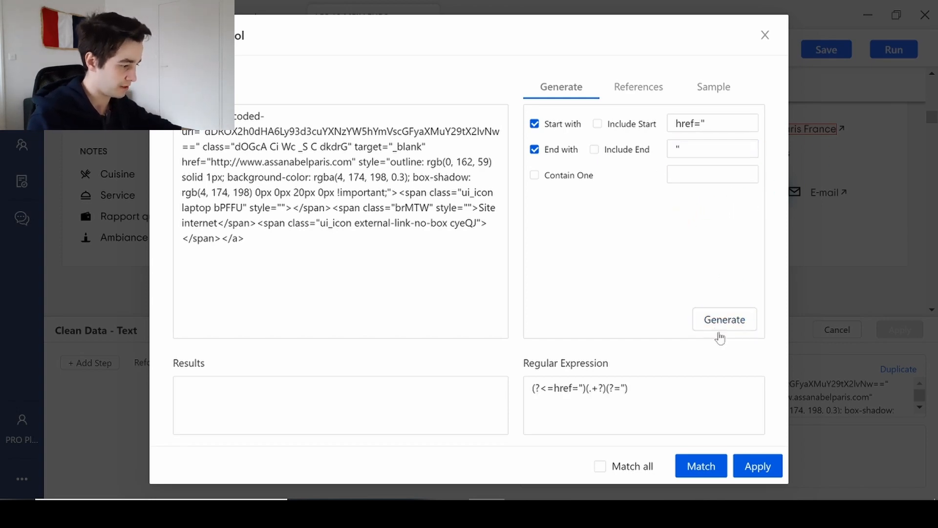
- Test the generated expression against the website HTML, then confirm it and apply the cleaning step to the Text field
{"action": "left_click", "coordinate": [712, 468]}
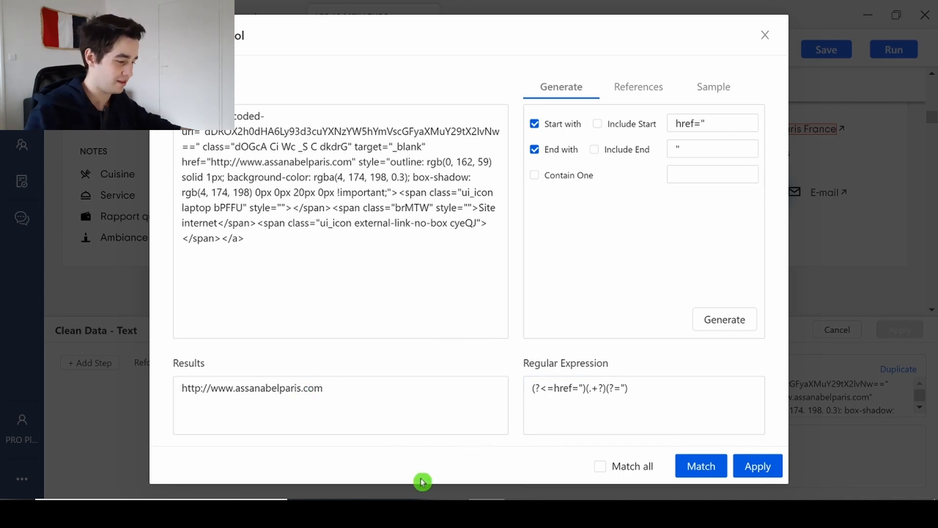
{"action": "left_click", "coordinate": [747, 467]}
{"action": "left_click", "coordinate": [626, 374]}
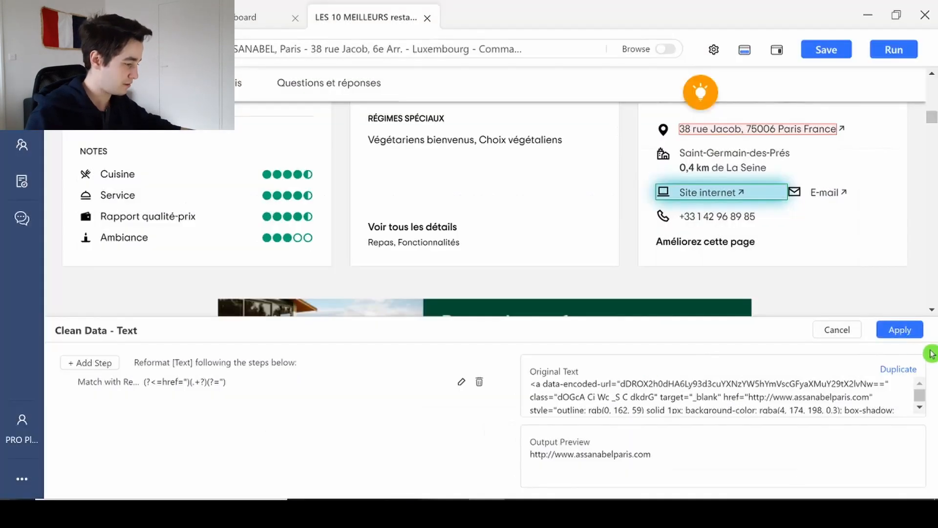
{"action": "left_click", "coordinate": [899, 329]}
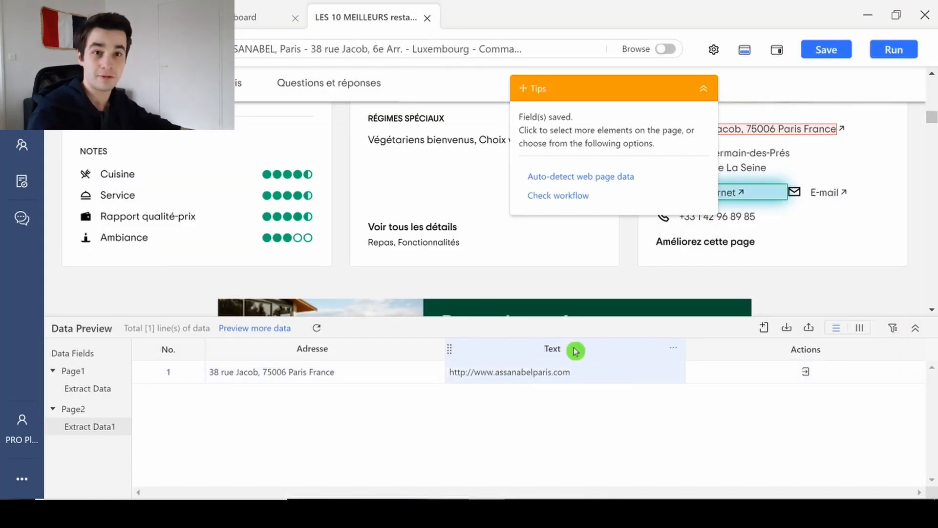
- Rename the cleaned website field Site_internet
{"action": "double_click", "coordinate": [578, 357]}
{"action": "type", "text": "Site_"}
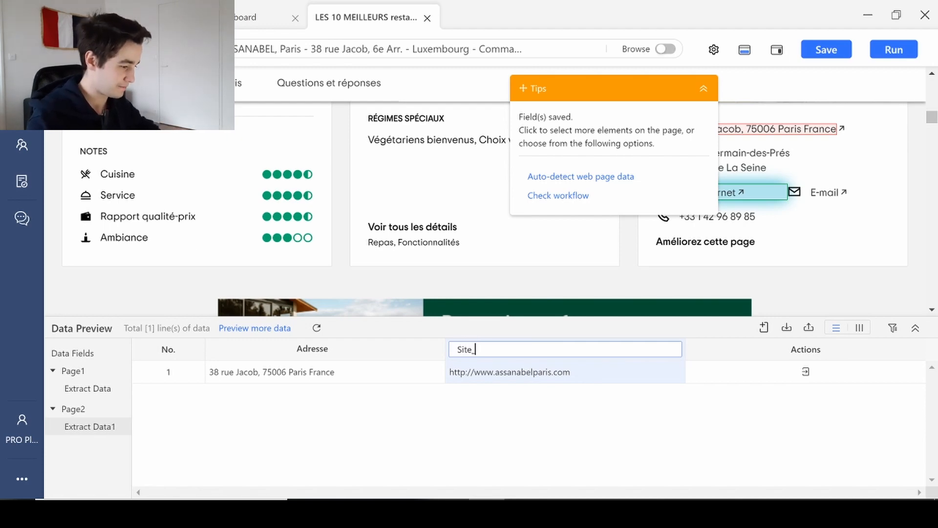
{"action": "type", "text": "internet"}
{"action": "key", "text": "Return"}
- Extract the text of the Cuisines entry under Détails as a new placeholder field
{"action": "scroll", "coordinate": [733, 240], "scroll_direction": "up", "scroll_amount": 2}
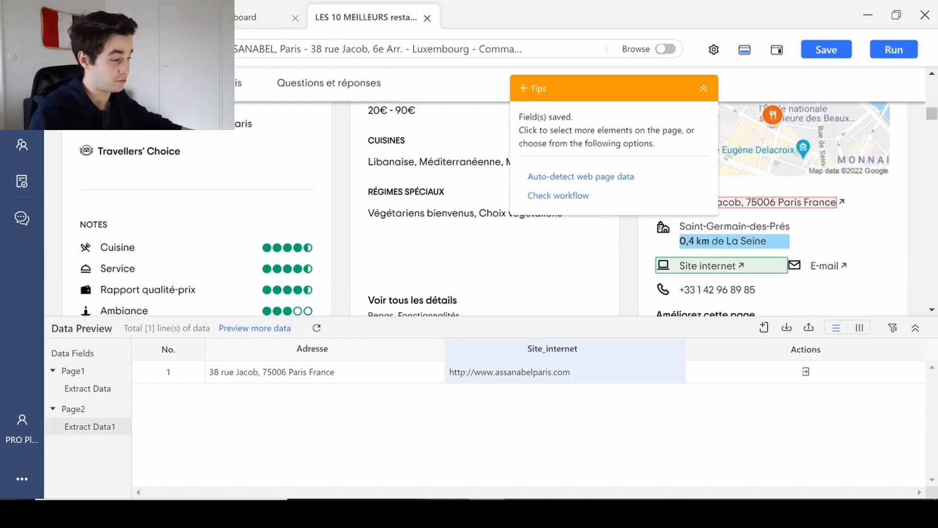
{"action": "scroll", "coordinate": [751, 244], "scroll_direction": "up", "scroll_amount": 2}
{"action": "left_click", "coordinate": [428, 254]}
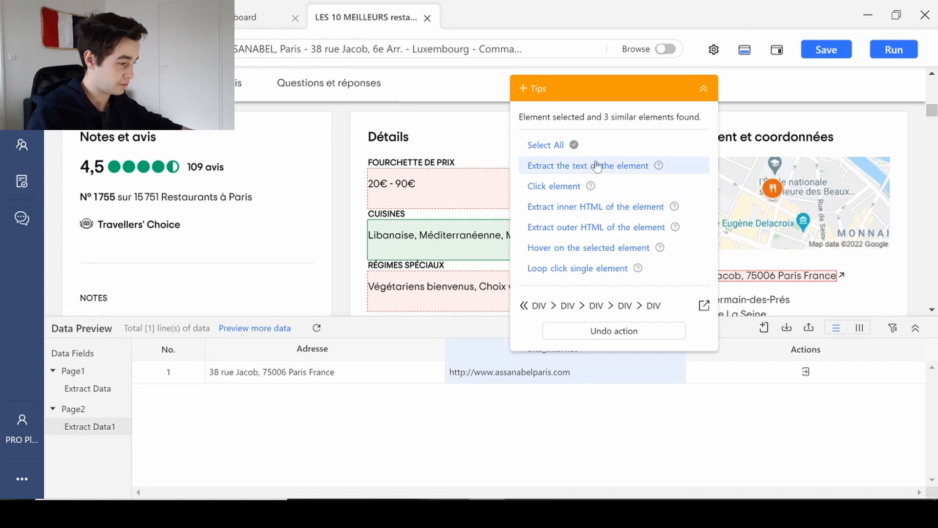
{"action": "left_click", "coordinate": [598, 166]}
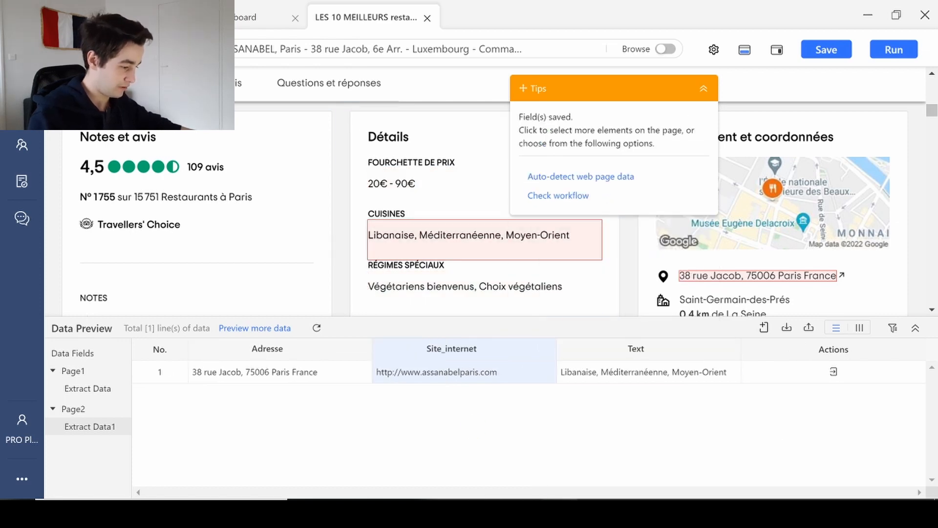
- Copy the E-mail XPath from the Word document and return to Octoparse
{"action": "key", "text": "alt+Tab"}
{"action": "left_click_drag", "start_coordinate": [416, 292], "coordinate": [147, 266]}
{"action": "key", "text": "ctrl+c"}
{"action": "key", "text": "alt+Tab"}
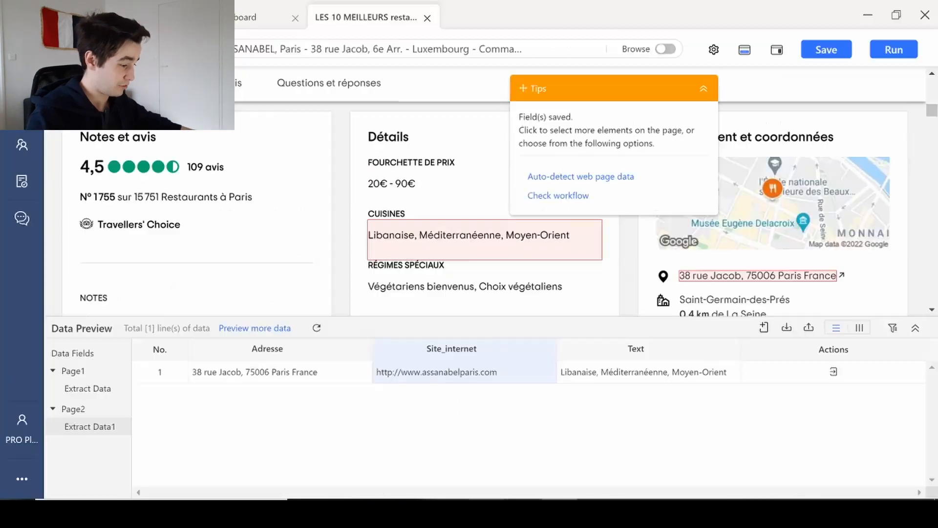
- Replace the new Text field's absolute XPath with the copied one ending in //span[text()="Site internet"]/../../../following-sibling::div[1] and apply it
{"action": "left_click", "coordinate": [728, 348]}
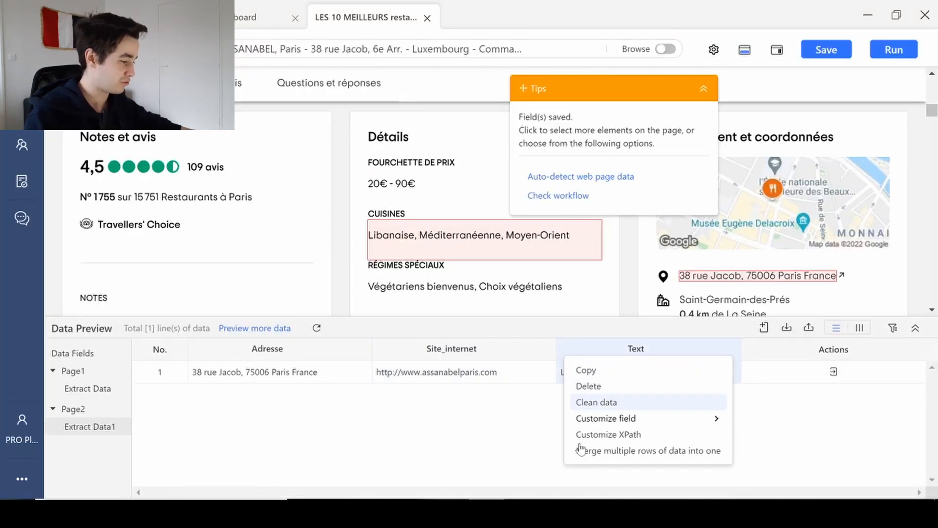
{"action": "left_click", "coordinate": [608, 434]}
{"action": "left_click", "coordinate": [195, 435]}
{"action": "key", "text": "ctrl+a"}
{"action": "key", "text": "ctrl+v"}
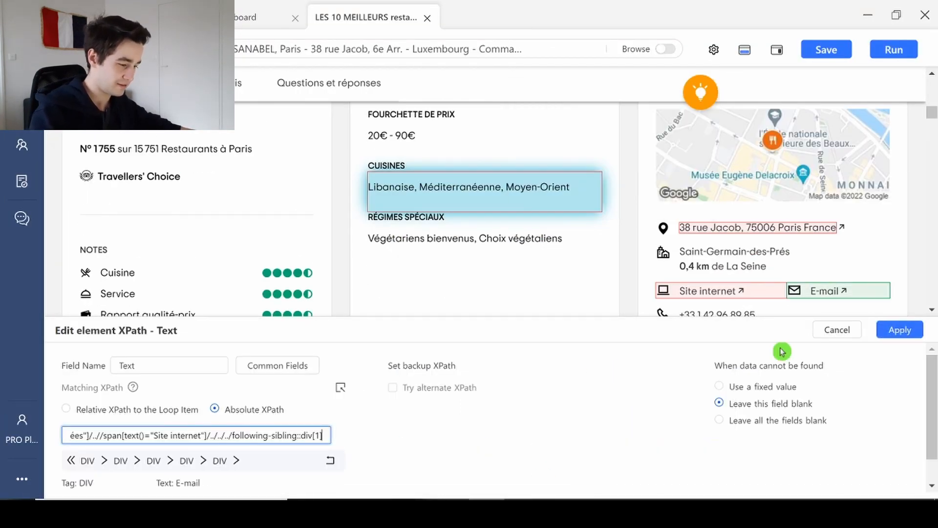
{"action": "left_click", "coordinate": [899, 329]}
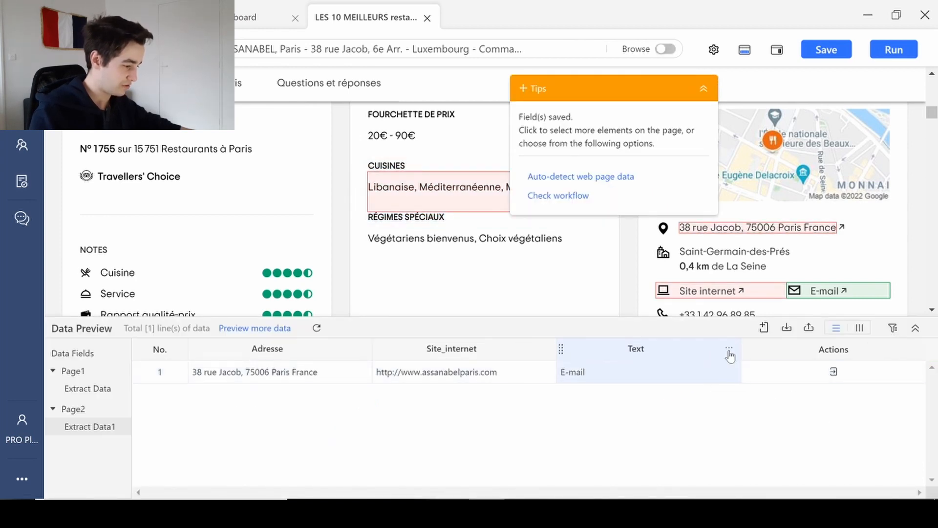
- Customize the Text field holding the E-mail element to extract its outer HTML
{"action": "left_click", "coordinate": [729, 350]}
{"action": "mouse_move", "coordinate": [625, 421]}
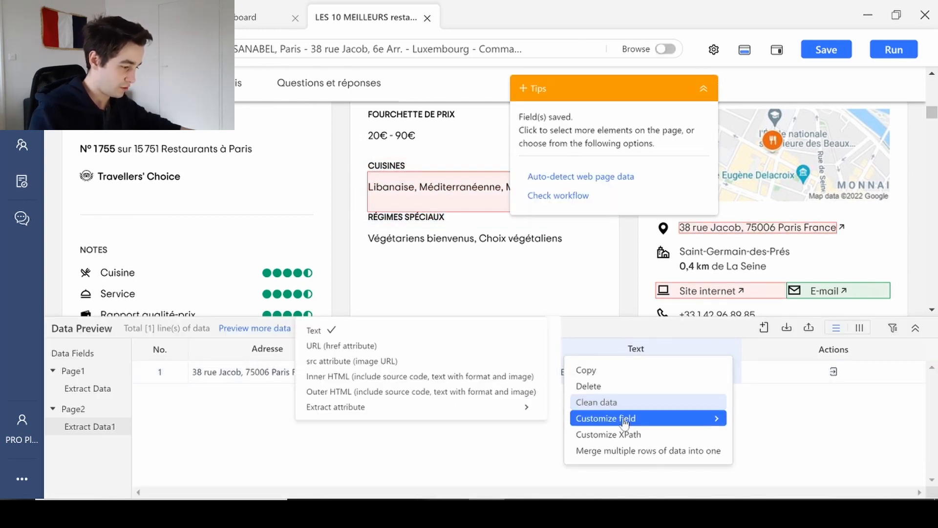
{"action": "left_click", "coordinate": [465, 396]}
- Add a Match with Regular Expression cleaning step to the E-mail element's Text field and open the RegEx tool
{"action": "left_click", "coordinate": [648, 372]}
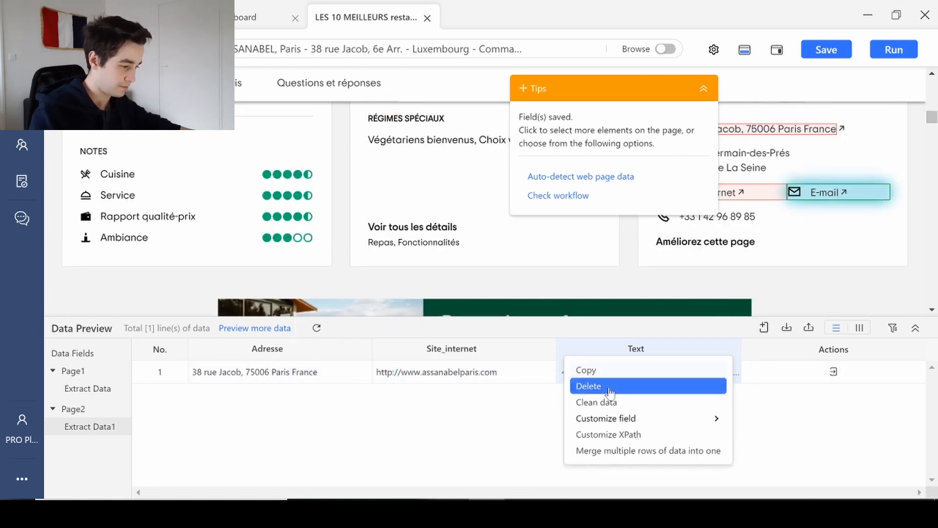
{"action": "left_click", "coordinate": [597, 402]}
{"action": "left_click", "coordinate": [87, 362]}
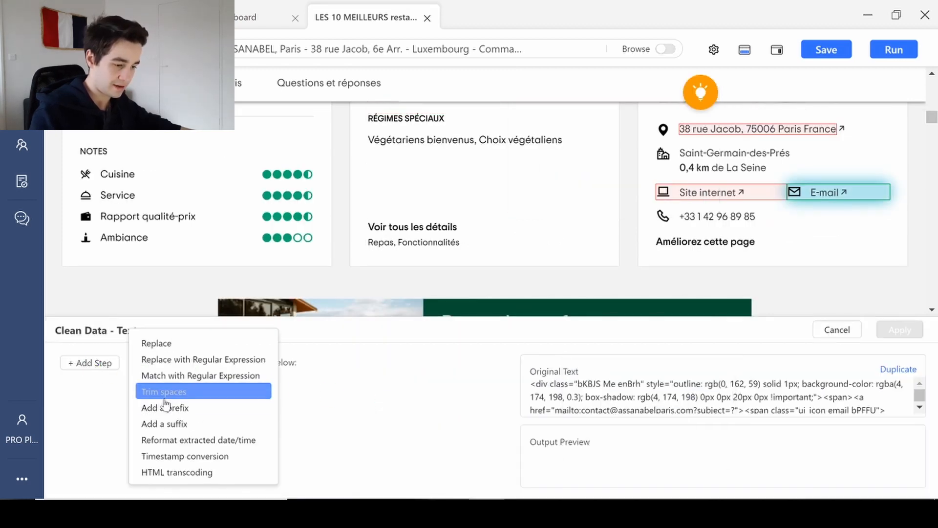
{"action": "left_click", "coordinate": [200, 375]}
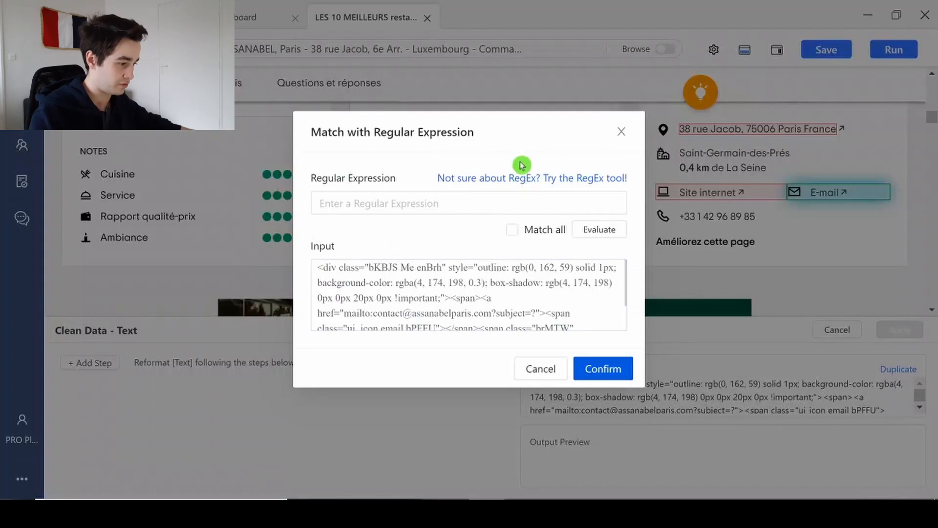
{"action": "left_click", "coordinate": [541, 183]}
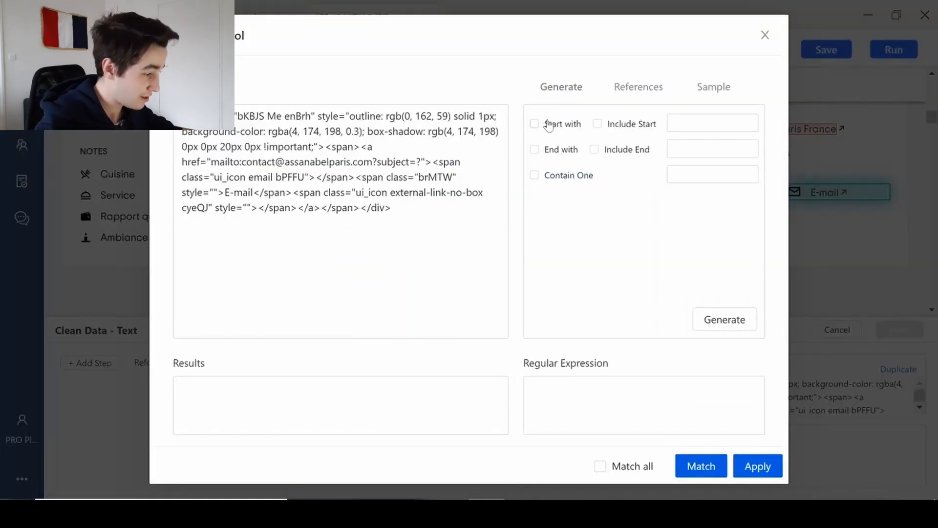
- Generate a regular expression for the e-mail address that starts with href="mailto: and ends with ?
{"action": "left_click", "coordinate": [549, 125]}
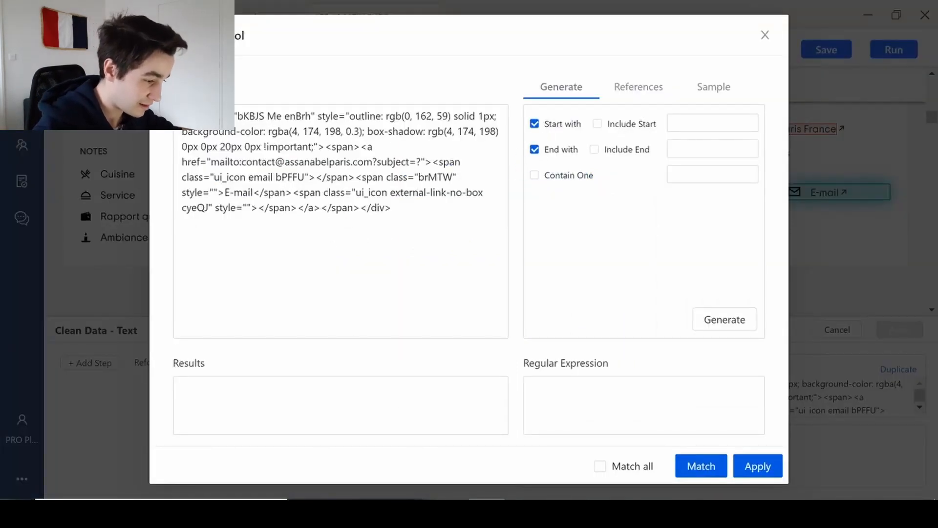
{"action": "left_click_drag", "start_coordinate": [241, 162], "coordinate": [387, 162]}
{"action": "left_click_drag", "start_coordinate": [182, 162], "coordinate": [241, 162]}
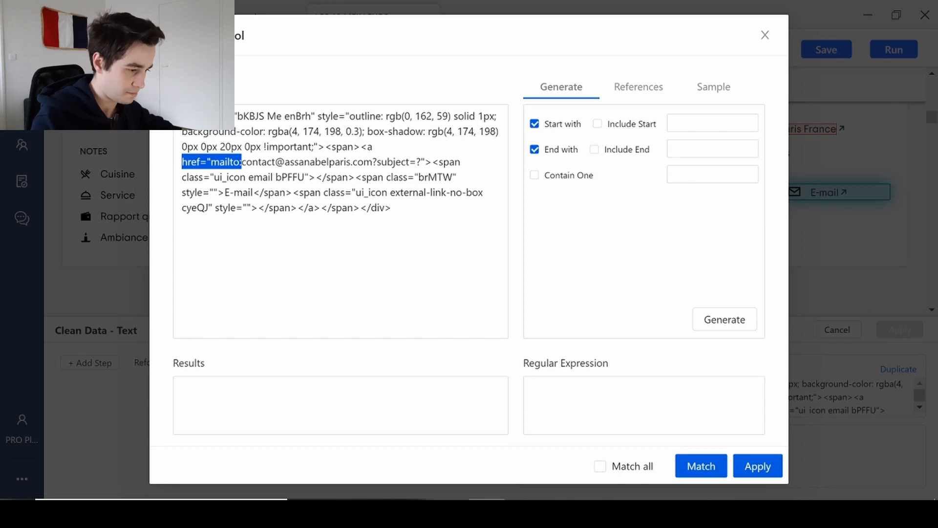
{"action": "left_click", "coordinate": [691, 120]}
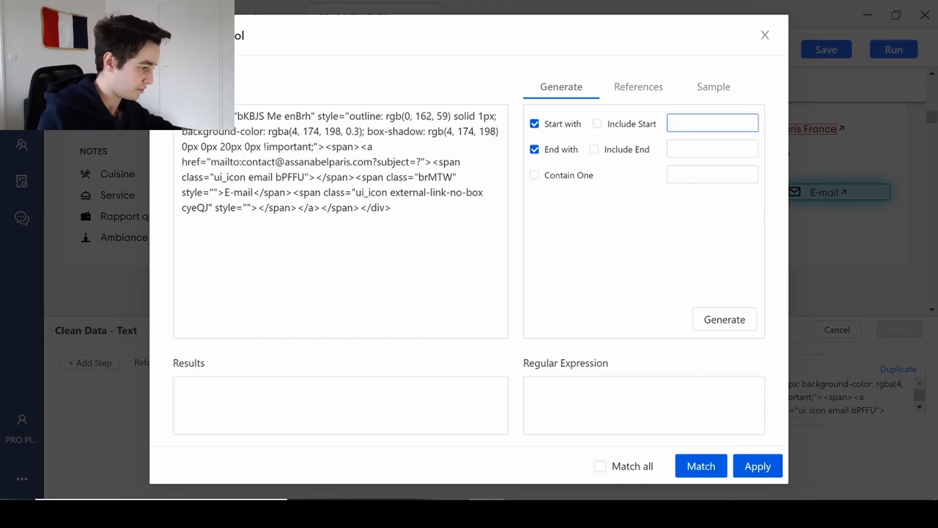
{"action": "key", "text": "ctrl+v"}
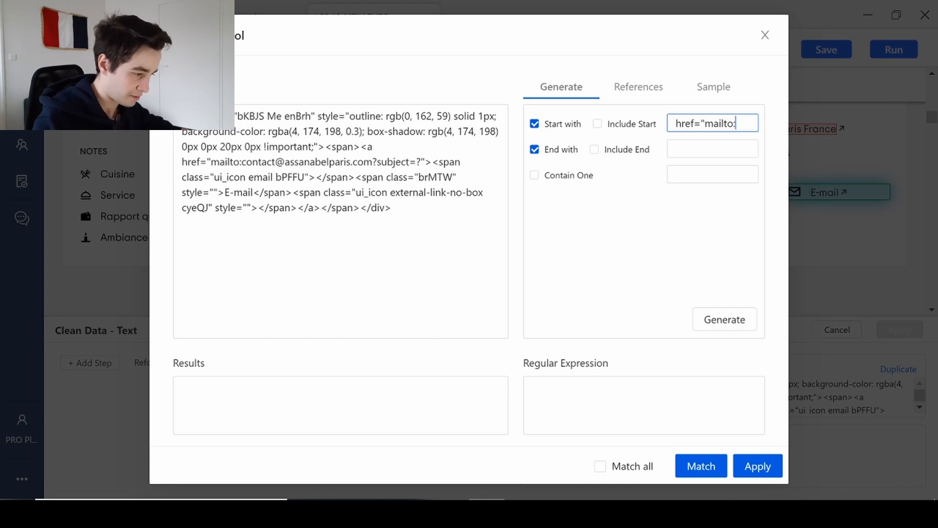
{"action": "left_click_drag", "start_coordinate": [373, 162], "coordinate": [377, 162]}
{"action": "left_click", "coordinate": [712, 148]}
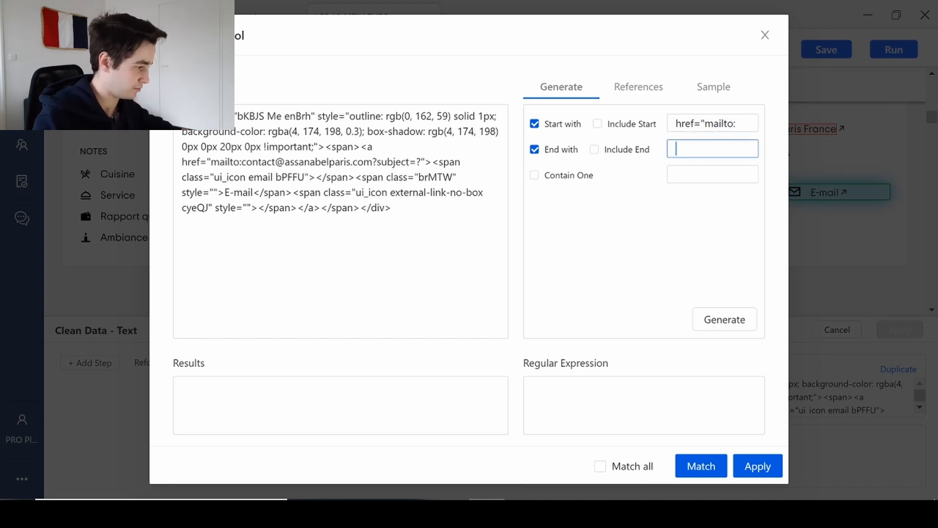
{"action": "left_click", "coordinate": [727, 318]}
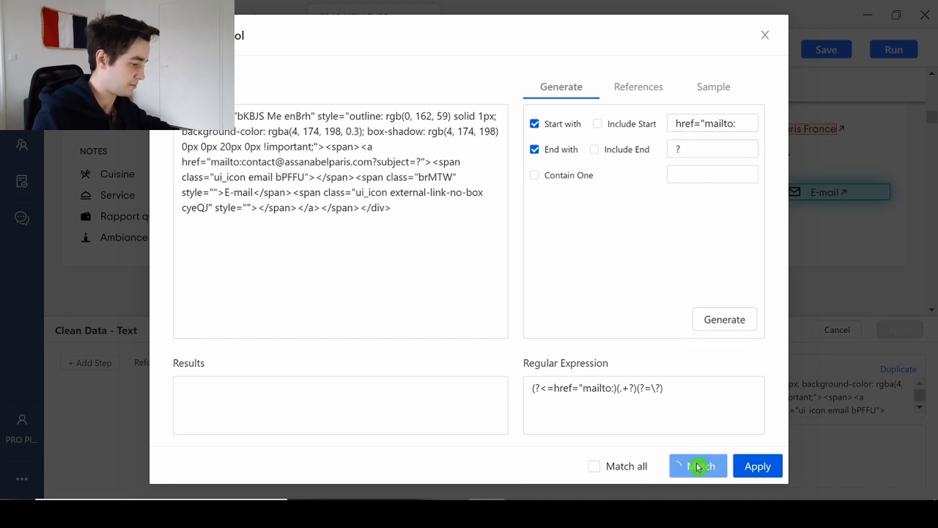
- Test the generated e-mail regular expression against the outer HTML and apply it as the Text field's cleaning step
{"action": "left_click", "coordinate": [698, 465]}
{"action": "left_click", "coordinate": [766, 466]}
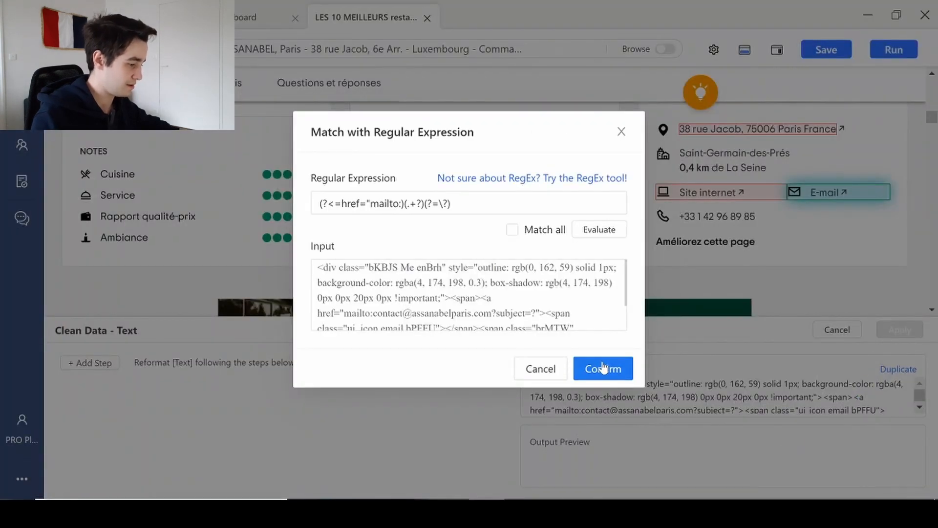
{"action": "left_click", "coordinate": [605, 368]}
{"action": "left_click", "coordinate": [897, 330]}
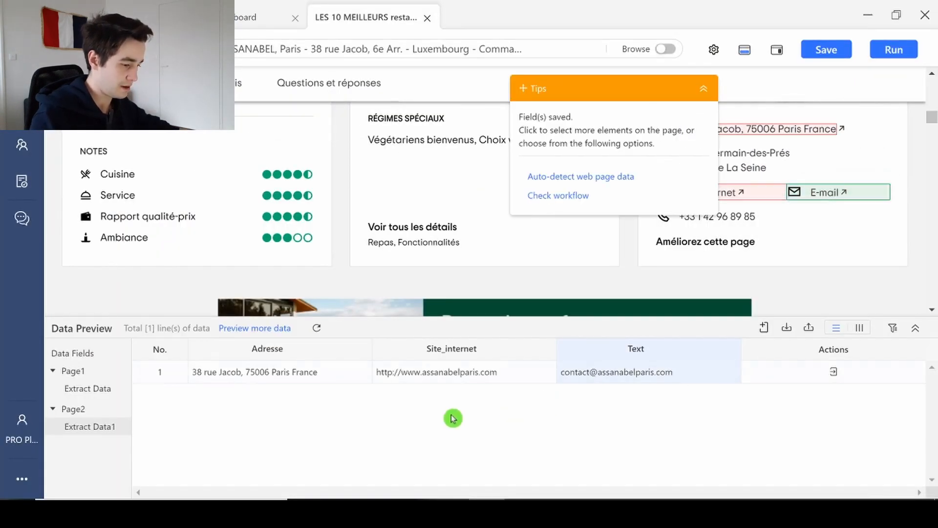
- Rename the cleaned Text field holding the e-mail address as Email
{"action": "double_click", "coordinate": [633, 355]}
{"action": "type", "text": "Email"}
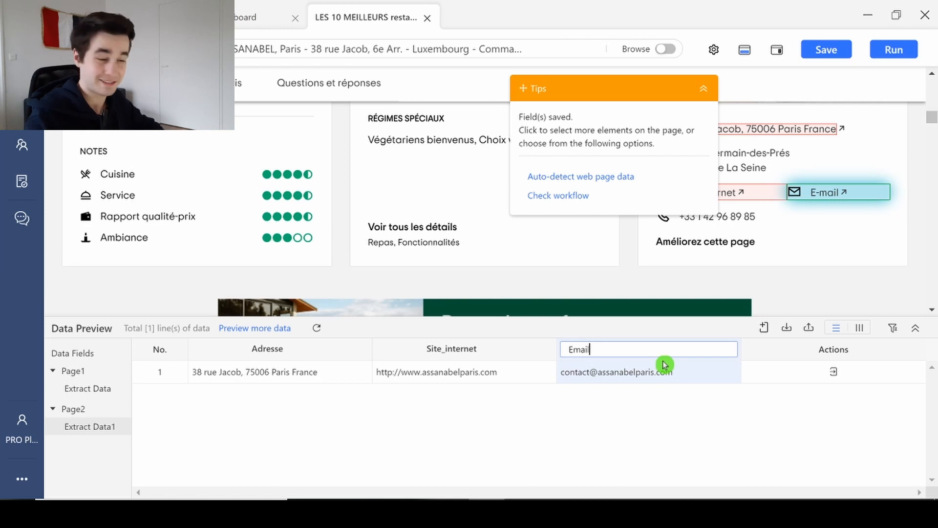
{"action": "key", "text": "Return"}
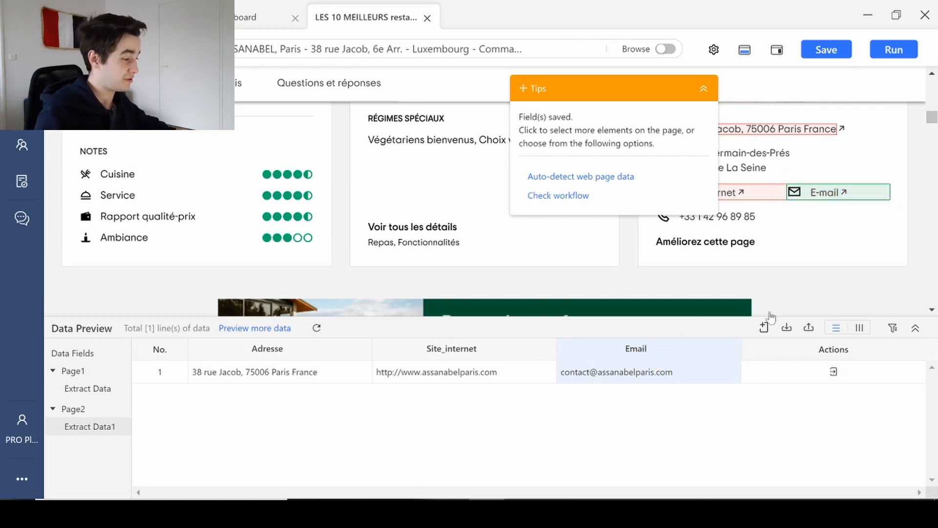
- Add a new field extracting the text of the dietary options element under Régimes spéciaux
{"action": "scroll", "coordinate": [489, 259], "scroll_direction": "up", "scroll_amount": 2}
{"action": "left_click", "coordinate": [416, 210]}
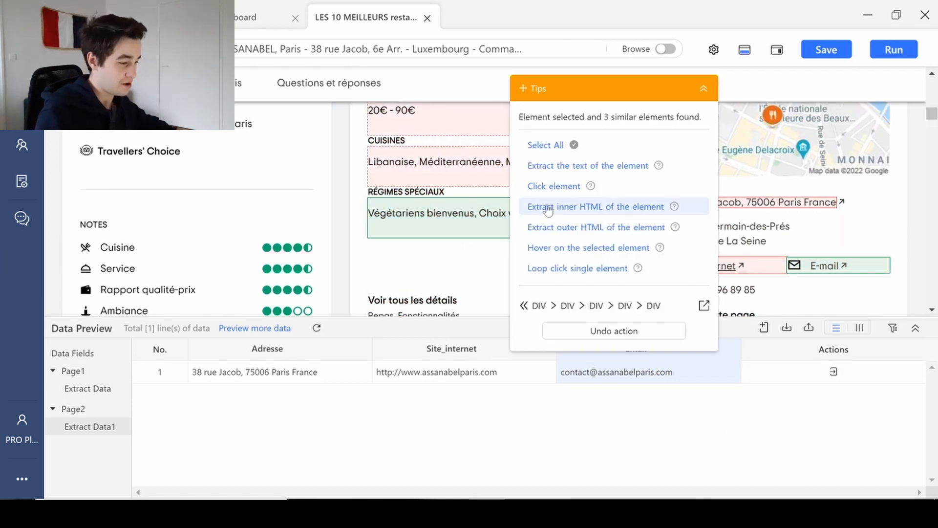
{"action": "left_click", "coordinate": [581, 162]}
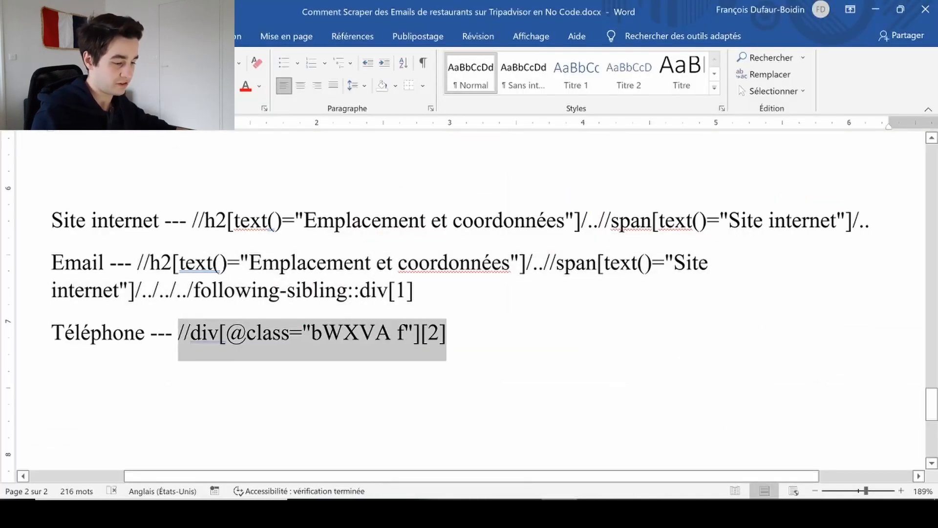
{"action": "left_click", "coordinate": [487, 513]}
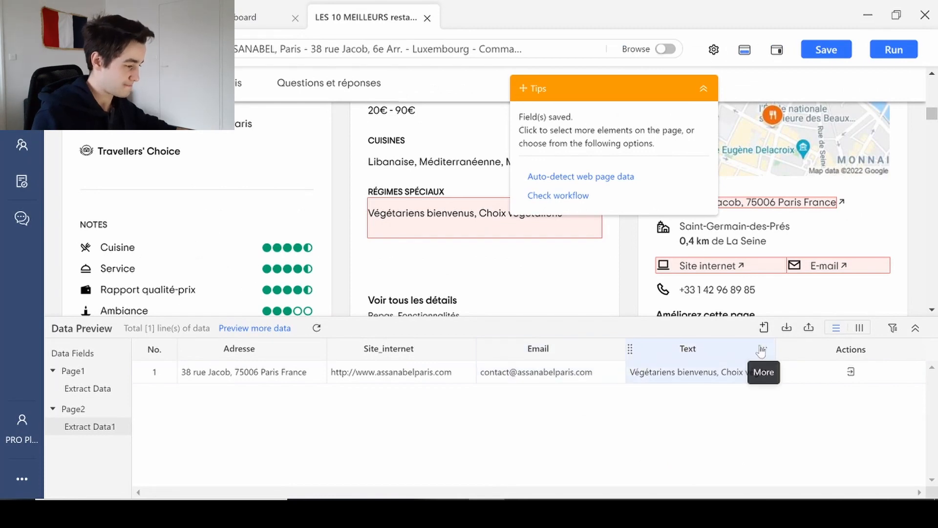
{"action": "left_click", "coordinate": [763, 350]}
{"action": "left_click", "coordinate": [635, 434]}
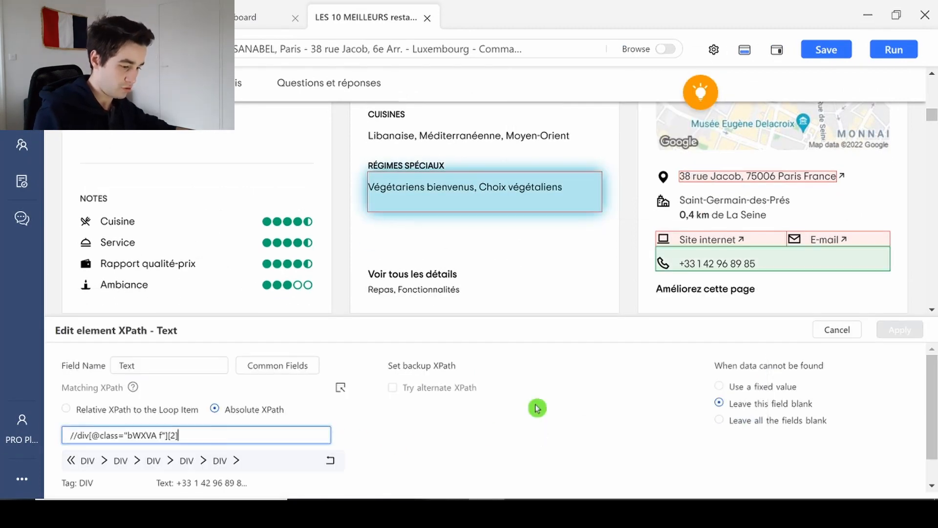
{"action": "left_click", "coordinate": [901, 330]}
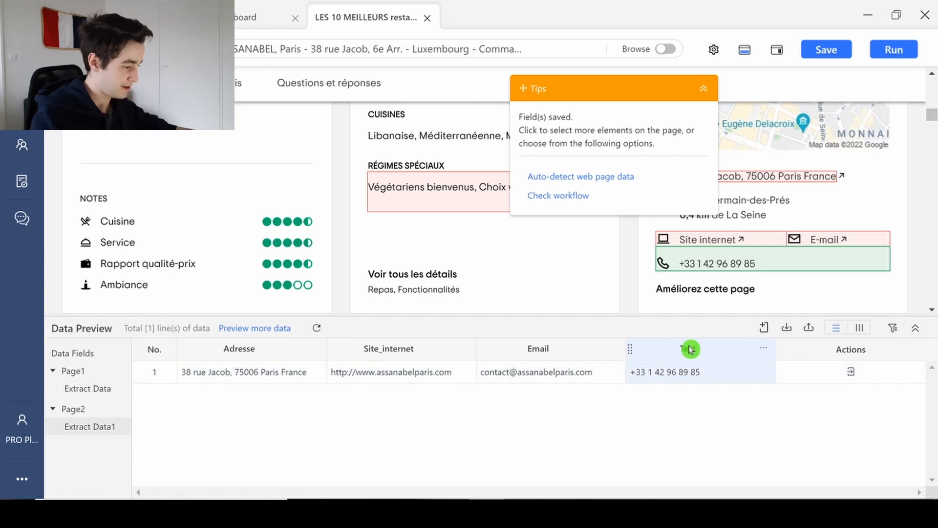
- Rename the Text field holding the phone number as Téléphone
{"action": "double_click", "coordinate": [689, 349]}
{"action": "type", "text": "Téléphon"}
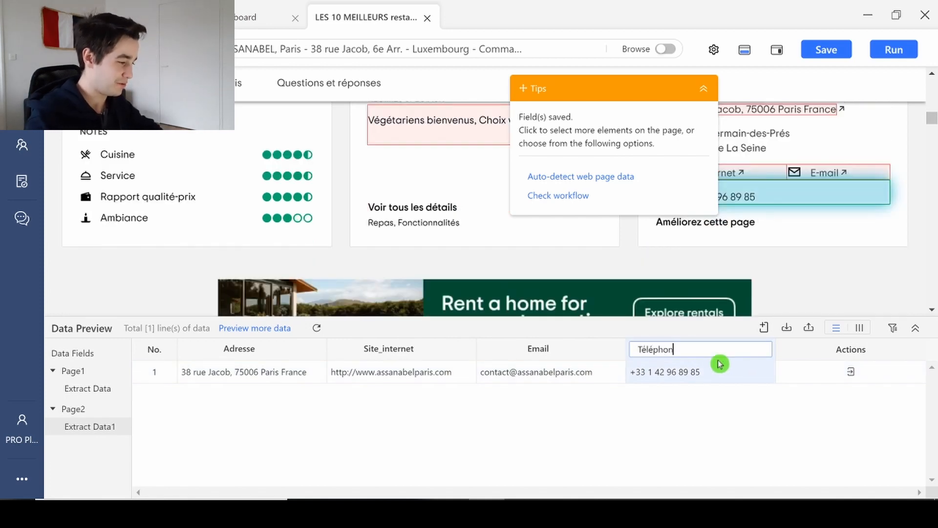
{"action": "type", "text": "e"}
{"action": "key", "text": "Return"}
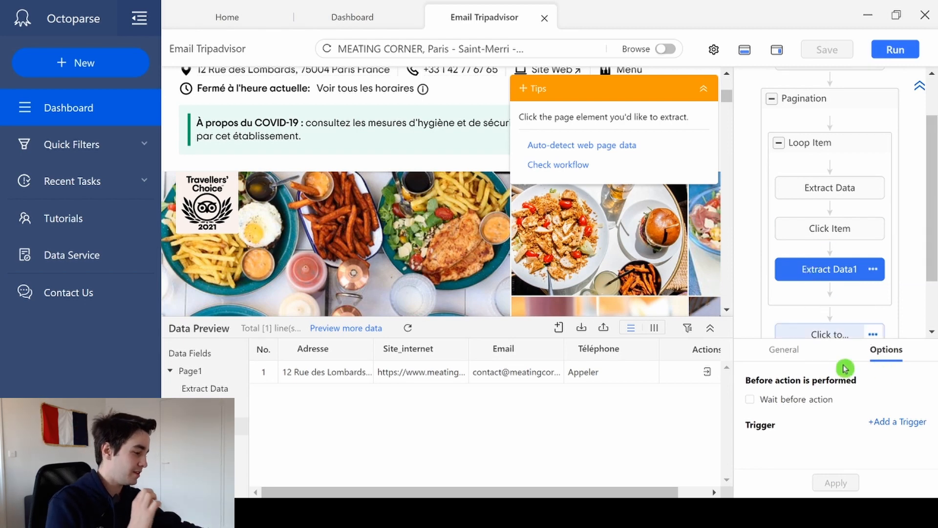
- Set the Extract Data1 action to wait 10s before it is performed and apply the setting
{"action": "left_click", "coordinate": [767, 401]}
{"action": "left_click", "coordinate": [899, 400]}
{"action": "scroll", "coordinate": [858, 407], "scroll_direction": "down", "scroll_amount": 3}
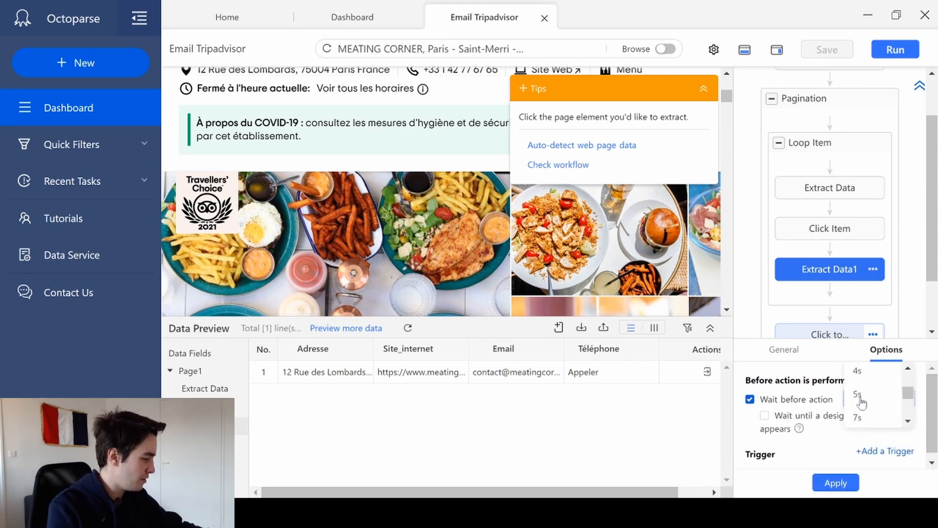
{"action": "scroll", "coordinate": [886, 415], "scroll_direction": "down", "scroll_amount": 1}
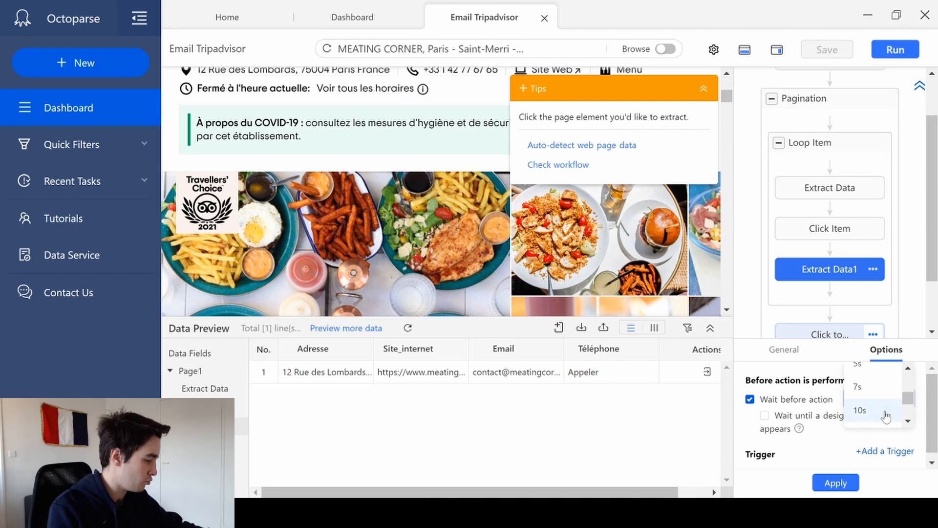
{"action": "left_click", "coordinate": [883, 415]}
{"action": "left_click", "coordinate": [831, 482]}
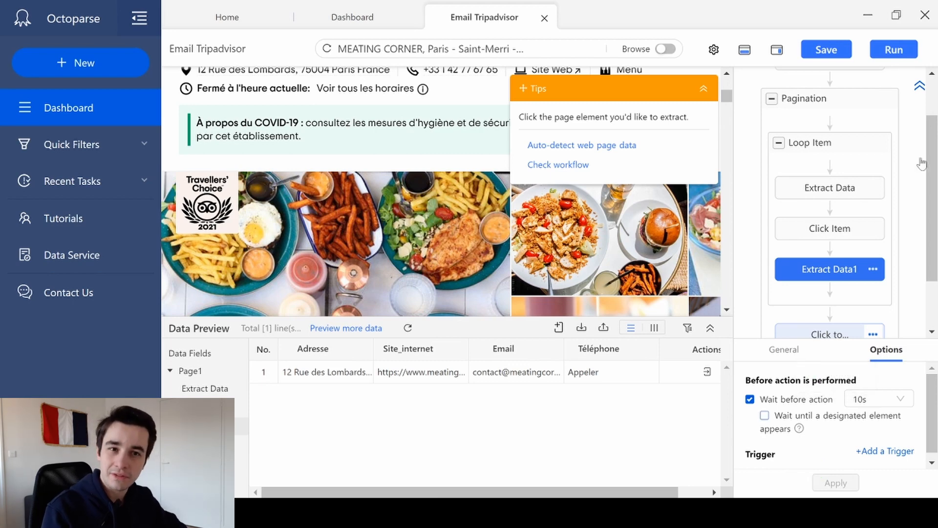
- Save the Email Tripadvisor task and start running it
{"action": "left_click", "coordinate": [842, 52]}
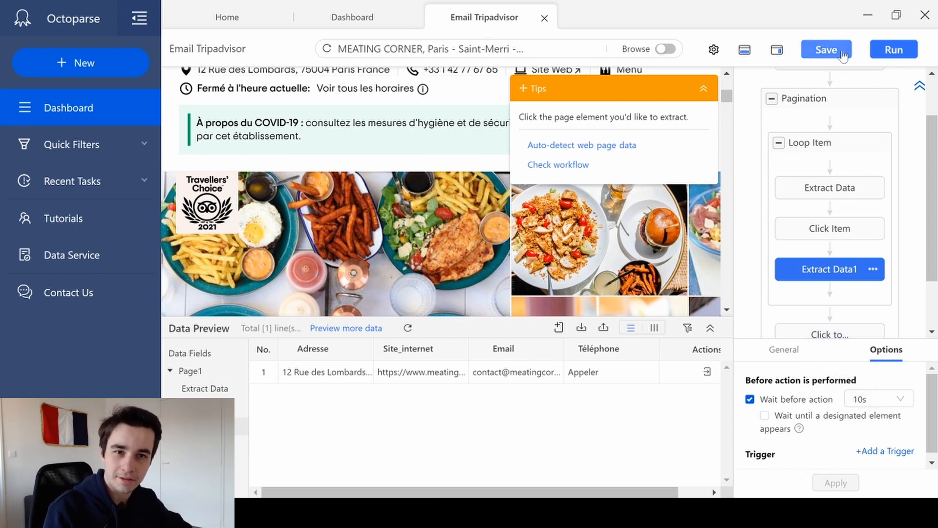
{"action": "left_click", "coordinate": [896, 49]}
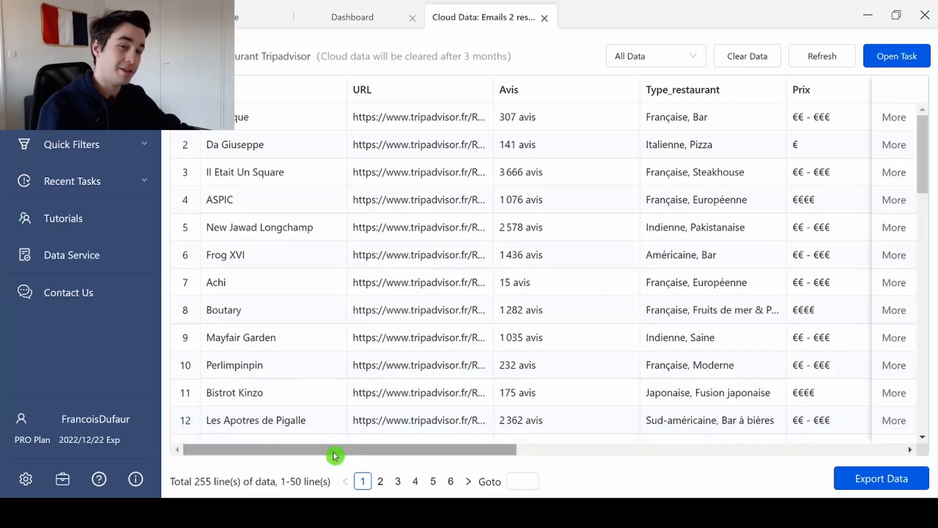
- Export all cloud data of the Emails 2 restaurant Tripadvisor task as an Excel (xlsx) file
{"action": "left_click_drag", "start_coordinate": [335, 455], "coordinate": [540, 446]}
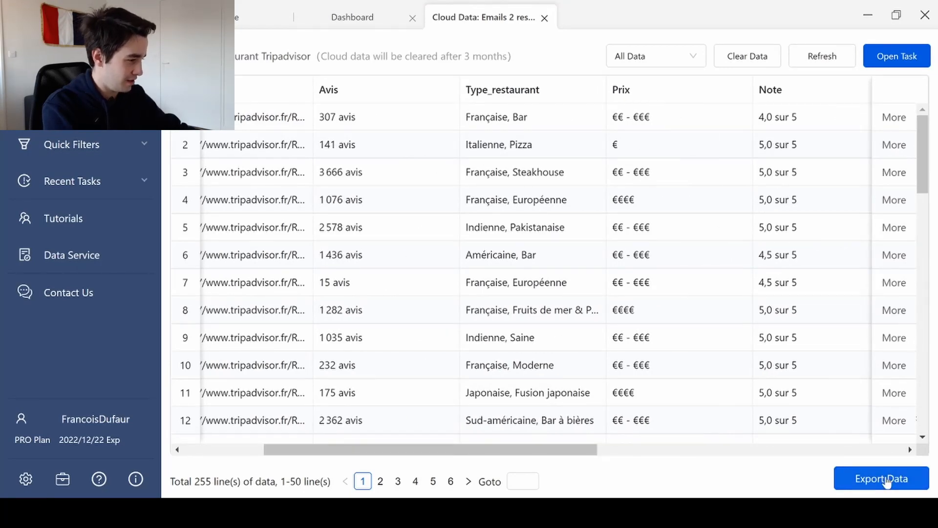
{"action": "left_click", "coordinate": [882, 479]}
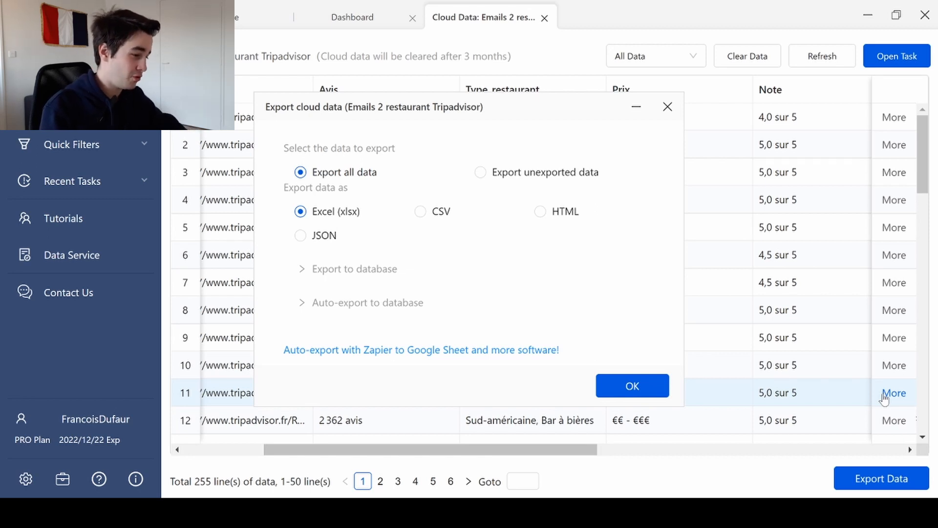
{"action": "left_click", "coordinate": [670, 395]}
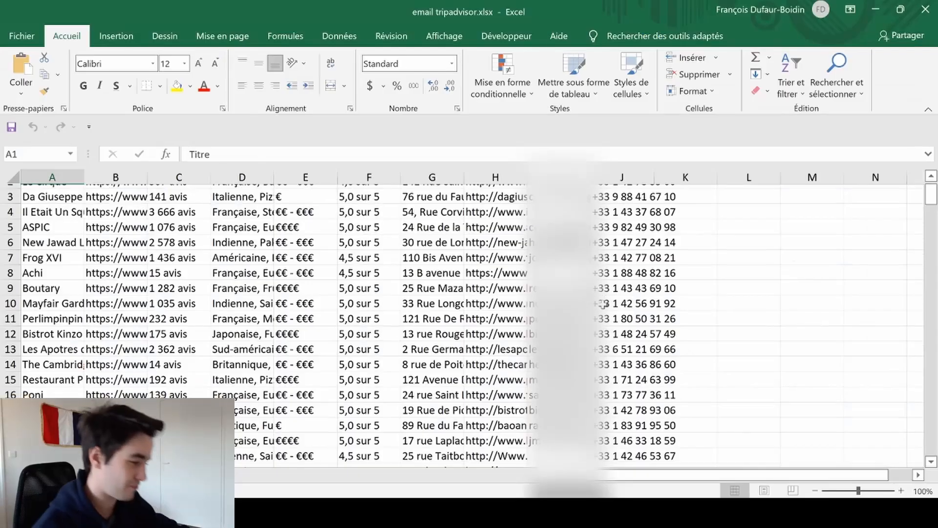
- Look through the exported restaurant rows in email tripadvisor.xlsx in Excel, checking the address, website, email and phone columns
{"action": "scroll", "coordinate": [595, 318], "scroll_direction": "down", "scroll_amount": 5}
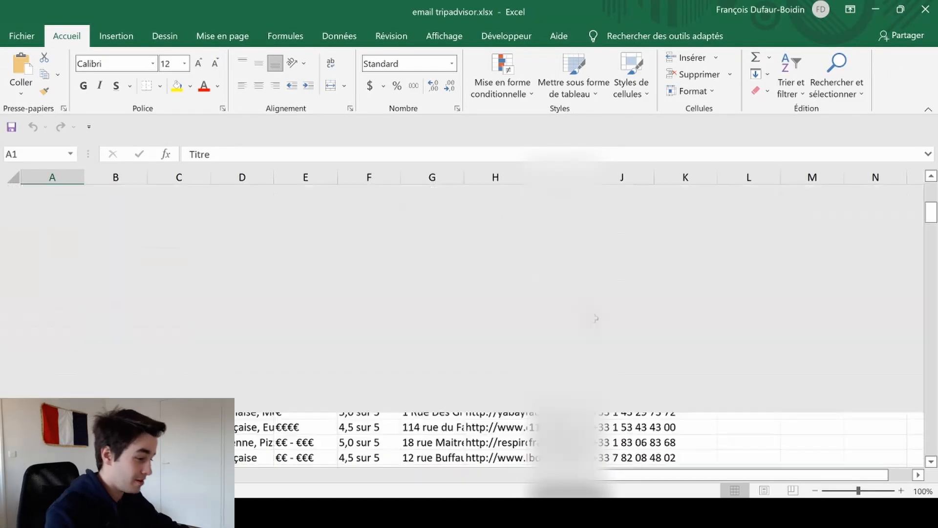
{"action": "scroll", "coordinate": [595, 318], "scroll_direction": "down", "scroll_amount": 4}
{"action": "scroll", "coordinate": [469, 323], "scroll_direction": "down", "scroll_amount": 8}
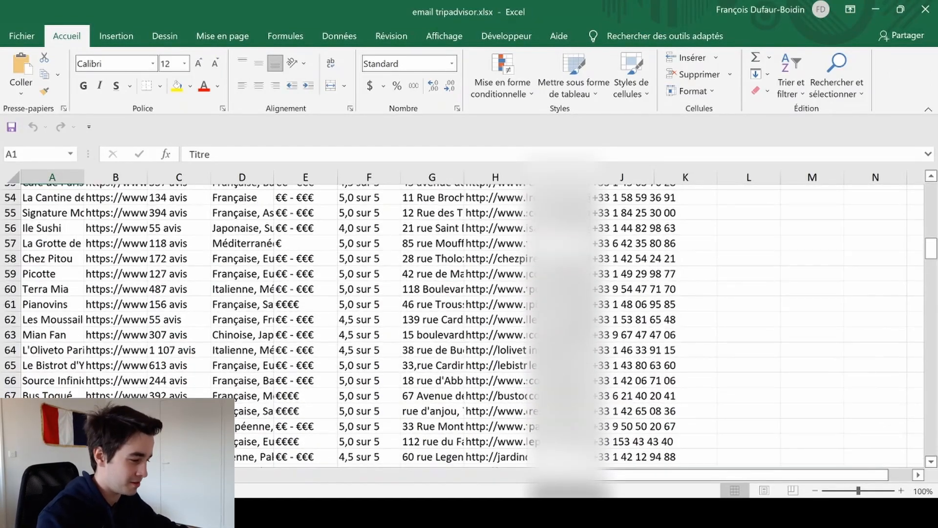
{"action": "scroll", "coordinate": [469, 322], "scroll_direction": "down", "scroll_amount": 8}
{"action": "scroll", "coordinate": [469, 322], "scroll_direction": "down", "scroll_amount": 6}
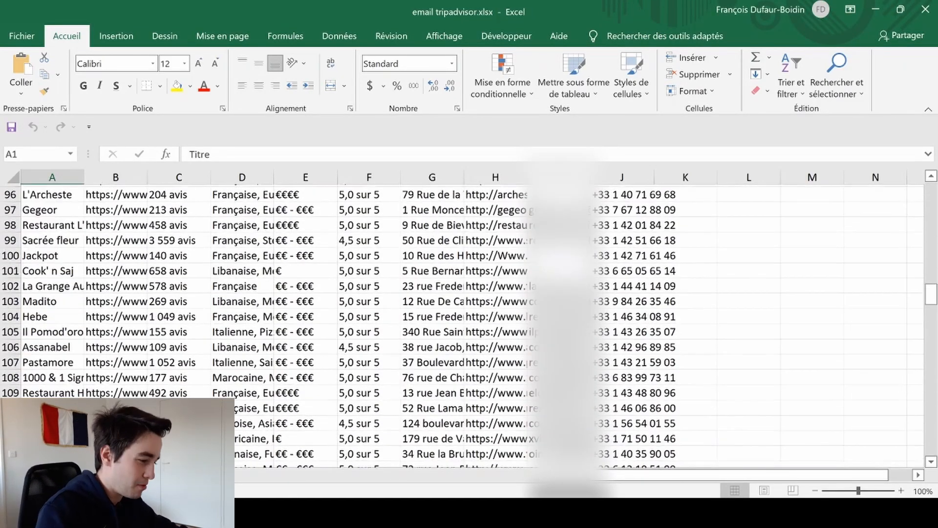
{"action": "scroll", "coordinate": [469, 323], "scroll_direction": "down", "scroll_amount": 16}
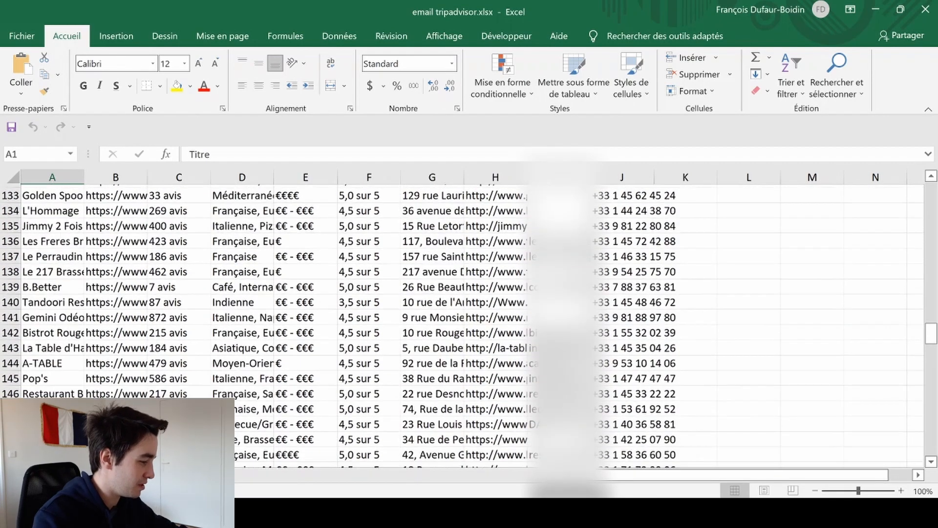
{"action": "scroll", "coordinate": [469, 323], "scroll_direction": "down", "scroll_amount": 12}
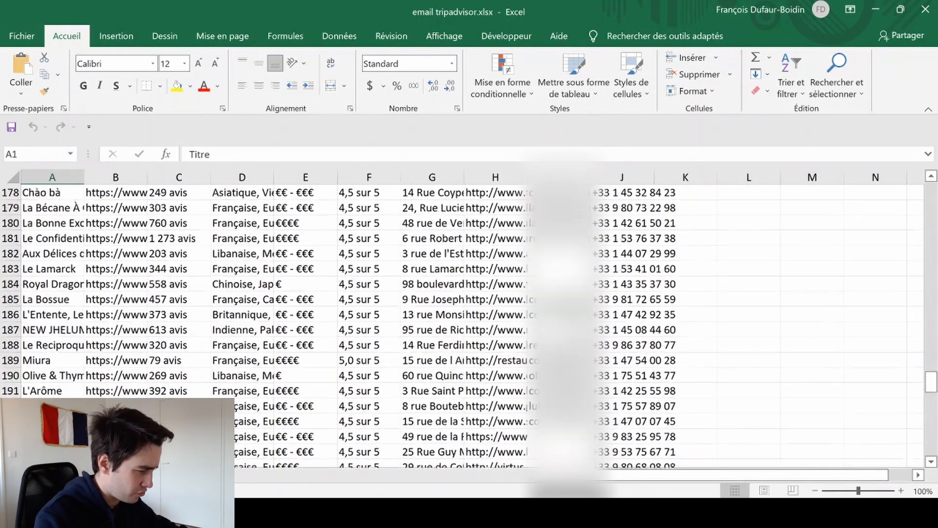
{"action": "scroll", "coordinate": [427, 305], "scroll_direction": "down", "scroll_amount": 20}
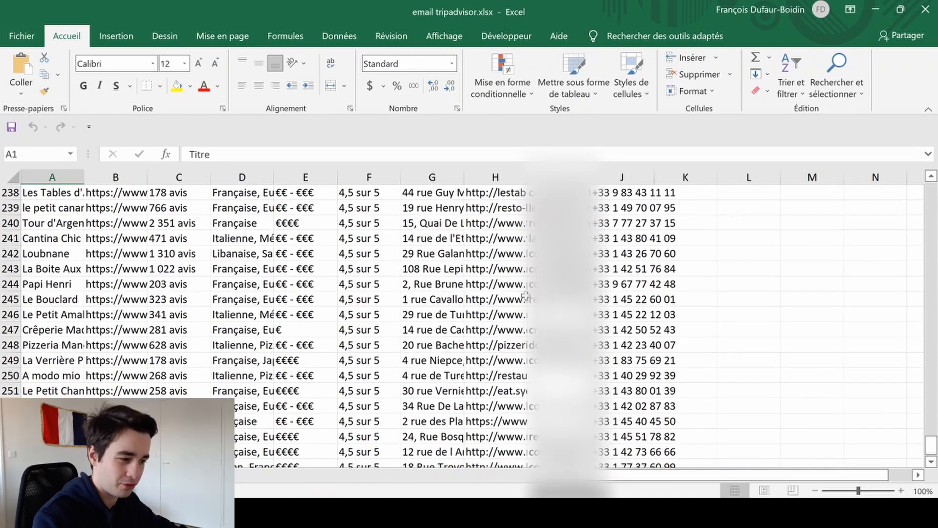
{"action": "scroll", "coordinate": [428, 305], "scroll_direction": "down", "scroll_amount": 2}
{"action": "scroll", "coordinate": [427, 305], "scroll_direction": "up", "scroll_amount": 20}
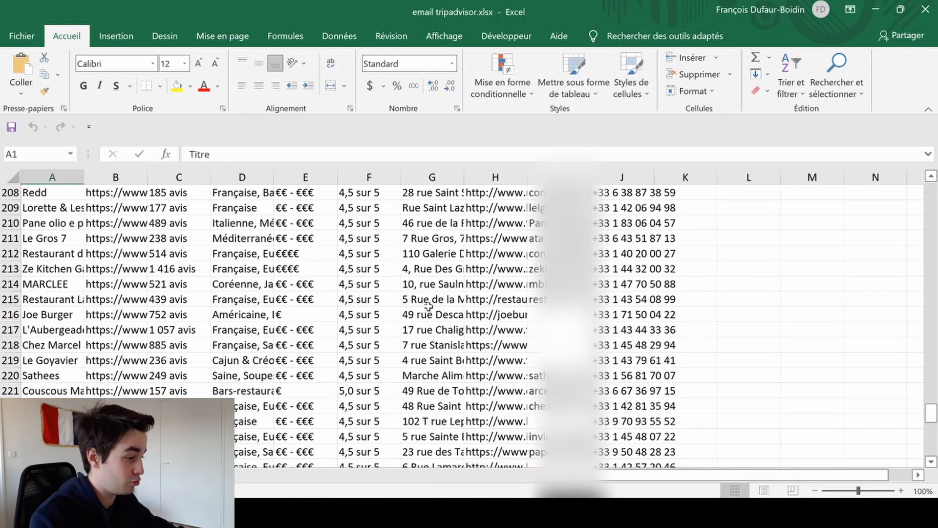
{"action": "scroll", "coordinate": [427, 307], "scroll_direction": "up", "scroll_amount": 5}
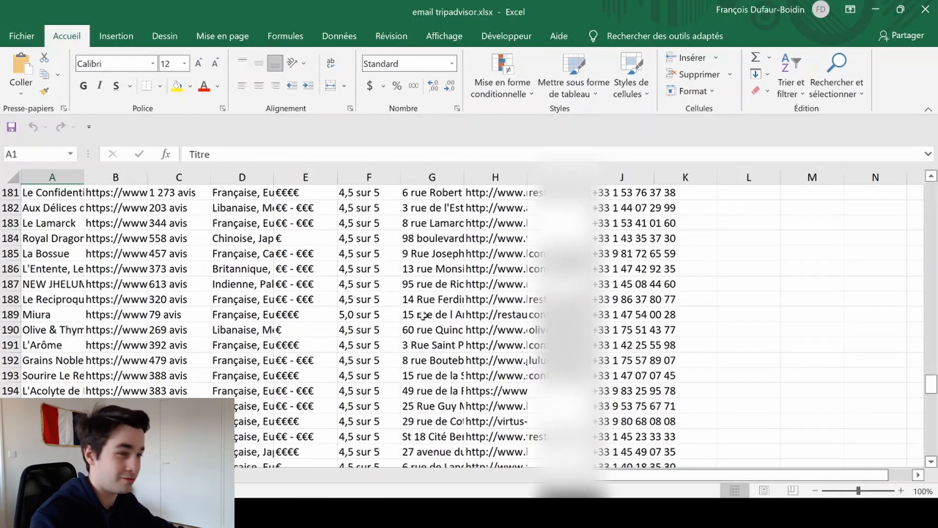